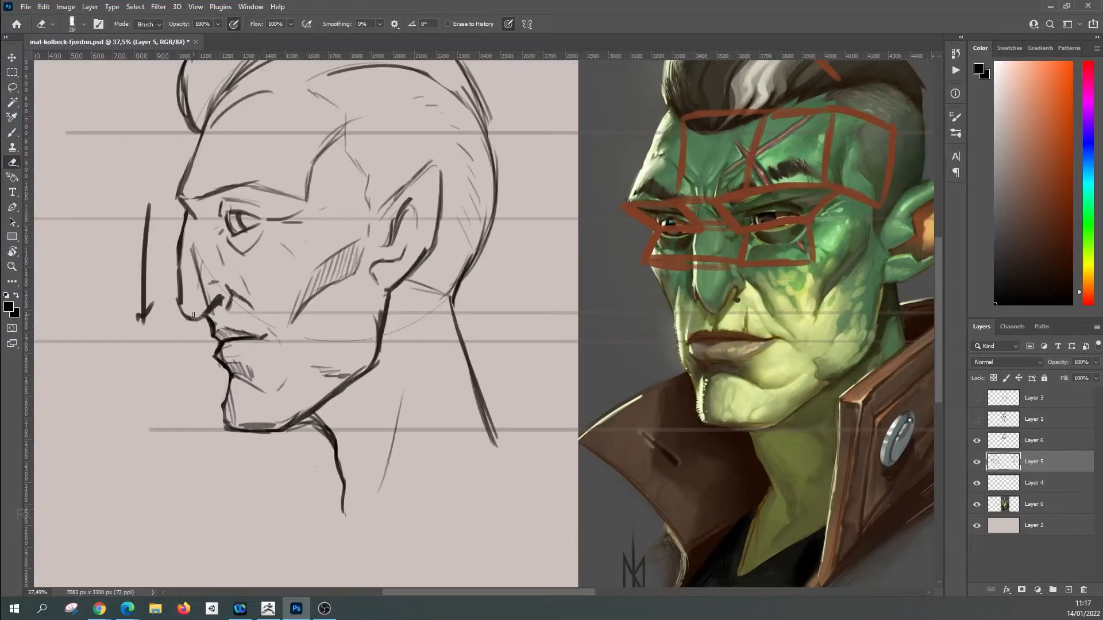
Redraw the underside of the nose tip in the profile sketch
{"action": "key", "text": "b"}
{"action": "left_click_drag", "start_coordinate": [179, 304], "coordinate": [205, 322]}
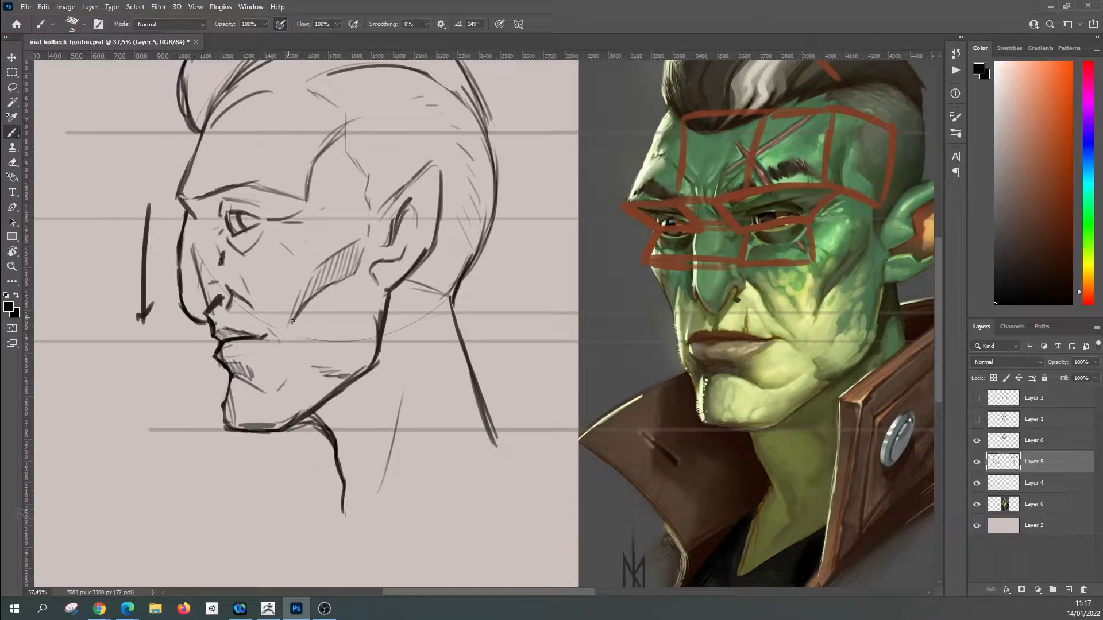
{"action": "scroll", "coordinate": [273, 284], "scroll_direction": "down", "scroll_amount": 5, "text": "alt"}
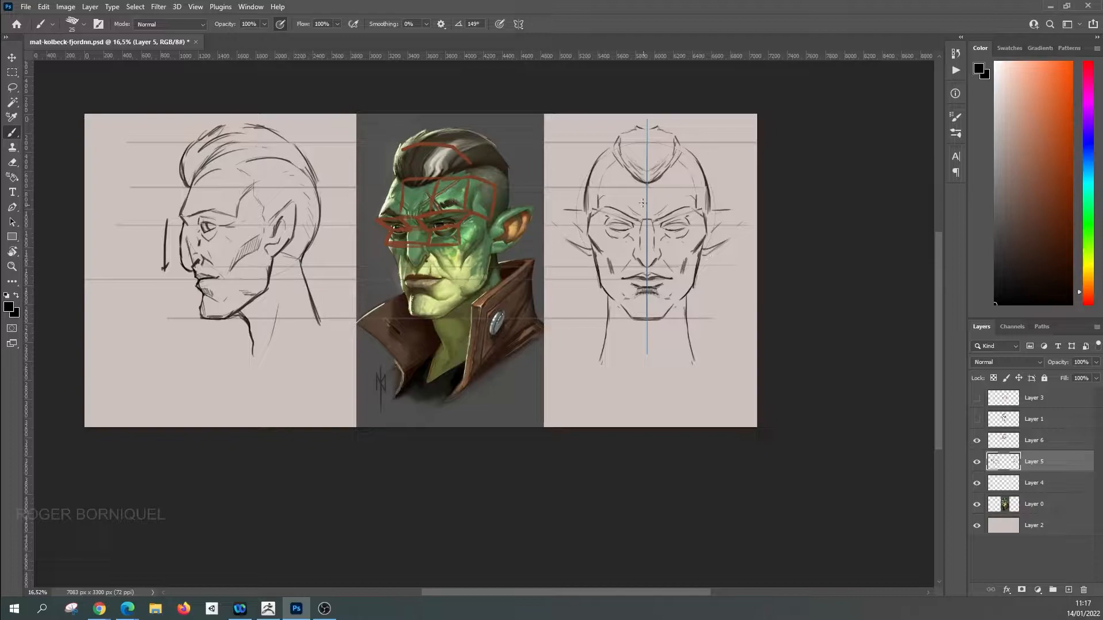
Erase and redraw the cranium and temple outline strokes of the front-view head sketch
{"action": "scroll", "coordinate": [626, 288], "scroll_direction": "up", "scroll_amount": 3, "text": "alt"}
{"action": "left_click_drag", "start_coordinate": [626, 288], "coordinate": [590, 145]}
{"action": "key", "text": "e"}
{"action": "left_click_drag", "start_coordinate": [614, 221], "coordinate": [599, 163]}
{"action": "left_click_drag", "start_coordinate": [536, 99], "coordinate": [520, 194]}
{"action": "mouse_move", "coordinate": [583, 162]}
{"action": "left_mouse_down"}
{"action": "mouse_move", "coordinate": [574, 229]}
{"action": "mouse_move", "coordinate": [591, 147]}
{"action": "mouse_move", "coordinate": [602, 195]}
{"action": "left_mouse_up"}
{"action": "key", "text": "b"}
{"action": "left_click_drag", "start_coordinate": [594, 137], "coordinate": [612, 114]}
{"action": "left_click_drag", "start_coordinate": [569, 240], "coordinate": [528, 224]}
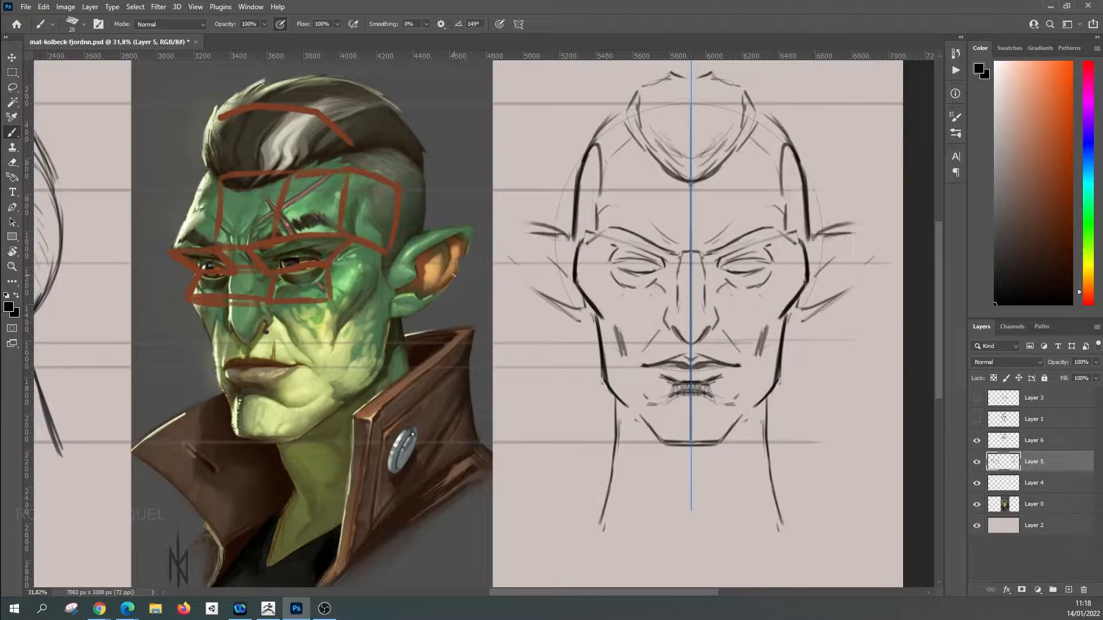
Switch to ZBrush and pull the sphere into a rough head shape with the Move brush, stretching the chin downward
{"action": "left_click", "coordinate": [269, 609]}
{"action": "key", "text": "space"}
{"action": "left_click_drag", "start_coordinate": [491, 272], "coordinate": [532, 272]}
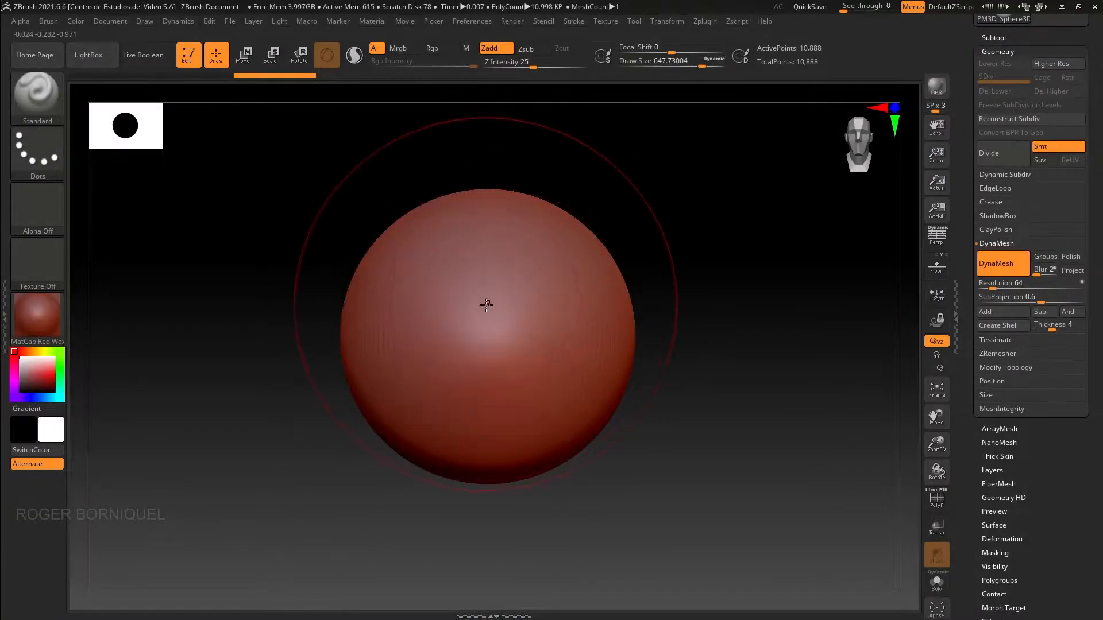
{"action": "key", "text": "b"}
{"action": "key", "text": "m"}
{"action": "key", "text": "v"}
{"action": "left_click_drag", "start_coordinate": [436, 463], "coordinate": [426, 567]}
{"action": "left_click_drag", "start_coordinate": [346, 368], "coordinate": [365, 374]}
{"action": "left_click_drag", "start_coordinate": [388, 488], "coordinate": [402, 485]}
{"action": "mouse_move", "coordinate": [316, 414]}
{"action": "left_mouse_down"}
{"action": "mouse_move", "coordinate": [246, 360]}
{"action": "mouse_move", "coordinate": [303, 384]}
{"action": "left_mouse_up"}
Switch to Photoshop and hide Layer 6, which holds the reddish construction lines over the painted portrait
{"action": "left_click", "coordinate": [1061, 7]}
{"action": "scroll", "coordinate": [199, 119], "scroll_direction": "down", "scroll_amount": 3, "text": "alt"}
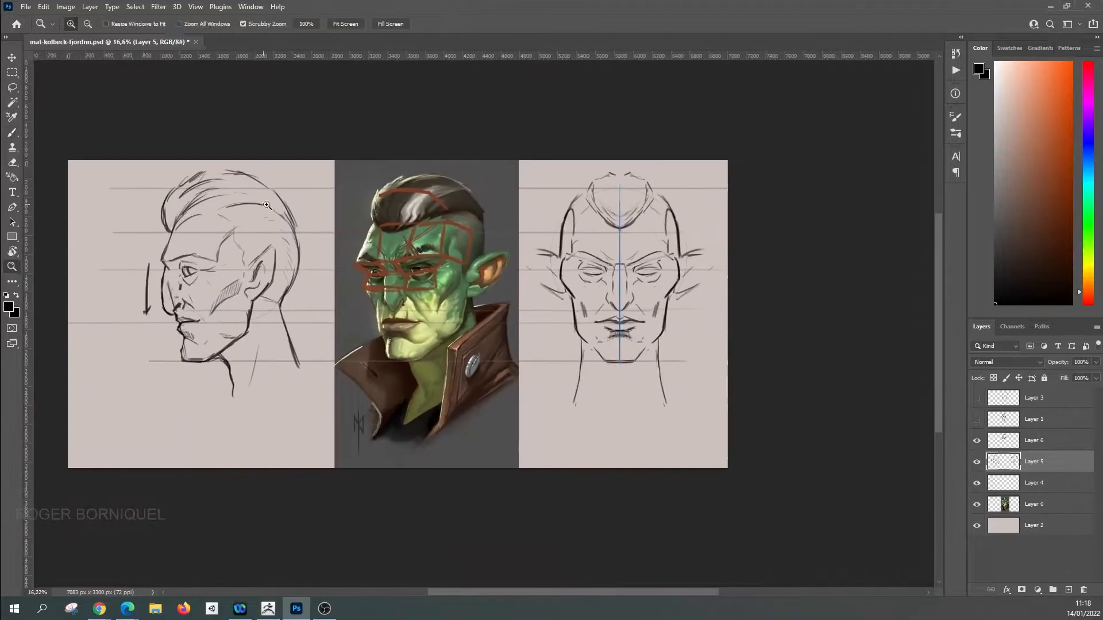
{"action": "left_click", "coordinate": [976, 440]}
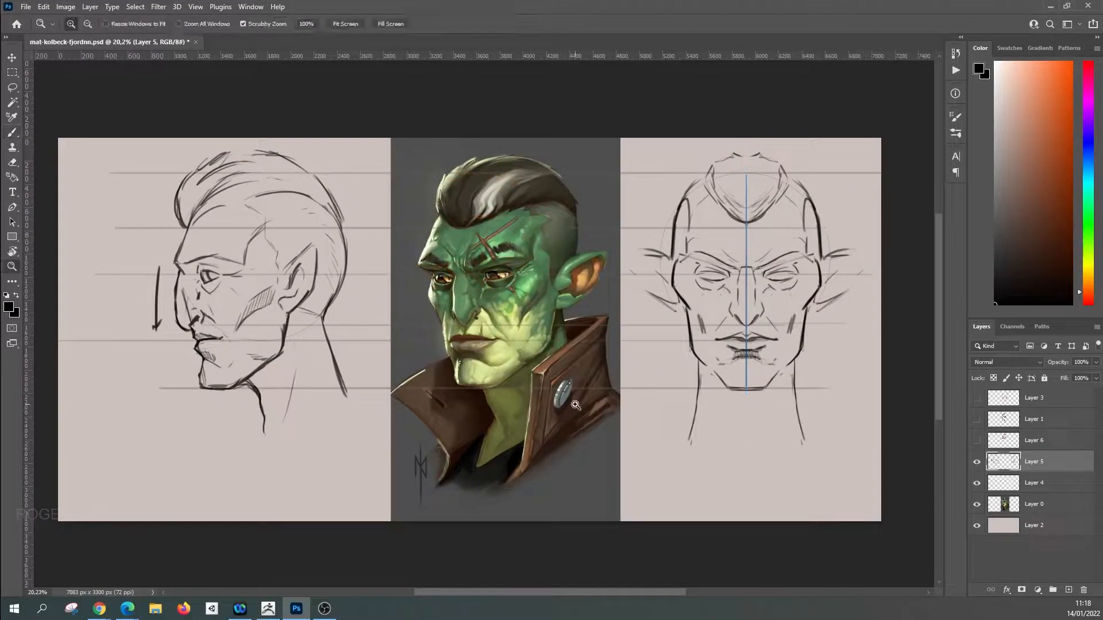
Switch back to ZBrush, overlay the head on the front-view sketch and pull the side of the skull in
{"action": "key", "text": "alt+Tab"}
{"action": "left_click_drag", "start_coordinate": [272, 289], "coordinate": [433, 293], "text": "alt"}
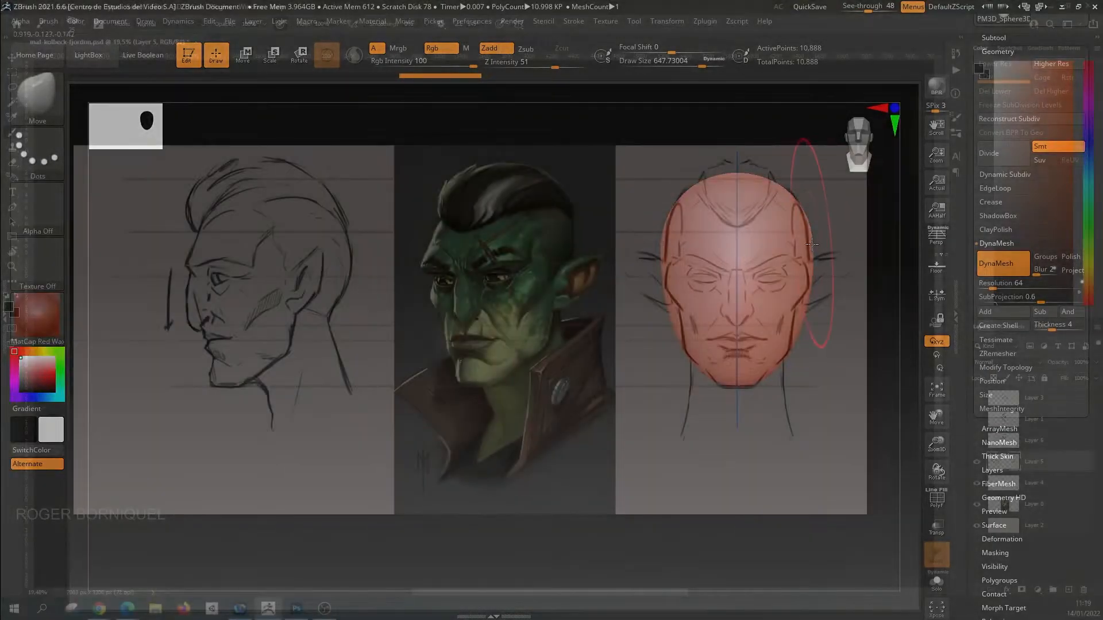
{"action": "left_click_drag", "start_coordinate": [812, 246], "coordinate": [806, 247]}
{"action": "key", "text": "bracketleft"}
{"action": "key", "text": "bracketleft"}
{"action": "key", "text": "bracketleft"}
{"action": "key", "text": "bracketleft"}
Shape the cheeks, jaw and chin to the front-view sketch using a smaller Move brush
{"action": "left_click_drag", "start_coordinate": [800, 319], "coordinate": [796, 306]}
{"action": "mouse_move", "coordinate": [774, 364]}
{"action": "left_mouse_down"}
{"action": "mouse_move", "coordinate": [702, 373]}
{"action": "mouse_move", "coordinate": [716, 387]}
{"action": "left_mouse_up"}
{"action": "key", "text": "bracketleft"}
{"action": "key", "text": "bracketleft"}
{"action": "left_click_drag", "start_coordinate": [713, 384], "coordinate": [710, 386]}
{"action": "left_click_drag", "start_coordinate": [671, 306], "coordinate": [674, 309]}
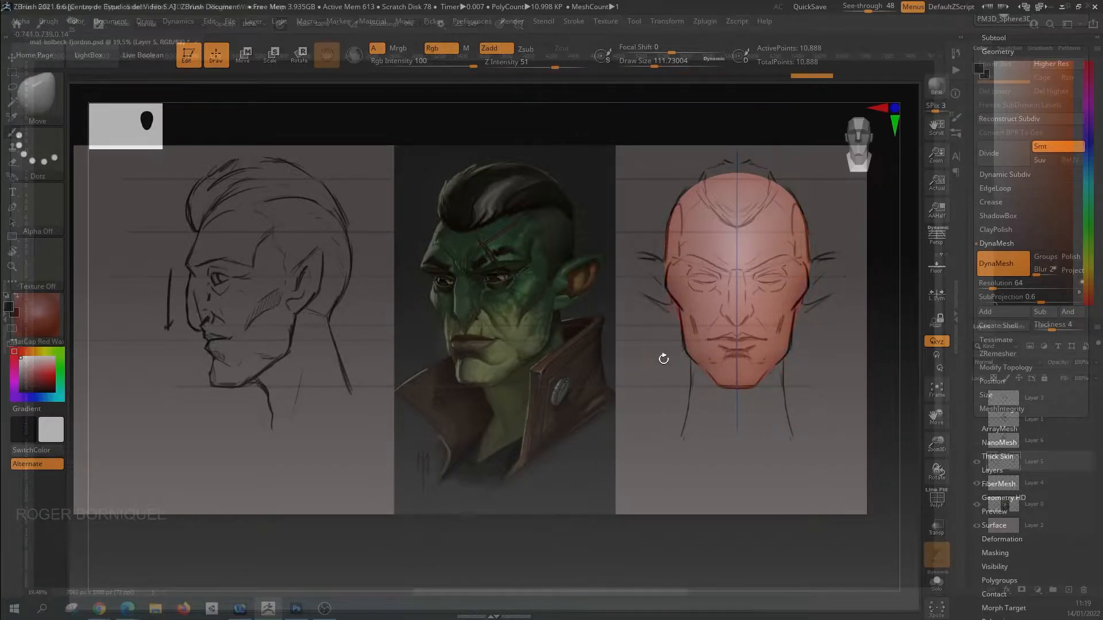
Pull the jaw, forehead, crown, mouth area and chin of the head onto the outline of the profile sketch
{"action": "left_click_drag", "start_coordinate": [867, 6], "coordinate": [817, 19]}
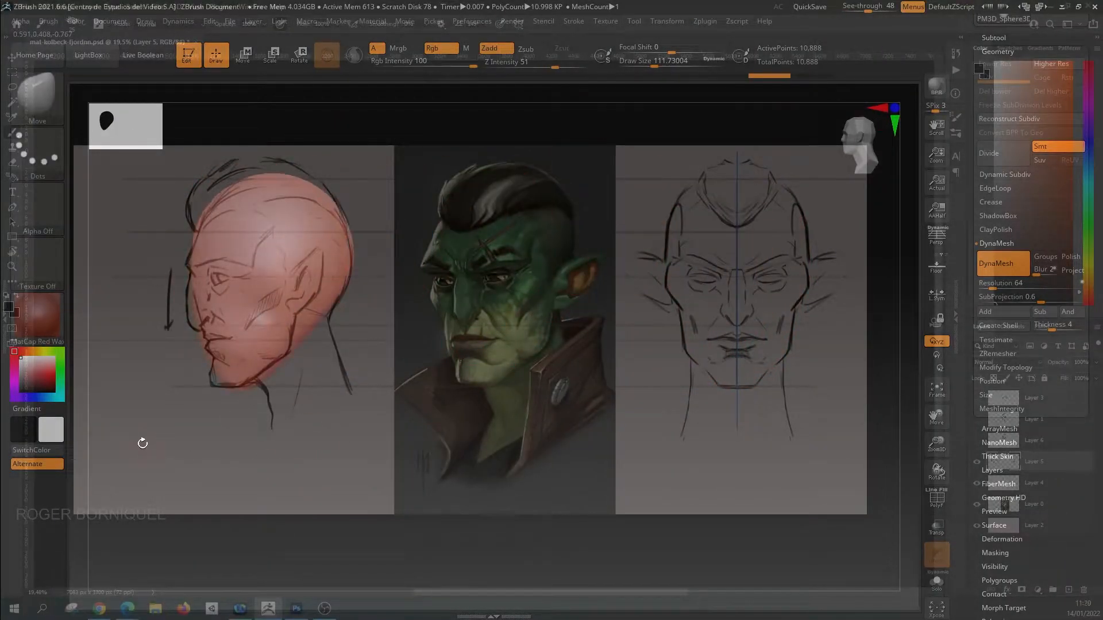
{"action": "mouse_move", "coordinate": [142, 444]}
{"action": "left_mouse_down"}
{"action": "mouse_move", "coordinate": [130, 436]}
{"action": "mouse_move", "coordinate": [183, 418]}
{"action": "left_mouse_up"}
{"action": "left_click_drag", "start_coordinate": [223, 381], "coordinate": [254, 406]}
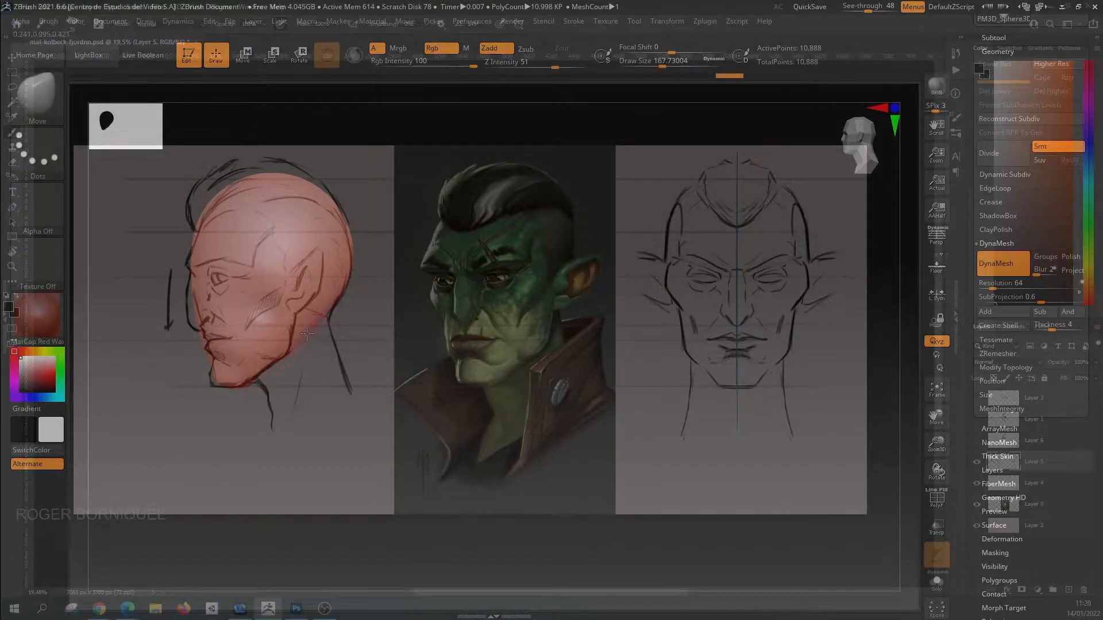
{"action": "left_click_drag", "start_coordinate": [196, 228], "coordinate": [200, 231]}
{"action": "left_click_drag", "start_coordinate": [210, 201], "coordinate": [213, 205]}
{"action": "left_click_drag", "start_coordinate": [252, 174], "coordinate": [254, 178]}
{"action": "left_click_drag", "start_coordinate": [276, 173], "coordinate": [276, 176]}
{"action": "left_click_drag", "start_coordinate": [204, 345], "coordinate": [208, 346]}
{"action": "left_click_drag", "start_coordinate": [212, 384], "coordinate": [214, 383]}
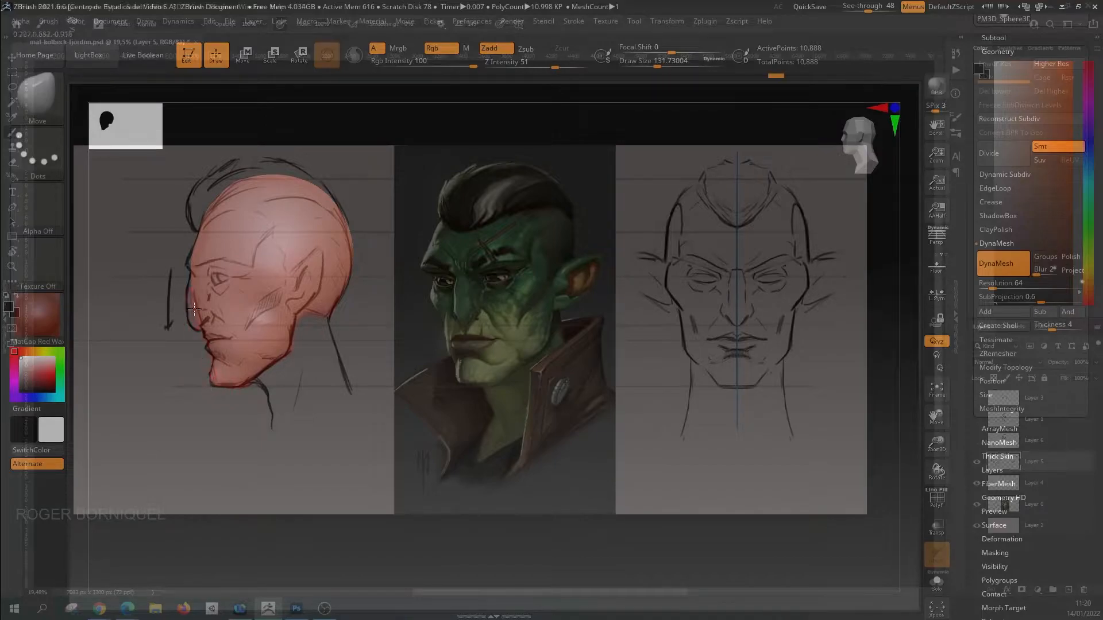
Undo the last pull, then refine the back of the skull, crown, jaw corner and chin against the profile sketch
{"action": "key", "text": "ctrl+z"}
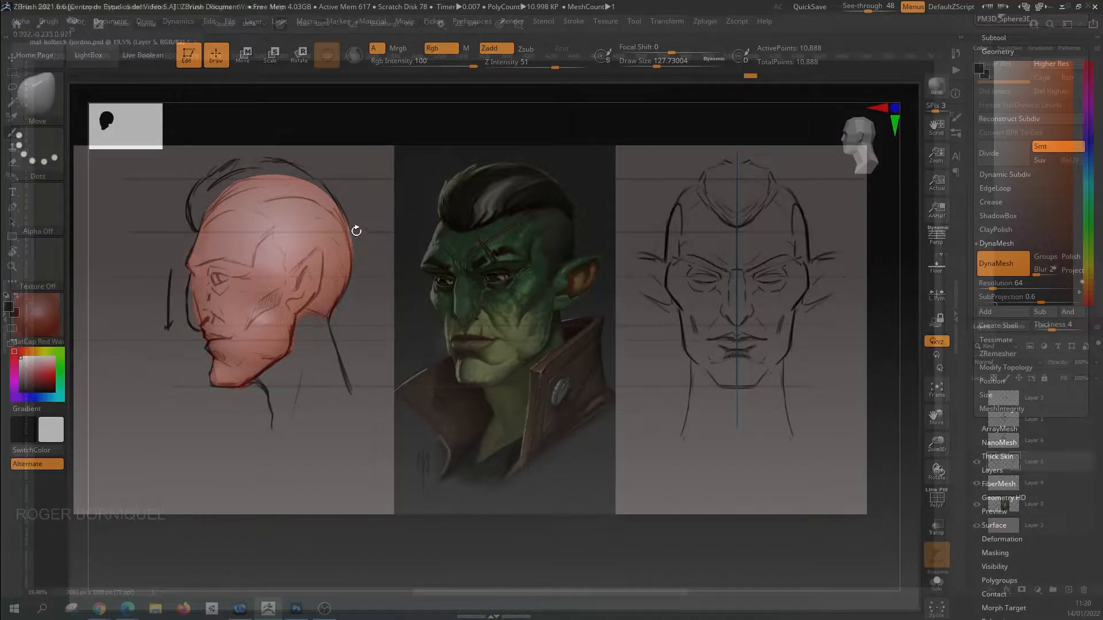
{"action": "left_click_drag", "start_coordinate": [325, 198], "coordinate": [322, 201]}
{"action": "left_click_drag", "start_coordinate": [256, 185], "coordinate": [257, 190]}
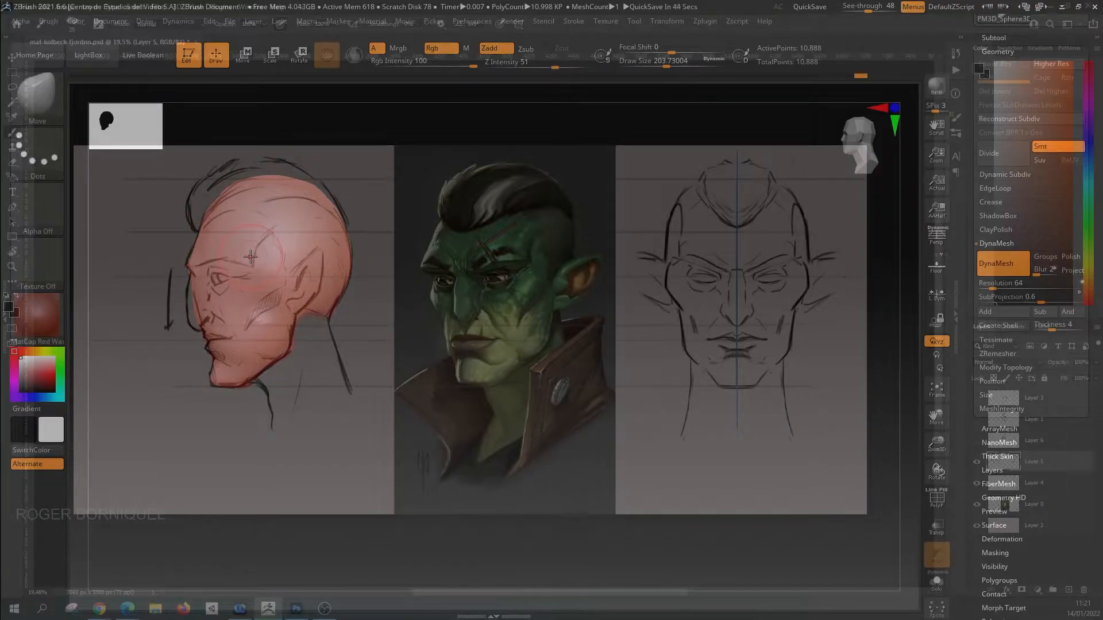
{"action": "left_click_drag", "start_coordinate": [289, 354], "coordinate": [285, 351]}
{"action": "left_click_drag", "start_coordinate": [209, 392], "coordinate": [213, 390]}
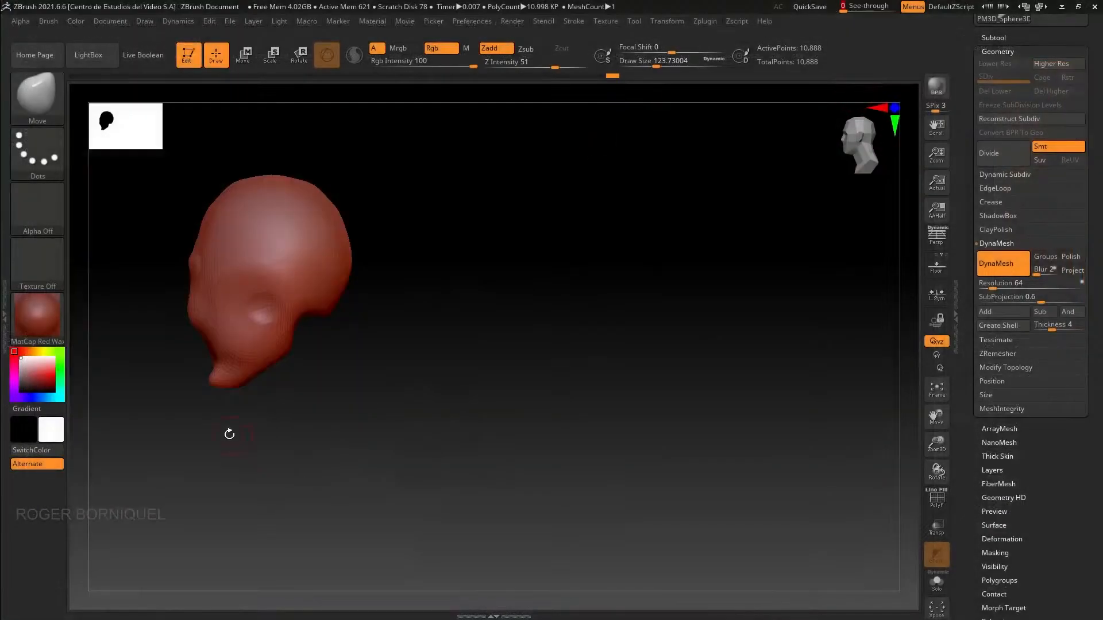
Reshape the lower face and jaw from several angles, then overlay the head on the front sketch with see-through at 38
{"action": "mouse_move", "coordinate": [228, 435]}
{"action": "left_mouse_down"}
{"action": "mouse_move", "coordinate": [224, 389]}
{"action": "mouse_move", "coordinate": [315, 236]}
{"action": "left_mouse_up"}
{"action": "mouse_move", "coordinate": [215, 408]}
{"action": "left_mouse_down"}
{"action": "mouse_move", "coordinate": [212, 322]}
{"action": "mouse_move", "coordinate": [227, 287]}
{"action": "left_mouse_up"}
{"action": "left_click_drag", "start_coordinate": [227, 264], "coordinate": [234, 305], "text": "alt"}
{"action": "left_click_drag", "start_coordinate": [325, 348], "coordinate": [319, 329]}
{"action": "mouse_move", "coordinate": [253, 299]}
{"action": "left_mouse_down"}
{"action": "mouse_move", "coordinate": [300, 414]}
{"action": "mouse_move", "coordinate": [308, 368]}
{"action": "mouse_move", "coordinate": [356, 341]}
{"action": "mouse_move", "coordinate": [375, 376]}
{"action": "left_mouse_up"}
{"action": "left_click_drag", "start_coordinate": [223, 226], "coordinate": [725, 161]}
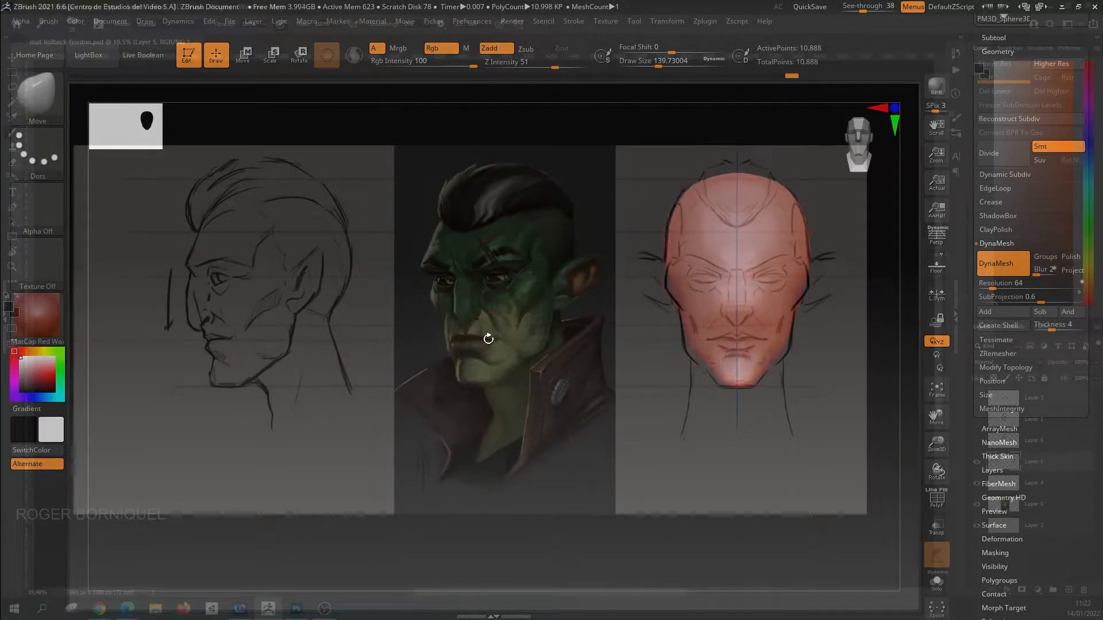
Fit the jaw, cheek and upper side of the skull to the front-view sketch with progressively larger Move brushes
{"action": "left_click_drag", "start_coordinate": [488, 339], "coordinate": [488, 340], "text": "shift"}
{"action": "key", "text": "bracketright"}
{"action": "key", "text": "bracketright"}
{"action": "key", "text": "bracketright"}
{"action": "left_click_drag", "start_coordinate": [784, 362], "coordinate": [787, 353]}
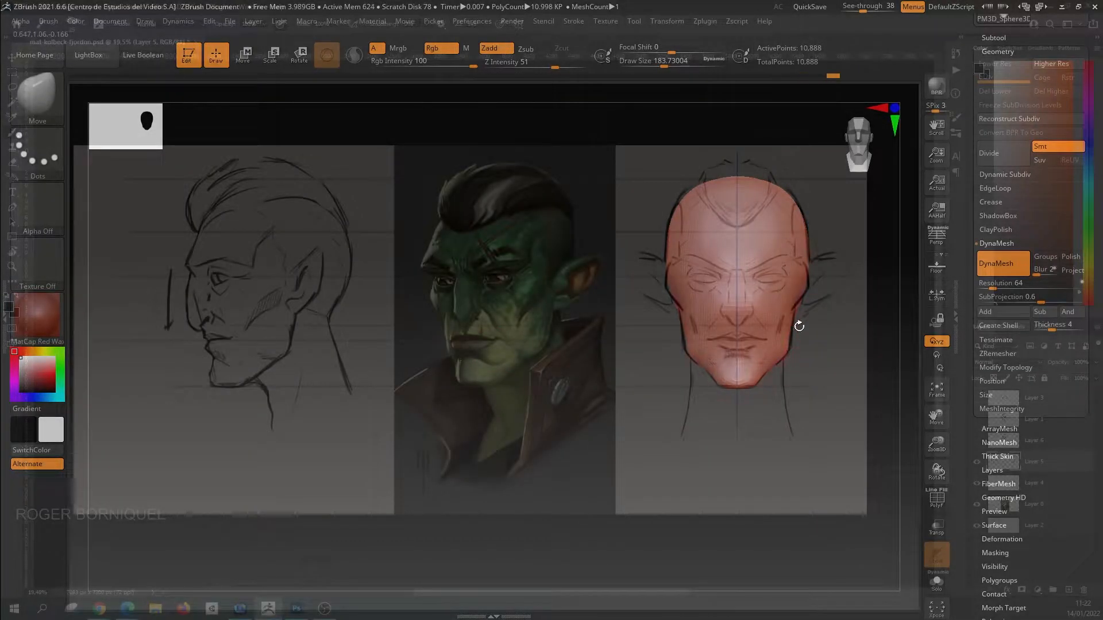
{"action": "left_click_drag", "start_coordinate": [796, 311], "coordinate": [794, 312]}
{"action": "key", "text": "bracketright"}
{"action": "key", "text": "bracketright"}
{"action": "key", "text": "bracketright"}
{"action": "left_click_drag", "start_coordinate": [788, 193], "coordinate": [786, 195]}
Align the head with the profile sketch and push the brow and forehead upward with a smaller Move brush
{"action": "left_click_drag", "start_coordinate": [429, 386], "coordinate": [322, 387], "text": "shift"}
{"action": "left_click_drag", "start_coordinate": [804, 422], "coordinate": [299, 422], "text": "alt"}
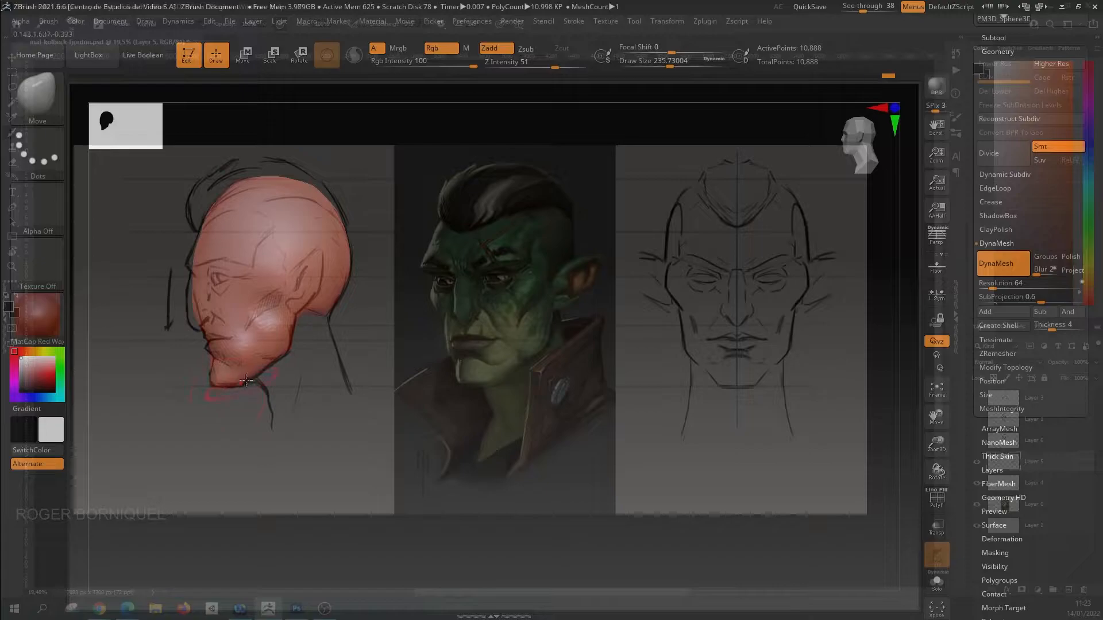
{"action": "key", "text": "bracketleft"}
{"action": "key", "text": "bracketleft"}
{"action": "key", "text": "bracketleft"}
{"action": "key", "text": "bracketleft"}
{"action": "key", "text": "bracketleft"}
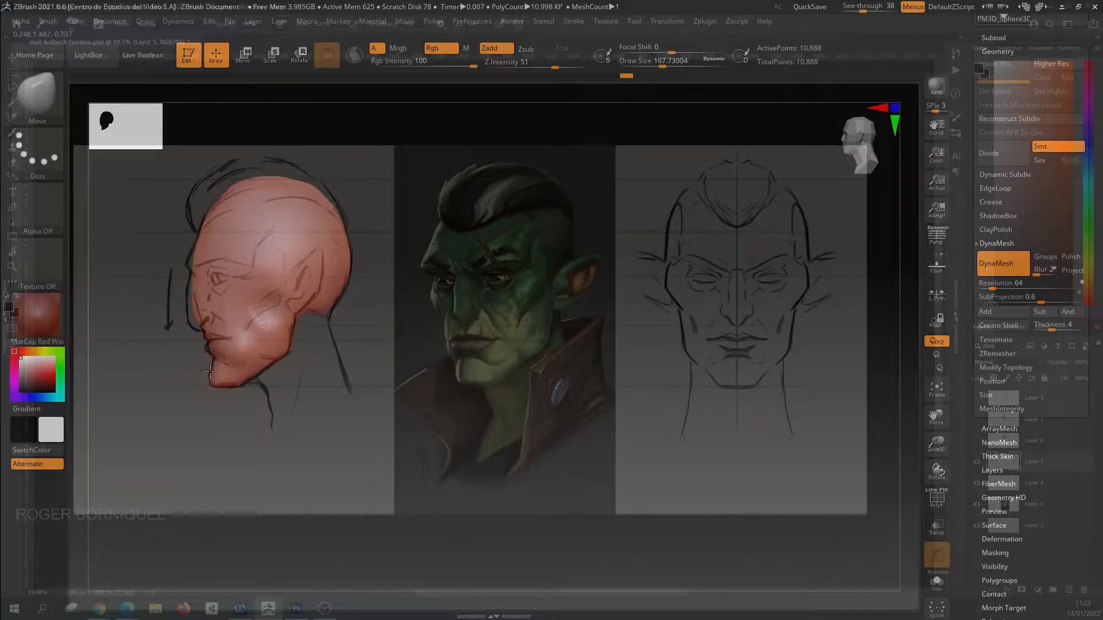
{"action": "left_click_drag", "start_coordinate": [189, 263], "coordinate": [191, 252]}
{"action": "left_click_drag", "start_coordinate": [194, 248], "coordinate": [198, 236]}
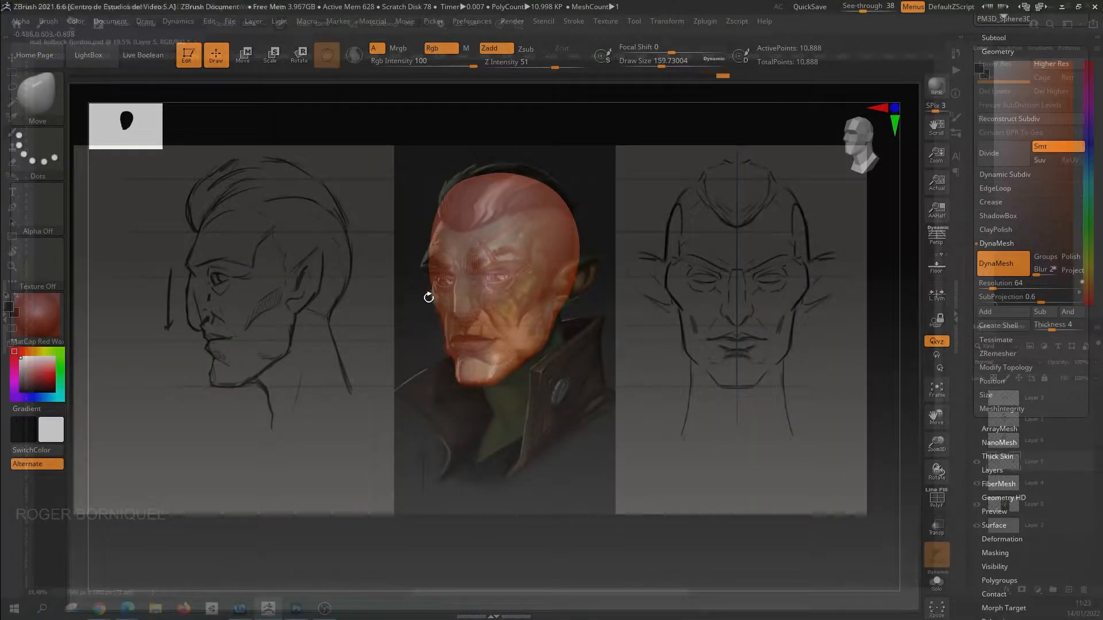
Match the brow, forehead and side of the head to the three-quarter painted portrait with the Move brush
{"action": "left_click_drag", "start_coordinate": [431, 251], "coordinate": [426, 267]}
{"action": "key", "text": "["}
{"action": "left_click_drag", "start_coordinate": [428, 265], "coordinate": [423, 265]}
{"action": "key", "text": "]"}
{"action": "key", "text": "]"}
{"action": "left_click_drag", "start_coordinate": [575, 248], "coordinate": [571, 269]}
{"action": "left_click_drag", "start_coordinate": [444, 209], "coordinate": [465, 185]}
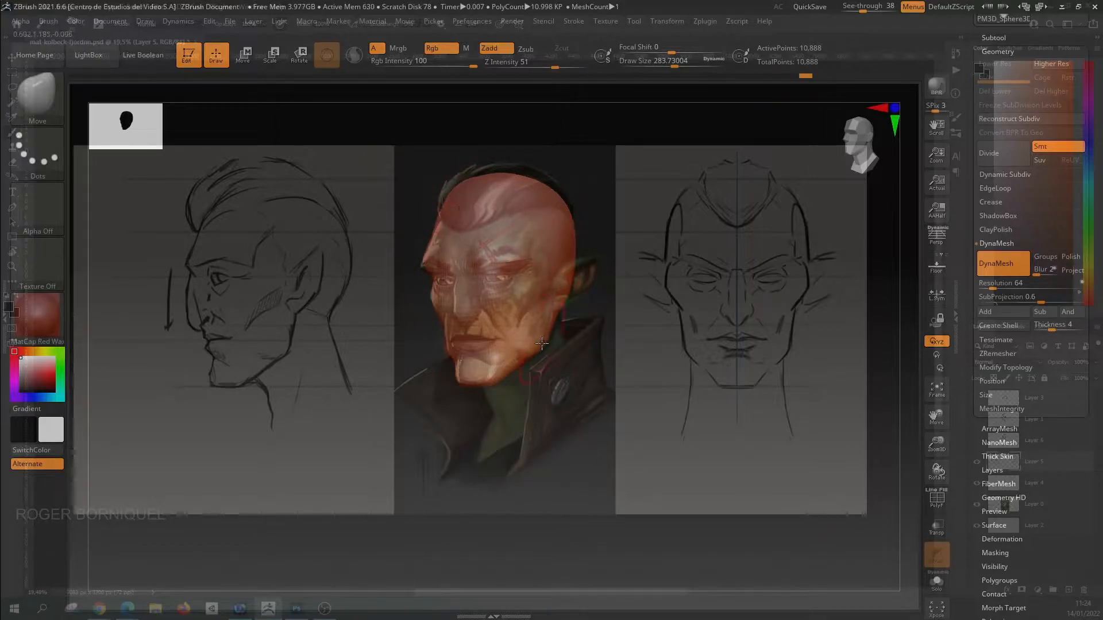
{"action": "left_click_drag", "start_coordinate": [422, 266], "coordinate": [427, 272]}
Fit the cheekbone to the front sketch, and the mouth, brow, back of the skull and jaw to the profile sketch
{"action": "key", "text": "Right"}
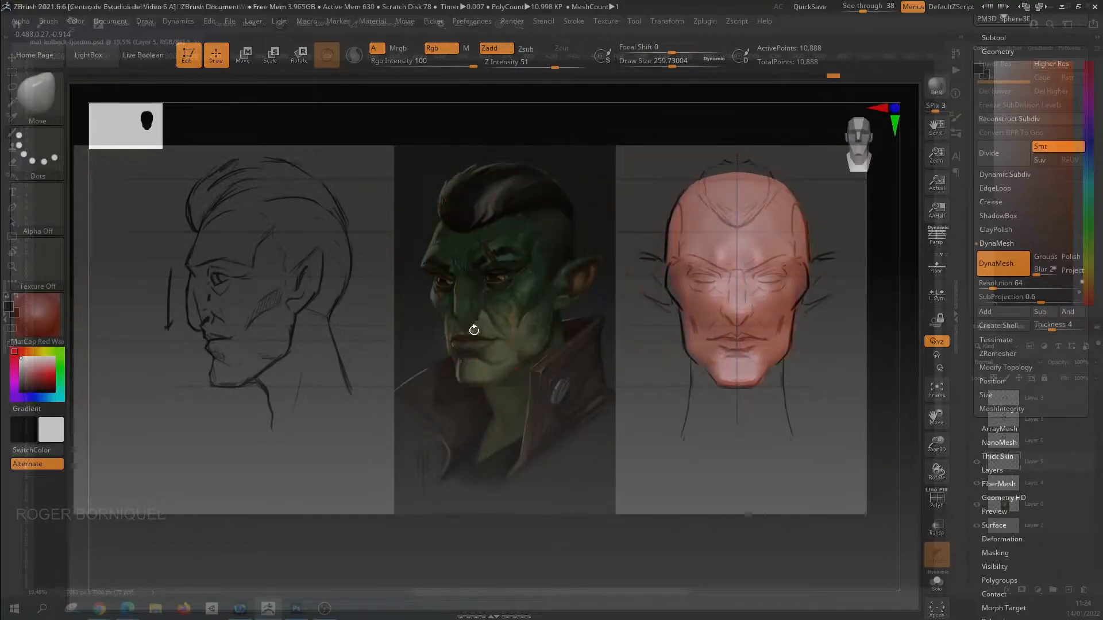
{"action": "left_click_drag", "start_coordinate": [675, 289], "coordinate": [665, 286]}
{"action": "key", "text": "Left"}
{"action": "key", "text": "Left"}
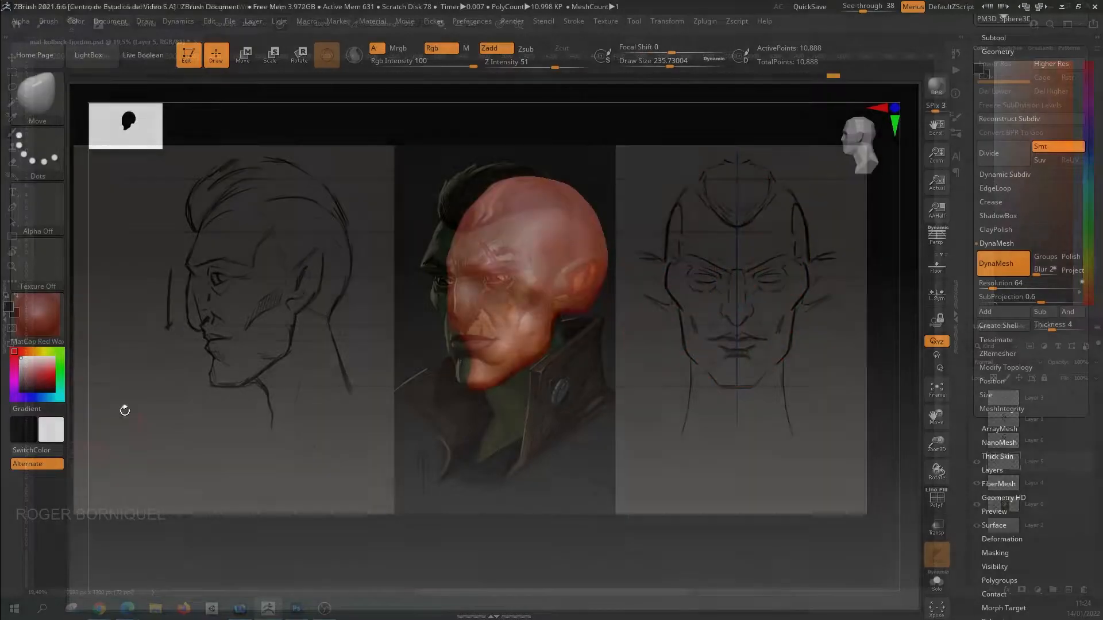
{"action": "left_click_drag", "start_coordinate": [207, 349], "coordinate": [211, 326]}
{"action": "left_click_drag", "start_coordinate": [200, 271], "coordinate": [192, 269]}
{"action": "left_click_drag", "start_coordinate": [333, 200], "coordinate": [329, 205]}
{"action": "left_click_drag", "start_coordinate": [293, 337], "coordinate": [291, 338]}
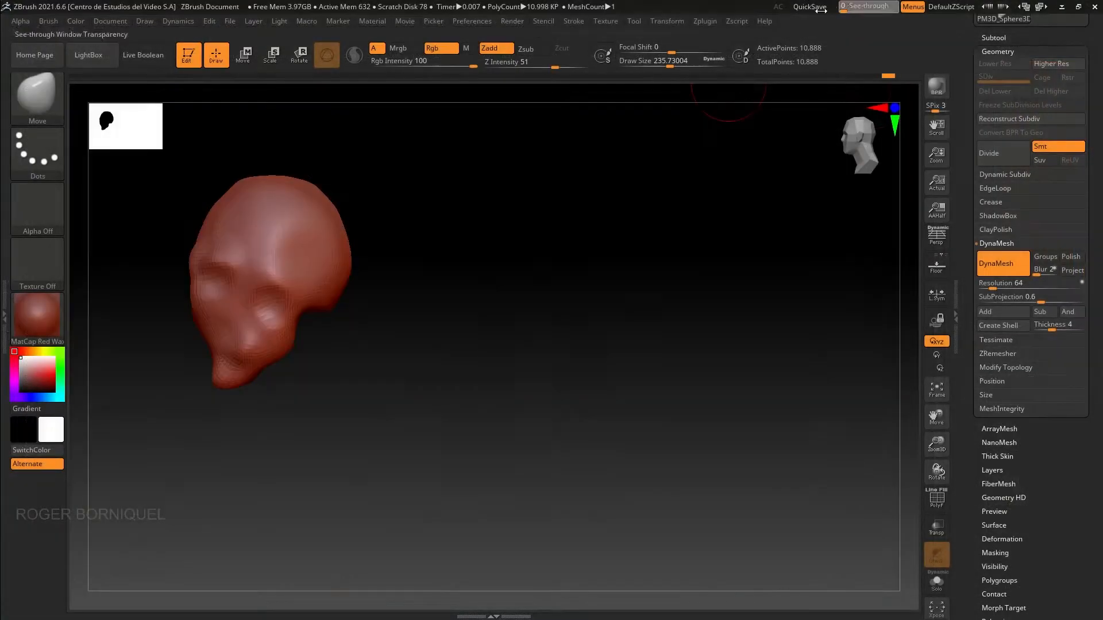
Mask the neck area on the underside of the head and invert the mask so only that area can move
{"action": "left_click_drag", "start_coordinate": [308, 377], "coordinate": [238, 289]}
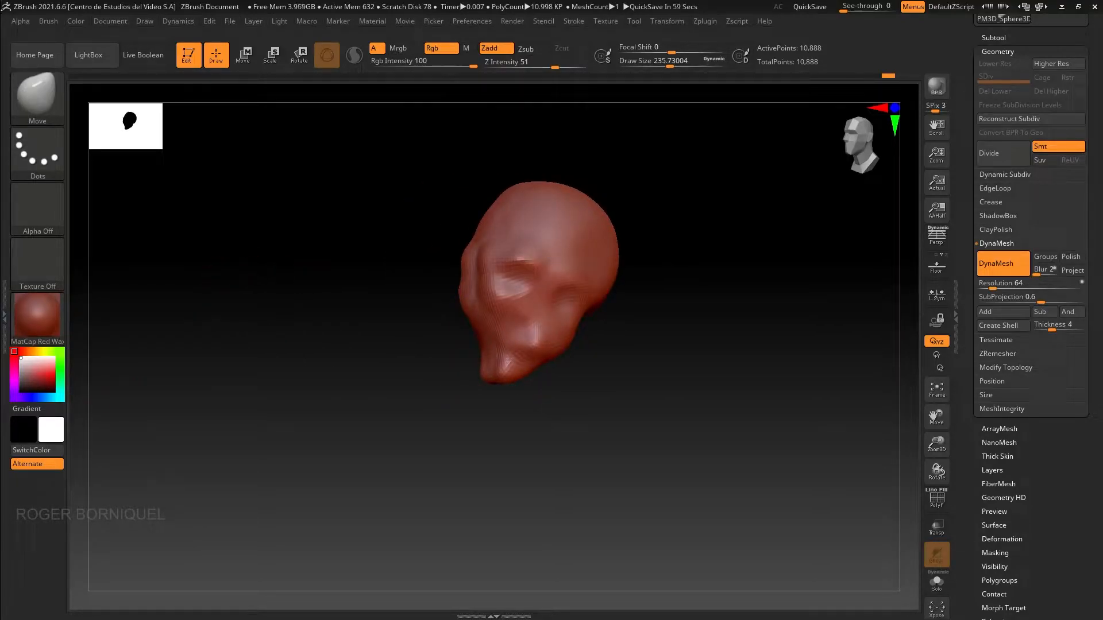
{"action": "left_click_drag", "start_coordinate": [322, 367], "coordinate": [396, 350]}
{"action": "key", "text": "space"}
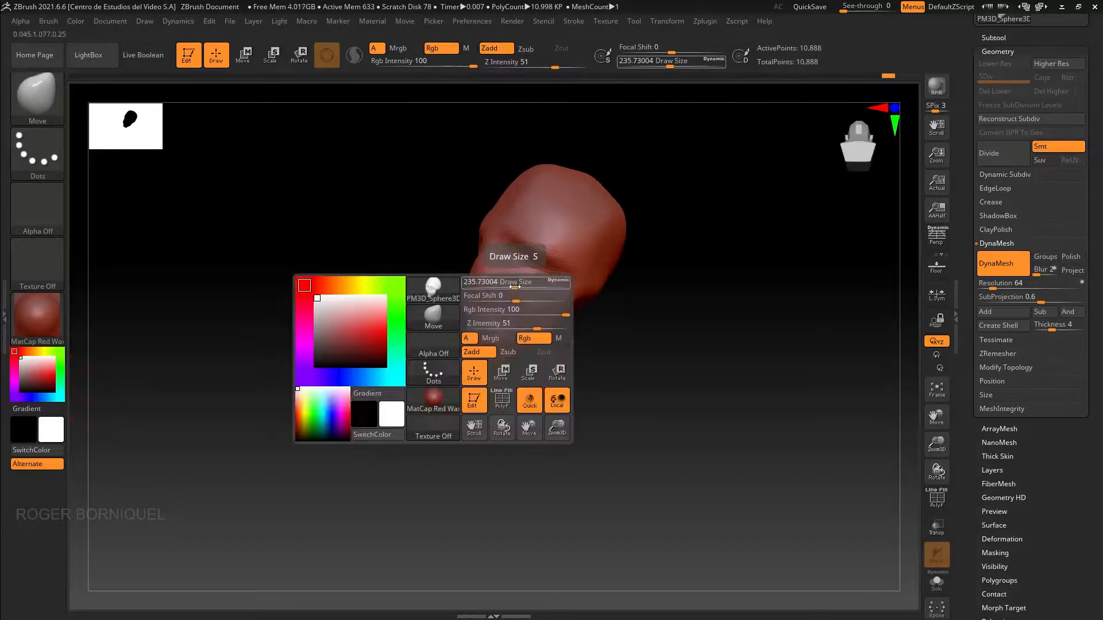
{"action": "left_click_drag", "start_coordinate": [519, 282], "coordinate": [511, 282]}
{"action": "left_click_drag", "start_coordinate": [520, 247], "coordinate": [531, 293], "text": "ctrl"}
{"action": "left_click_drag", "start_coordinate": [356, 247], "coordinate": [411, 234]}
{"action": "left_click_drag", "start_coordinate": [517, 287], "coordinate": [537, 247], "text": "ctrl"}
{"action": "left_click_drag", "start_coordinate": [397, 247], "coordinate": [519, 228]}
{"action": "left_click", "coordinate": [386, 211], "text": "ctrl"}
{"action": "mouse_move", "coordinate": [384, 216]}
{"action": "left_mouse_down"}
{"action": "mouse_move", "coordinate": [369, 280]}
{"action": "mouse_move", "coordinate": [425, 253]}
{"action": "left_mouse_up"}
{"action": "left_click_drag", "start_coordinate": [508, 225], "coordinate": [565, 227], "text": "ctrl"}
Set the draw size to about 648 and pull the neck down out of the unmasked area
{"action": "left_click_drag", "start_coordinate": [241, 287], "coordinate": [320, 299]}
{"action": "key", "text": "space"}
{"action": "left_click_drag", "start_coordinate": [267, 344], "coordinate": [284, 345]}
{"action": "left_click_drag", "start_coordinate": [484, 261], "coordinate": [532, 345]}
{"action": "left_click_drag", "start_coordinate": [437, 343], "coordinate": [482, 314]}
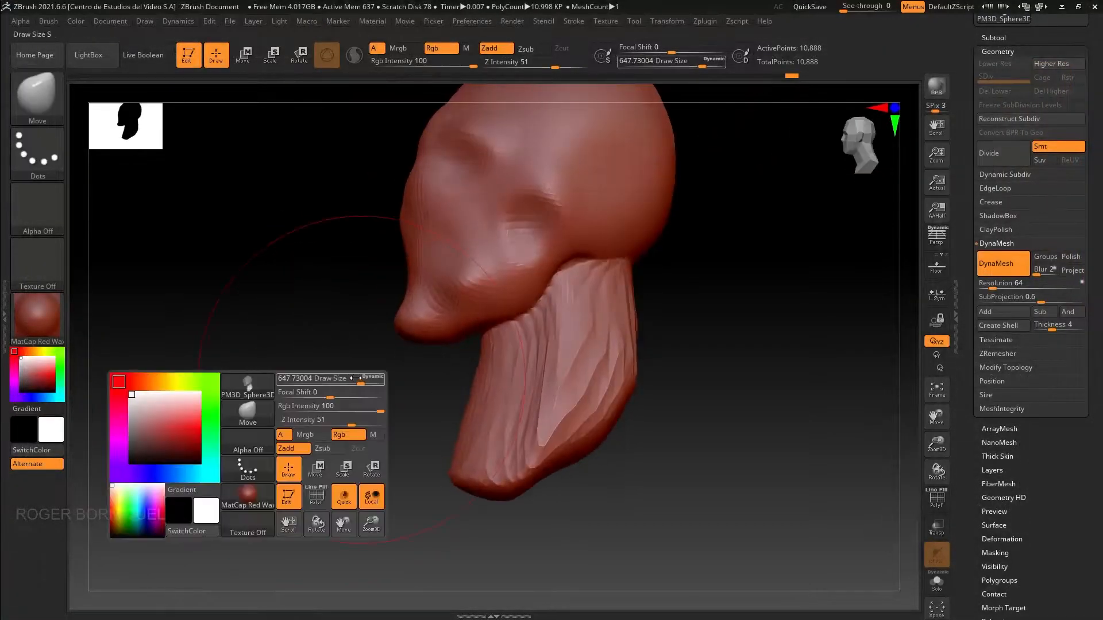
Remesh the stretched neck with DynaMesh at resolution 64, then smooth and reshape it with the Move and Smooth brushes
{"action": "left_click_drag", "start_coordinate": [230, 313], "coordinate": [222, 328]}
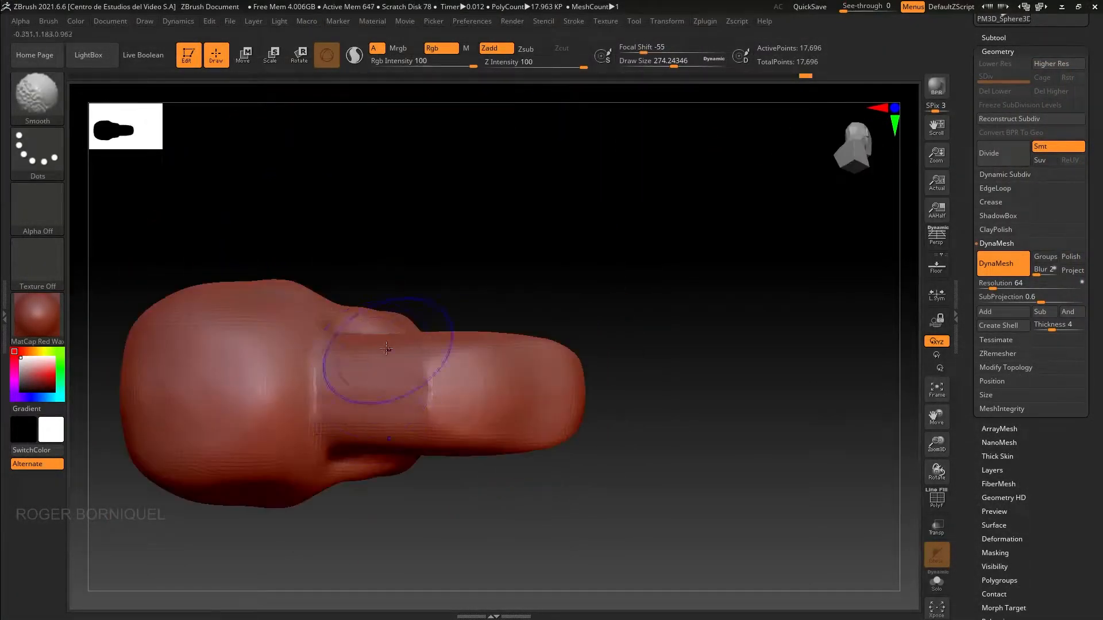
{"action": "mouse_move", "coordinate": [241, 327]}
{"action": "left_mouse_down"}
{"action": "mouse_move", "coordinate": [412, 304]}
{"action": "mouse_move", "coordinate": [506, 328]}
{"action": "mouse_move", "coordinate": [402, 345]}
{"action": "mouse_move", "coordinate": [532, 374]}
{"action": "mouse_move", "coordinate": [333, 353]}
{"action": "mouse_move", "coordinate": [580, 364]}
{"action": "left_mouse_up"}
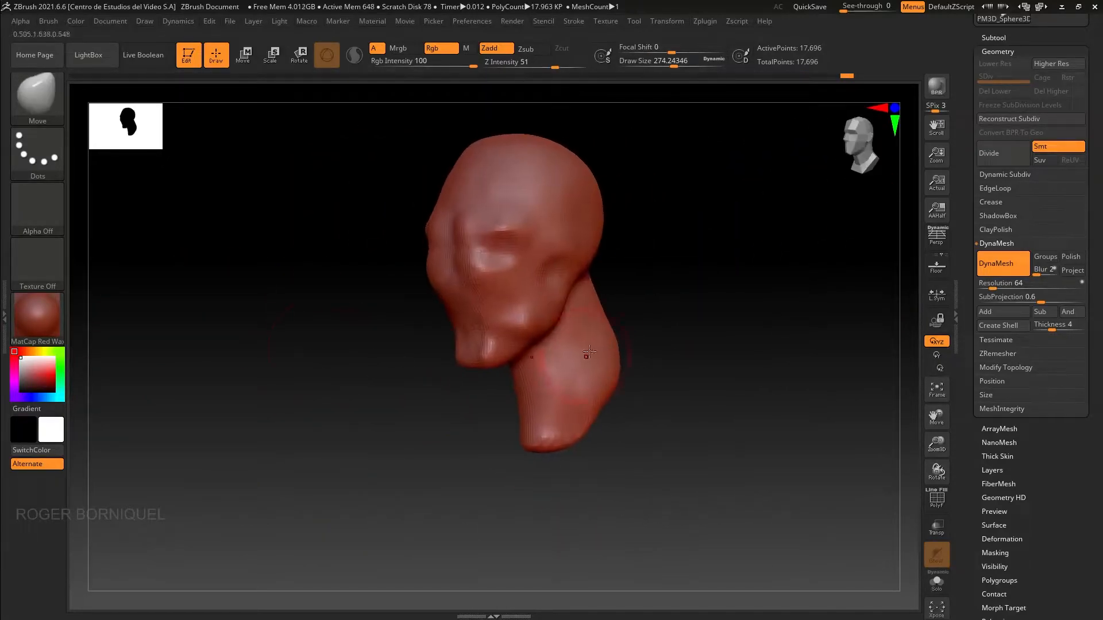
{"action": "mouse_move", "coordinate": [524, 437]}
{"action": "left_mouse_down"}
{"action": "mouse_move", "coordinate": [543, 428]}
{"action": "mouse_move", "coordinate": [572, 437]}
{"action": "left_mouse_up"}
{"action": "mouse_move", "coordinate": [402, 339]}
{"action": "left_mouse_down"}
{"action": "mouse_move", "coordinate": [333, 316]}
{"action": "mouse_move", "coordinate": [428, 313]}
{"action": "mouse_move", "coordinate": [382, 354]}
{"action": "left_mouse_up"}
{"action": "left_click_drag", "start_coordinate": [589, 357], "coordinate": [598, 396], "text": "shift"}
{"action": "mouse_move", "coordinate": [460, 351]}
{"action": "left_mouse_down"}
{"action": "mouse_move", "coordinate": [400, 357]}
{"action": "mouse_move", "coordinate": [459, 344]}
{"action": "left_mouse_up"}
{"action": "left_click_drag", "start_coordinate": [678, 342], "coordinate": [681, 382], "text": "shift"}
{"action": "mouse_move", "coordinate": [460, 321]}
{"action": "left_mouse_down", "text": "shift"}
{"action": "mouse_move", "coordinate": [520, 300]}
{"action": "mouse_move", "coordinate": [250, 343]}
{"action": "left_mouse_up", "text": "shift"}
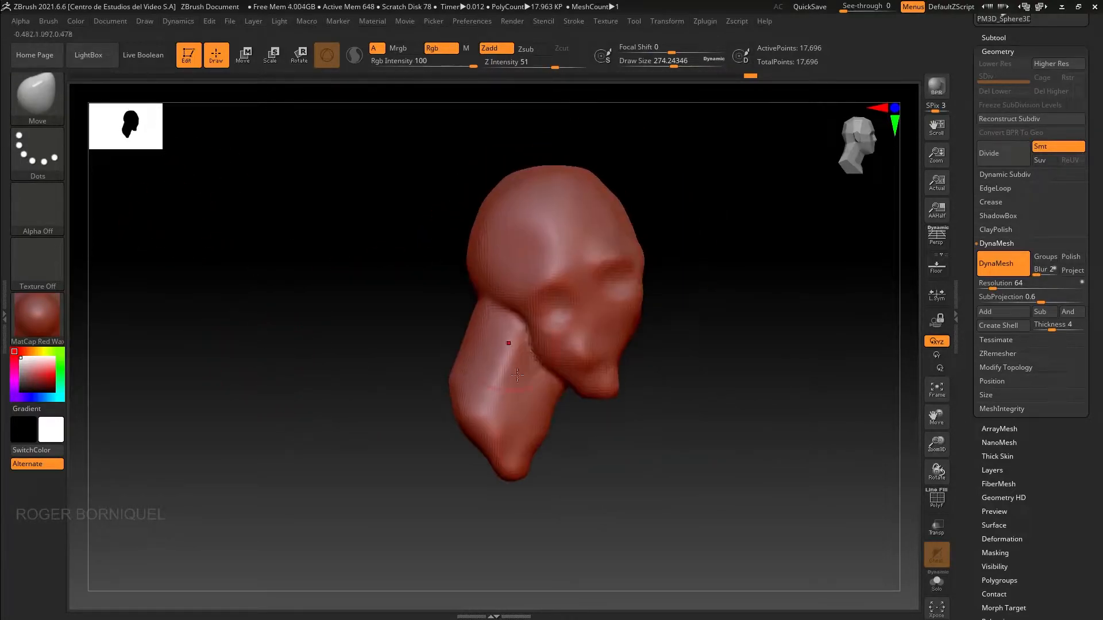
Change the mask stroke type, mask the shoulder area at the base of the neck and invert the mask
{"action": "left_click", "coordinate": [43, 158], "text": "ctrl"}
{"action": "left_click", "coordinate": [219, 186], "text": "ctrl"}
{"action": "mouse_move", "coordinate": [376, 359]}
{"action": "left_mouse_down", "text": "ctrl"}
{"action": "mouse_move", "coordinate": [214, 448]}
{"action": "mouse_move", "coordinate": [221, 436]}
{"action": "left_mouse_up", "text": "ctrl"}
{"action": "left_click", "coordinate": [230, 445], "text": "ctrl"}
{"action": "mouse_move", "coordinate": [402, 428]}
{"action": "left_mouse_down"}
{"action": "mouse_move", "coordinate": [330, 443]}
{"action": "mouse_move", "coordinate": [201, 408]}
{"action": "left_mouse_up"}
Set the draw size to about 685 and pull the shoulders and chest out from the base of the neck
{"action": "key", "text": "space"}
{"action": "left_click_drag", "start_coordinate": [376, 362], "coordinate": [395, 362]}
{"action": "left_click_drag", "start_coordinate": [422, 396], "coordinate": [377, 376]}
{"action": "left_click_drag", "start_coordinate": [310, 406], "coordinate": [413, 402]}
{"action": "left_click_drag", "start_coordinate": [345, 451], "coordinate": [318, 479]}
{"action": "left_click_drag", "start_coordinate": [428, 396], "coordinate": [459, 373]}
{"action": "mouse_move", "coordinate": [224, 373]}
{"action": "left_mouse_down"}
{"action": "mouse_move", "coordinate": [289, 380]}
{"action": "mouse_move", "coordinate": [364, 505]}
{"action": "mouse_move", "coordinate": [197, 333]}
{"action": "mouse_move", "coordinate": [155, 352]}
{"action": "mouse_move", "coordinate": [183, 513]}
{"action": "mouse_move", "coordinate": [341, 470]}
{"action": "left_mouse_up"}
Clear the mask, remesh the bust with DynaMesh and even out the shoulder shape
{"action": "left_click_drag", "start_coordinate": [190, 460], "coordinate": [155, 488], "text": "ctrl"}
{"action": "left_click_drag", "start_coordinate": [173, 419], "coordinate": [92, 439], "text": "ctrl"}
{"action": "left_click_drag", "start_coordinate": [299, 403], "coordinate": [189, 396]}
{"action": "left_click_drag", "start_coordinate": [183, 353], "coordinate": [219, 379]}
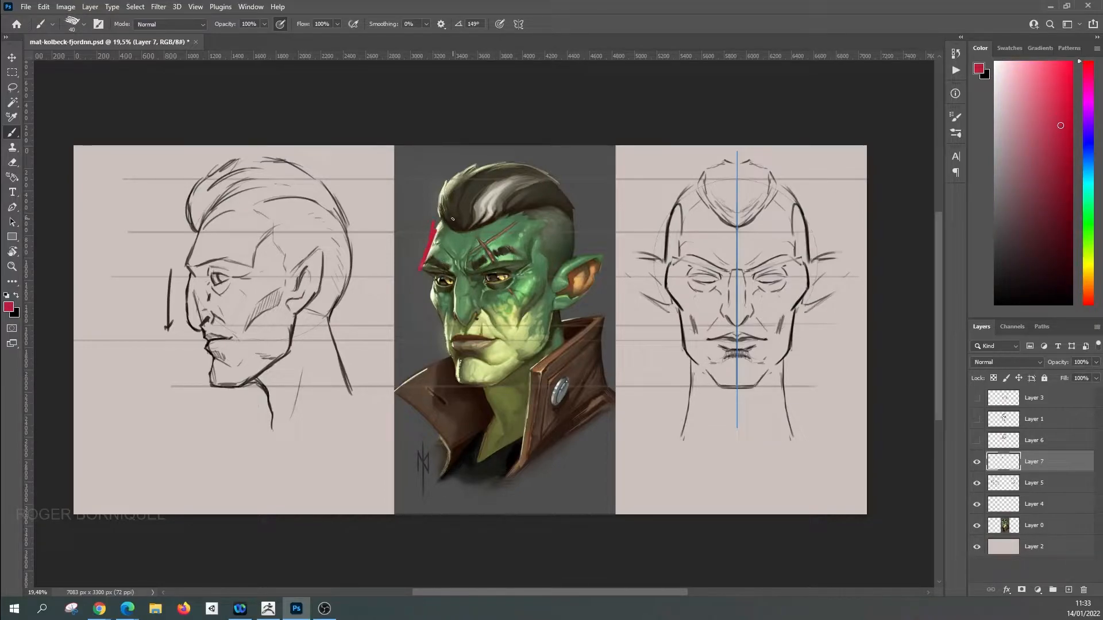
Enlarge ZBrush's CamView orientation head to size 151
{"action": "scroll", "coordinate": [549, 248], "scroll_direction": "up", "scroll_amount": 2, "text": "alt"}
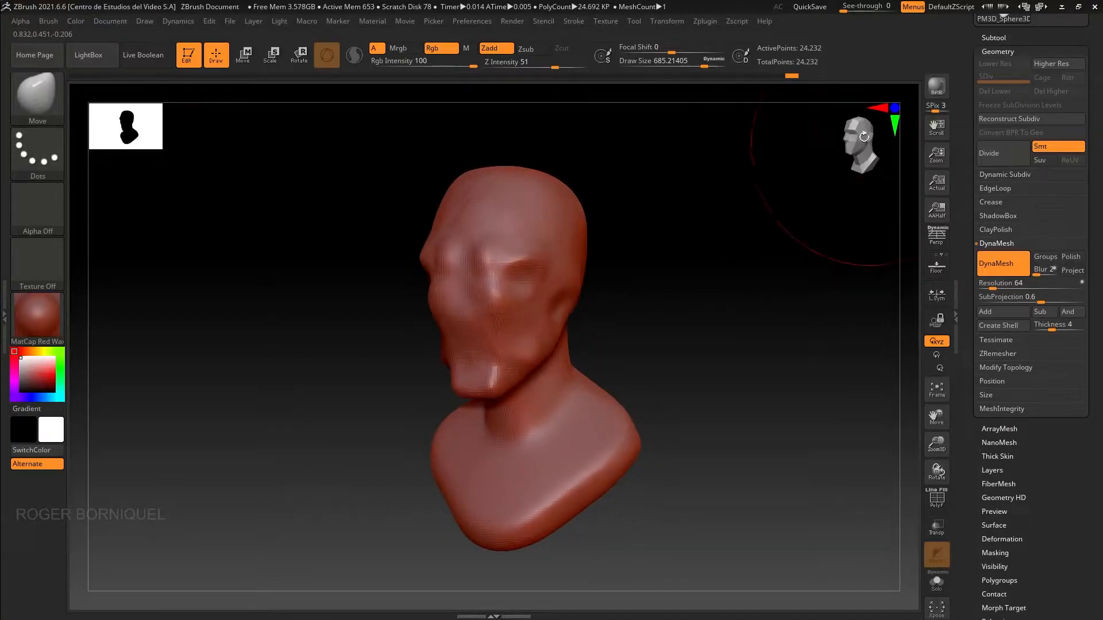
{"action": "left_click", "coordinate": [472, 21]}
{"action": "left_click", "coordinate": [497, 464]}
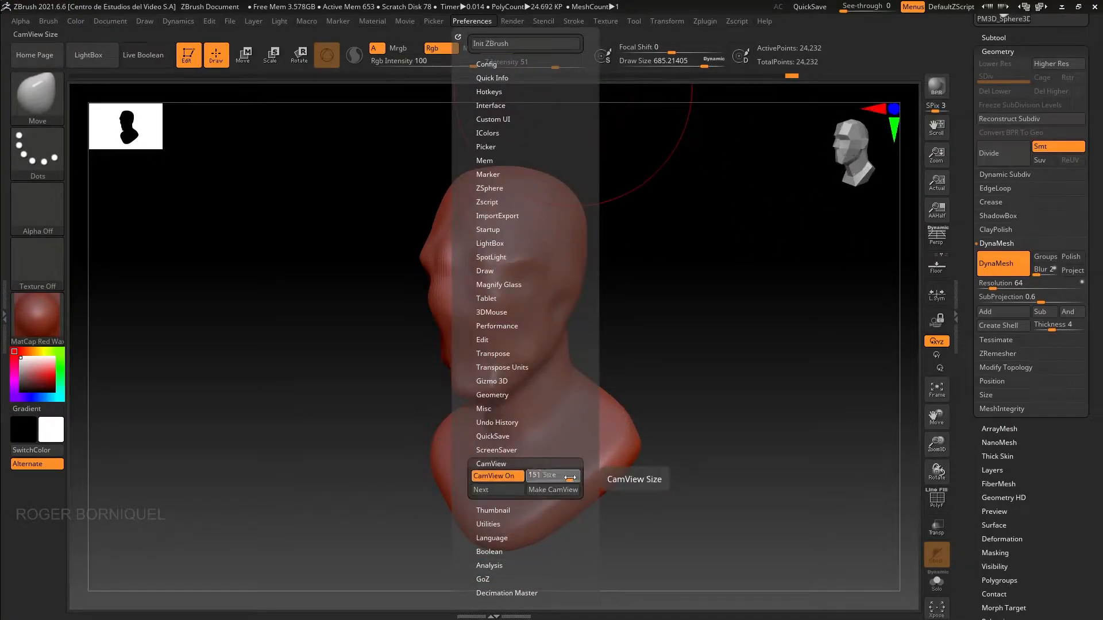
{"action": "left_click_drag", "start_coordinate": [626, 368], "coordinate": [695, 368]}
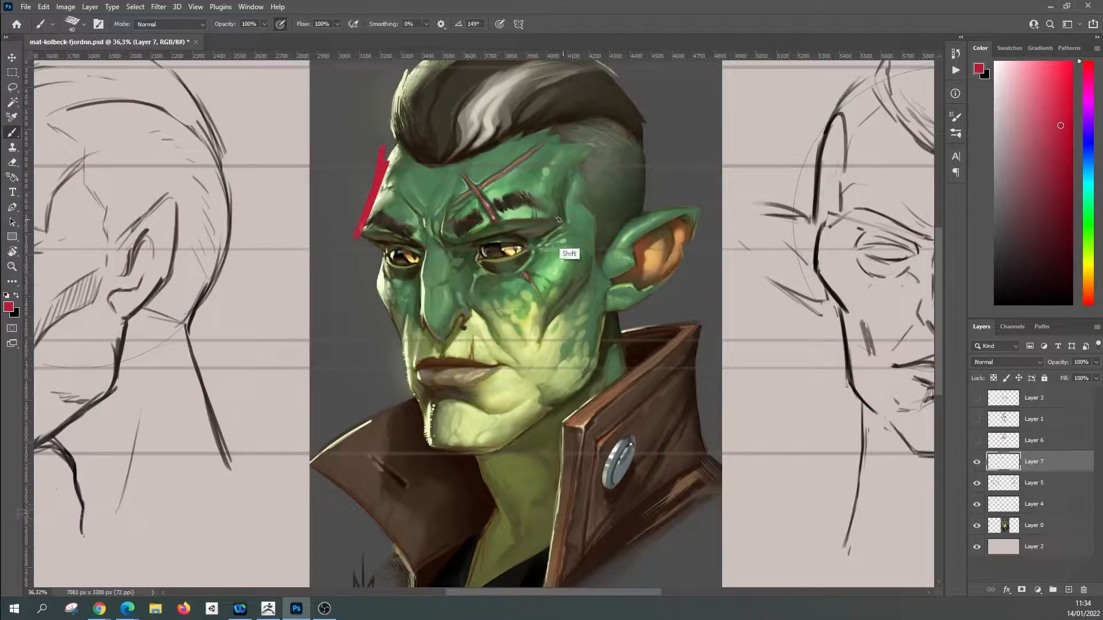
Switch to Photoshop and draw straight red lines on Layer 7 across the brow and below the eyes, boxing in the eye area
{"action": "left_click", "coordinate": [559, 220], "text": "shift"}
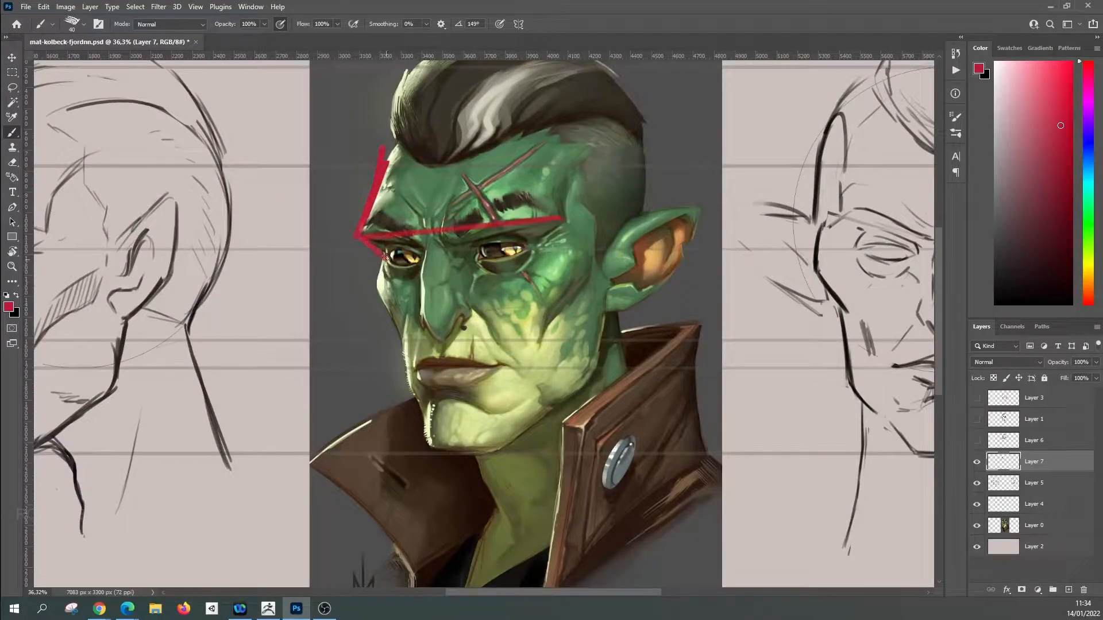
{"action": "left_click", "coordinate": [561, 243], "text": "shift"}
{"action": "left_click_drag", "start_coordinate": [563, 221], "coordinate": [552, 282]}
{"action": "left_click", "coordinate": [372, 294]}
{"action": "left_click", "coordinate": [550, 282], "text": "shift"}
{"action": "key", "text": "z"}
{"action": "mouse_move", "coordinate": [368, 259]}
{"action": "left_mouse_down"}
{"action": "mouse_move", "coordinate": [341, 223]}
{"action": "mouse_move", "coordinate": [375, 289]}
{"action": "left_mouse_up"}
Choose a different brush tip and trim the red brow line near the temple with the eraser
{"action": "right_click", "coordinate": [434, 193]}
{"action": "double_click", "coordinate": [215, 409]}
{"action": "key", "text": "e"}
{"action": "mouse_move", "coordinate": [500, 196]}
{"action": "left_mouse_down"}
{"action": "mouse_move", "coordinate": [438, 193]}
{"action": "mouse_move", "coordinate": [506, 212]}
{"action": "left_mouse_up"}
{"action": "key", "text": "b"}
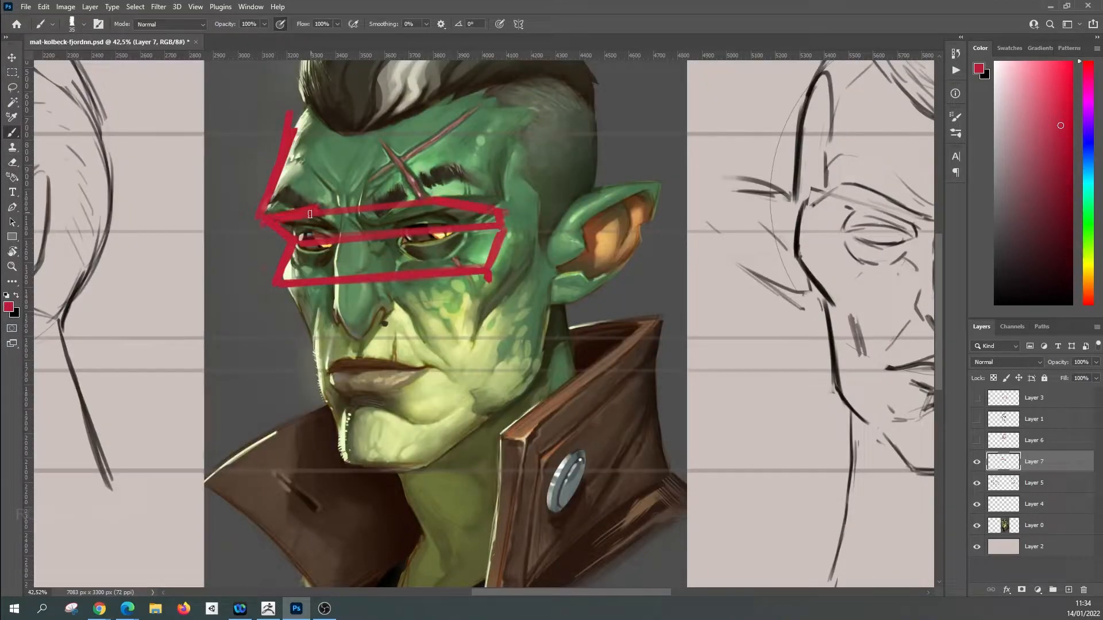
Draw red plane lines on Layer 7 across the forehead and from the eye box down around the chin
{"action": "left_click_drag", "start_coordinate": [314, 211], "coordinate": [334, 112]}
{"action": "left_click_drag", "start_coordinate": [428, 202], "coordinate": [437, 102]}
{"action": "mouse_move", "coordinate": [501, 217]}
{"action": "left_mouse_down"}
{"action": "mouse_move", "coordinate": [344, 99]}
{"action": "mouse_move", "coordinate": [286, 131]}
{"action": "left_mouse_up"}
{"action": "left_click_drag", "start_coordinate": [283, 288], "coordinate": [345, 455]}
{"action": "mouse_move", "coordinate": [346, 448]}
{"action": "left_mouse_down"}
{"action": "mouse_move", "coordinate": [327, 297]}
{"action": "mouse_move", "coordinate": [412, 457]}
{"action": "left_mouse_up"}
{"action": "mouse_move", "coordinate": [407, 460]}
{"action": "left_mouse_down"}
{"action": "mouse_move", "coordinate": [405, 286]}
{"action": "mouse_move", "coordinate": [324, 290]}
{"action": "mouse_move", "coordinate": [489, 282]}
{"action": "mouse_move", "coordinate": [562, 245]}
{"action": "mouse_move", "coordinate": [488, 282]}
{"action": "left_mouse_up"}
Outline the temple and side-of-head planes in red and divide the lower face down toward the chin
{"action": "left_click_drag", "start_coordinate": [564, 247], "coordinate": [523, 123]}
{"action": "left_click_drag", "start_coordinate": [575, 199], "coordinate": [593, 106]}
{"action": "left_click_drag", "start_coordinate": [592, 109], "coordinate": [606, 203]}
{"action": "left_click_drag", "start_coordinate": [606, 199], "coordinate": [551, 154]}
{"action": "mouse_move", "coordinate": [539, 140]}
{"action": "left_mouse_down"}
{"action": "mouse_move", "coordinate": [339, 190]}
{"action": "mouse_move", "coordinate": [460, 187]}
{"action": "left_mouse_up"}
{"action": "left_click_drag", "start_coordinate": [511, 367], "coordinate": [457, 396], "text": "ctrl"}
{"action": "left_click_drag", "start_coordinate": [457, 397], "coordinate": [395, 289]}
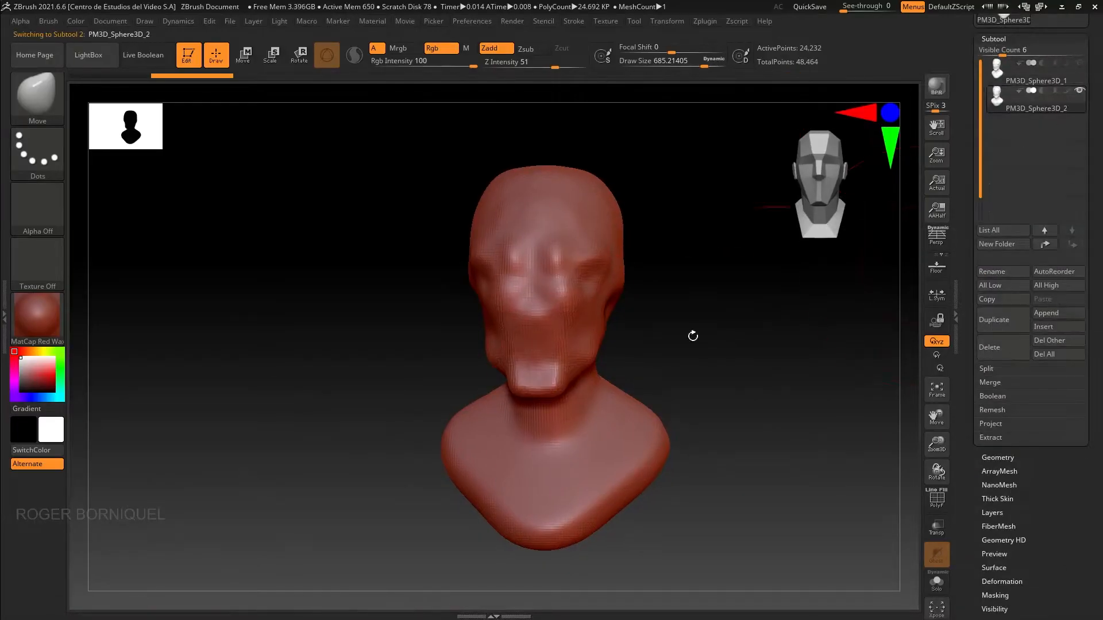
Switch to ZBrush and compare the bust from several angles with the Photoshop reference, using see-through 27 and then resetting it to 0
{"action": "left_click_drag", "start_coordinate": [198, 352], "coordinate": [252, 351]}
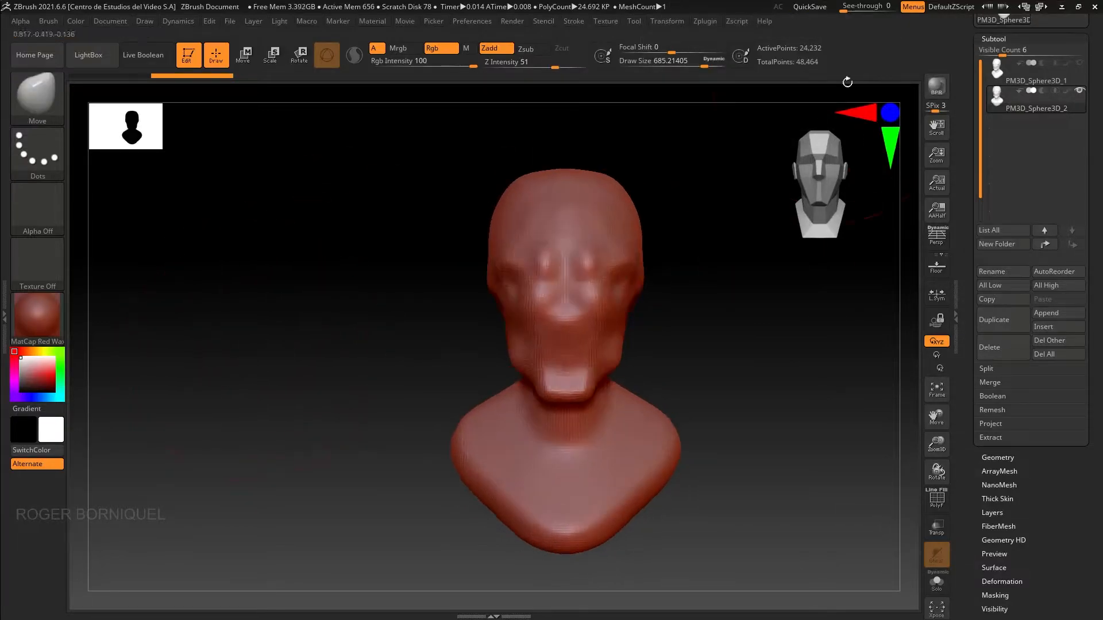
{"action": "left_click_drag", "start_coordinate": [844, 8], "coordinate": [856, 8]}
{"action": "left_click_drag", "start_coordinate": [239, 305], "coordinate": [437, 293], "text": "alt"}
{"action": "key", "text": "alt+Tab"}
{"action": "left_click_drag", "start_coordinate": [303, 300], "coordinate": [239, 300], "text": "ctrl"}
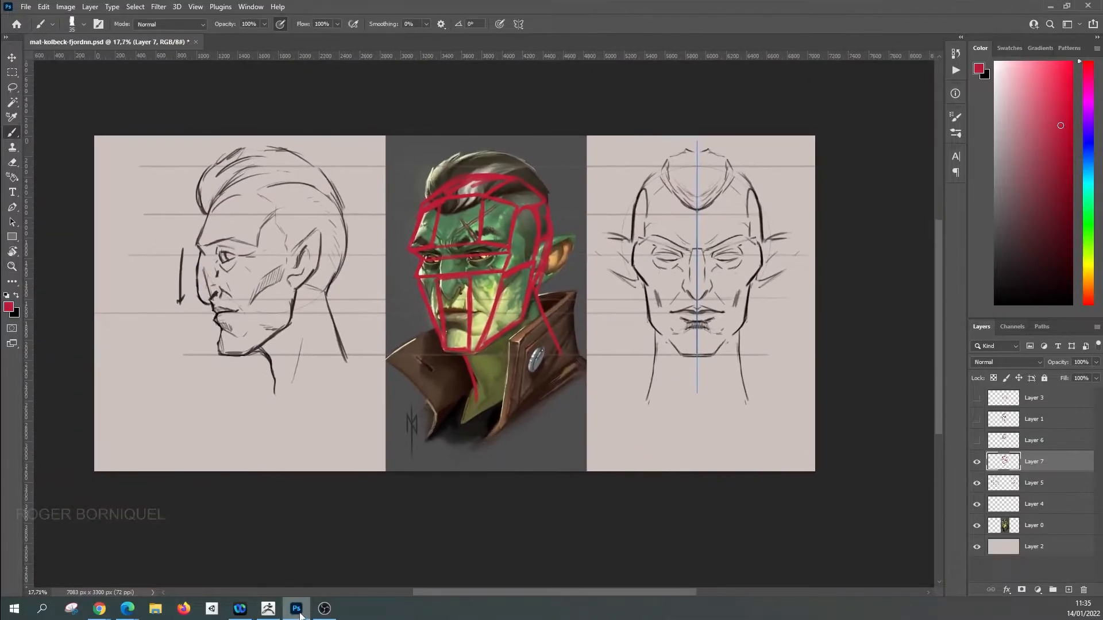
{"action": "left_click", "coordinate": [271, 610]}
{"action": "left_click_drag", "start_coordinate": [373, 357], "coordinate": [294, 369], "text": "alt"}
{"action": "left_click_drag", "start_coordinate": [629, 365], "coordinate": [609, 391]}
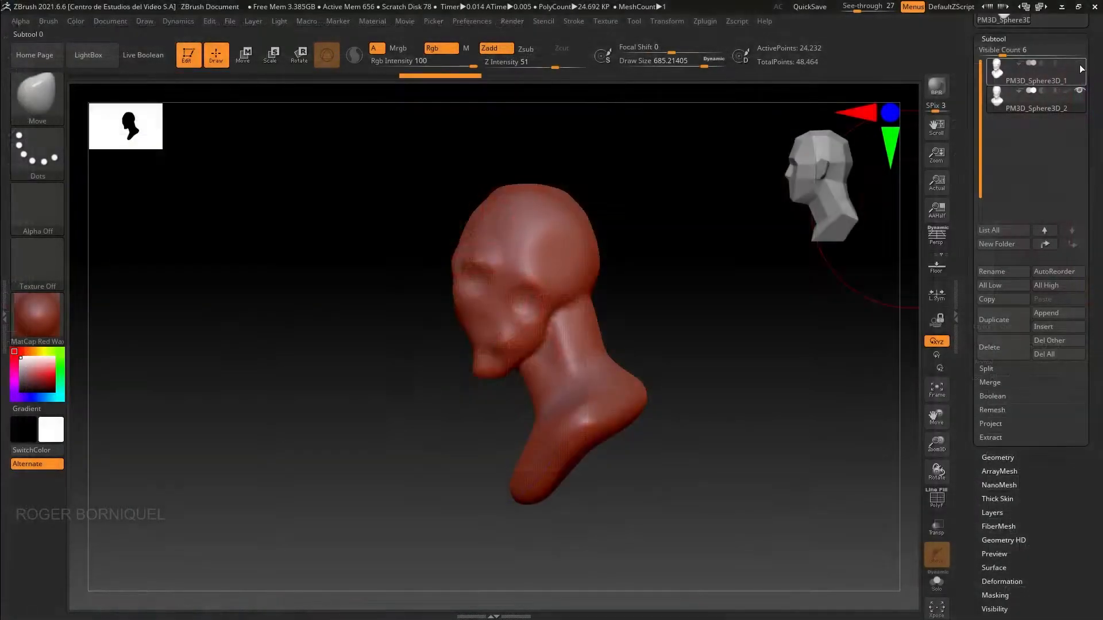
{"action": "mouse_move", "coordinate": [997, 96]}
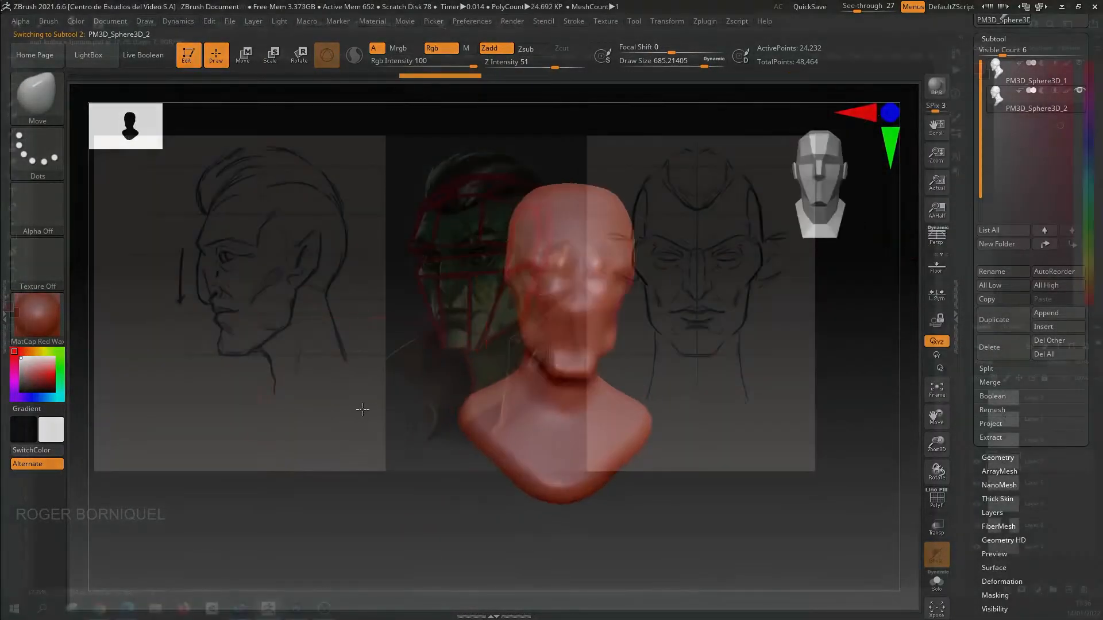
{"action": "left_click_drag", "start_coordinate": [401, 386], "coordinate": [381, 320]}
{"action": "left_click_drag", "start_coordinate": [862, 7], "coordinate": [815, 12]}
Inspect the geometry position and topology options and step through the undo history of PM3D_Sphere3D_1
{"action": "left_click", "coordinate": [997, 458]}
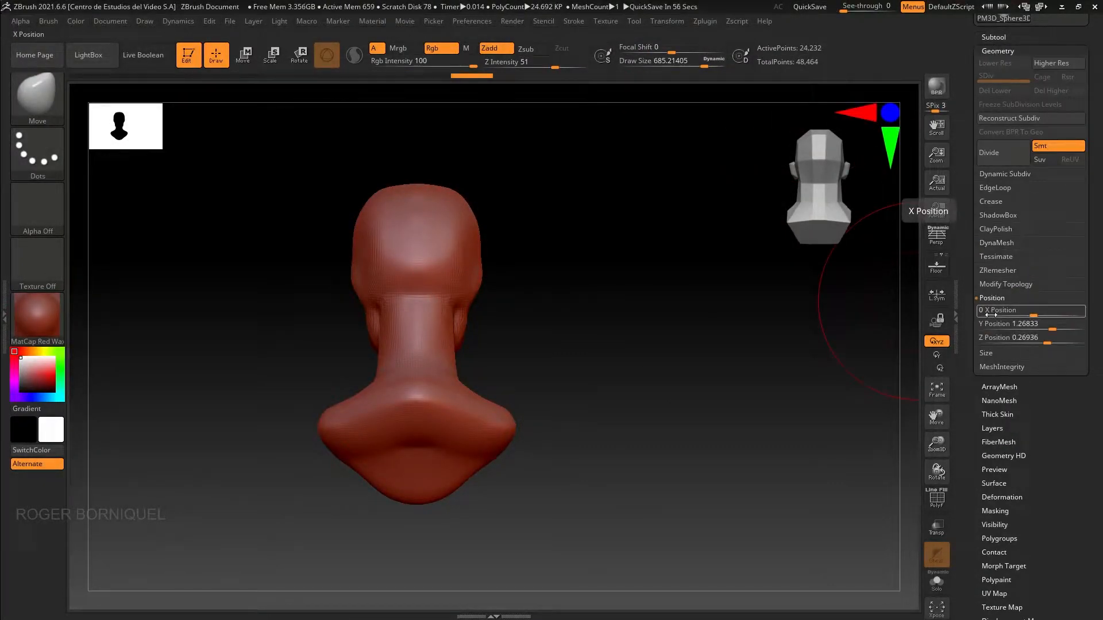
{"action": "left_click", "coordinate": [1006, 284]}
{"action": "left_click_drag", "start_coordinate": [855, 379], "coordinate": [684, 385]}
{"action": "mouse_move", "coordinate": [474, 77]}
{"action": "left_mouse_down"}
{"action": "mouse_move", "coordinate": [349, 88]}
{"action": "mouse_move", "coordinate": [324, 72]}
{"action": "left_mouse_up"}
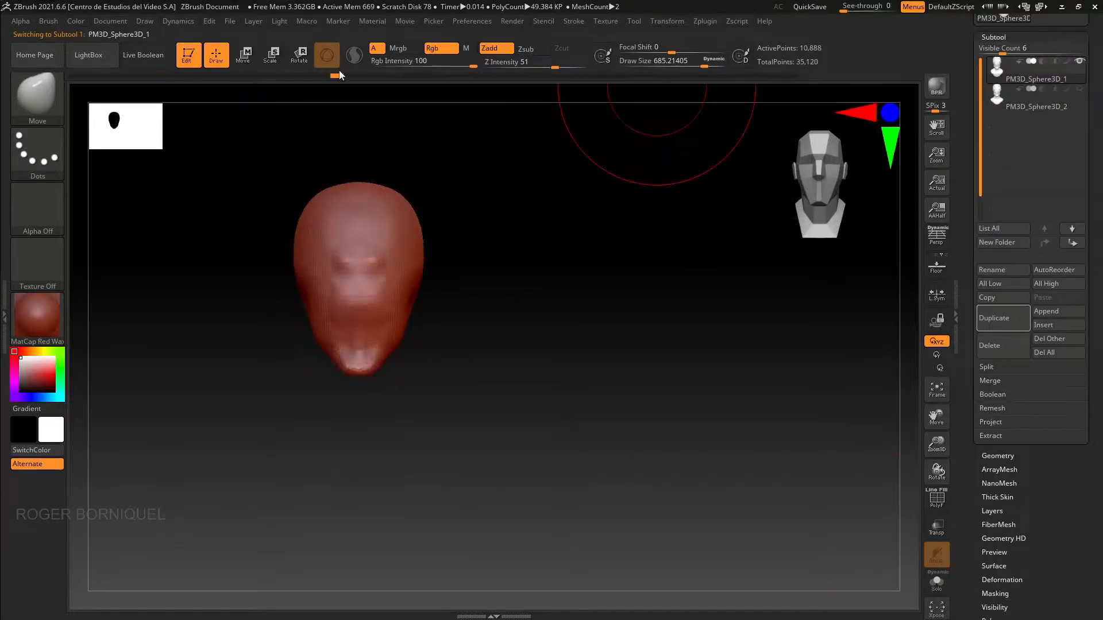
{"action": "key", "text": "ctrl+shift+z"}
Set see-through to 38 and reshape the skull, face and neck with the Move brush to match the profile reference
{"action": "left_click_drag", "start_coordinate": [303, 419], "coordinate": [236, 384]}
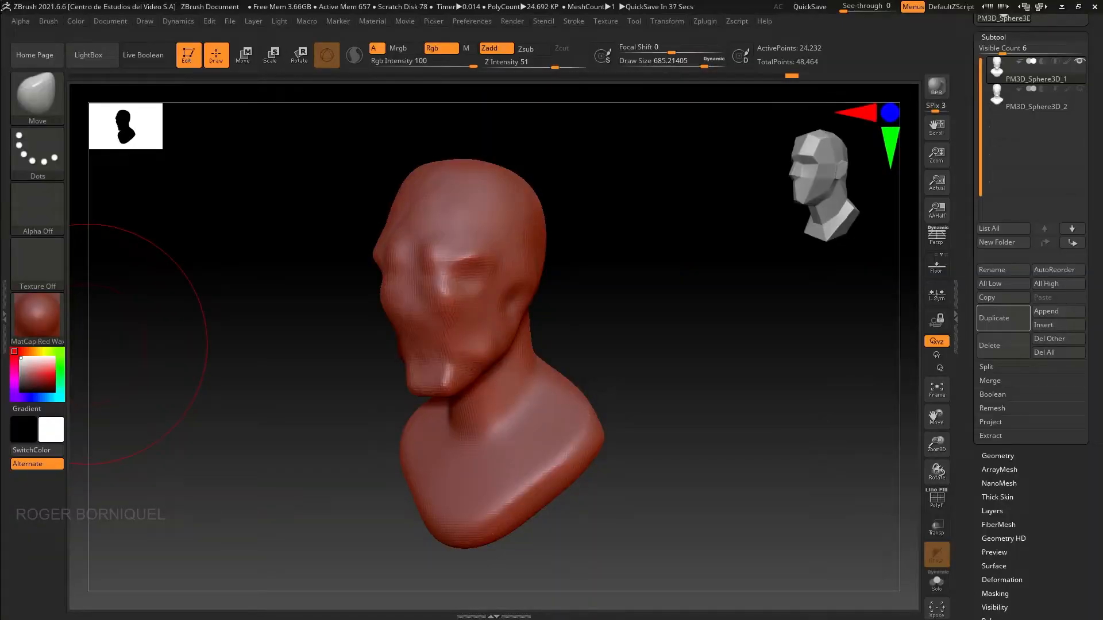
{"action": "left_click_drag", "start_coordinate": [86, 345], "coordinate": [295, 315]}
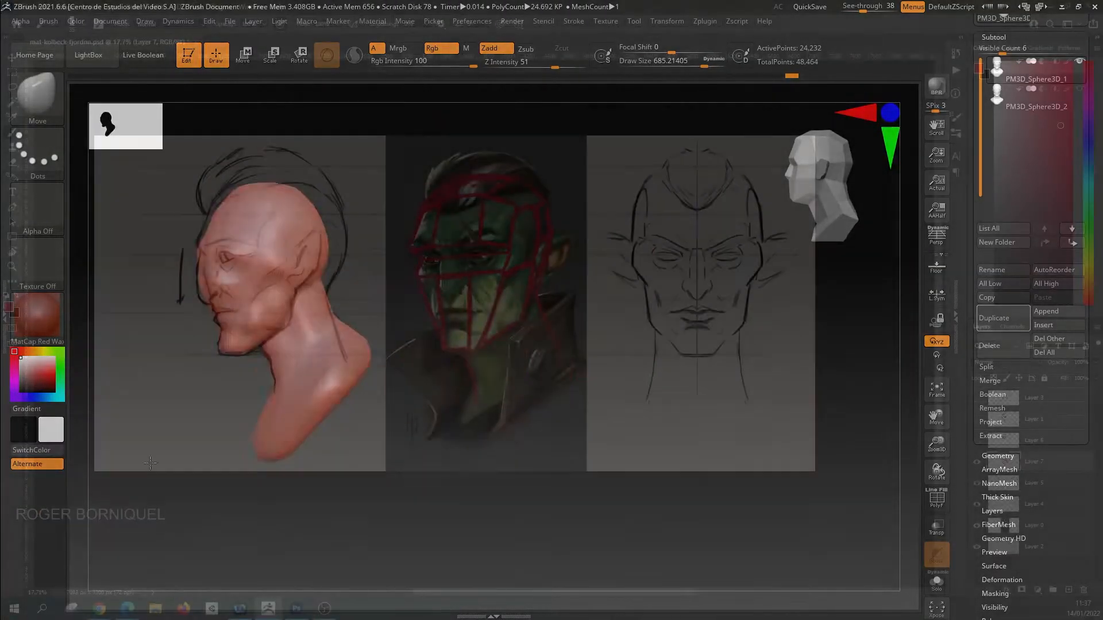
{"action": "left_click_drag", "start_coordinate": [172, 413], "coordinate": [157, 428]}
{"action": "left_click_drag", "start_coordinate": [362, 326], "coordinate": [349, 264]}
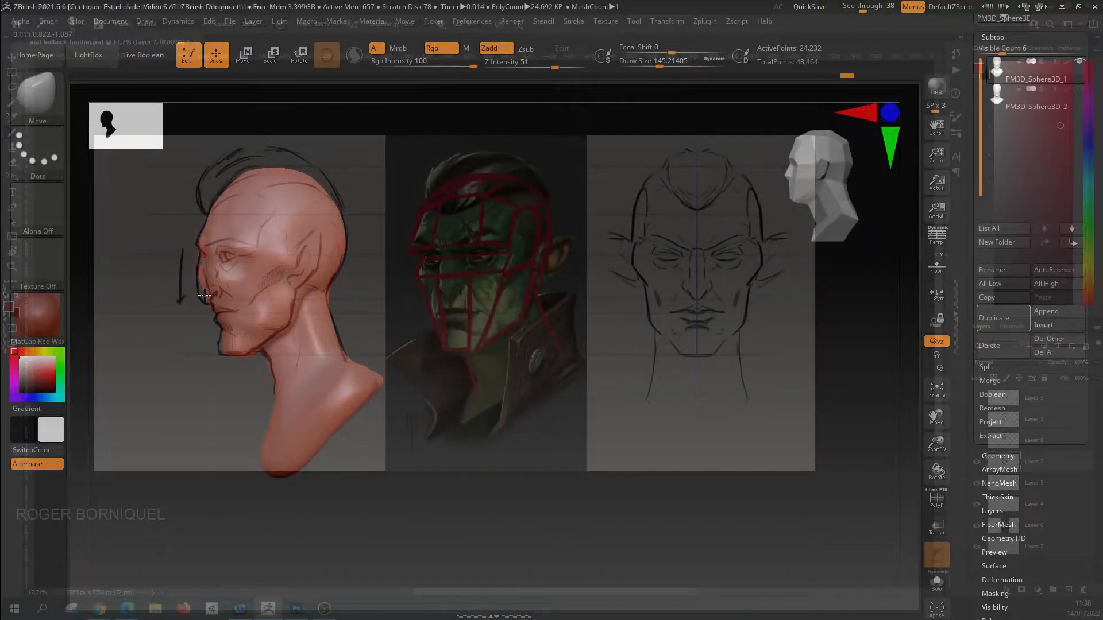
{"action": "left_click_drag", "start_coordinate": [253, 335], "coordinate": [203, 286]}
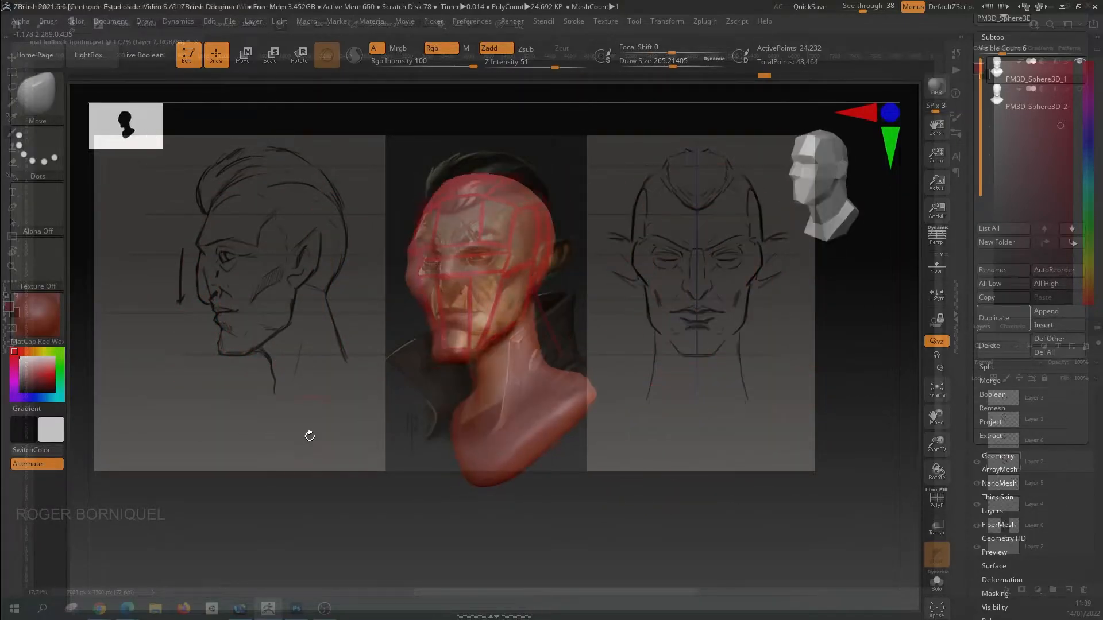
{"action": "left_click_drag", "start_coordinate": [308, 436], "coordinate": [593, 320]}
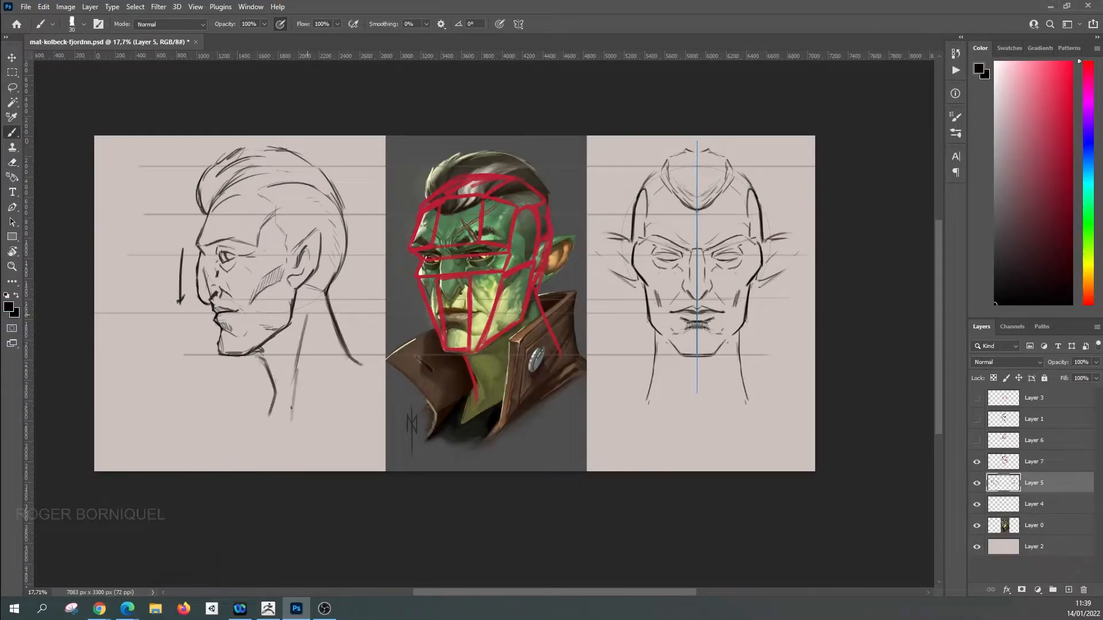
Switch to Photoshop and sketch and clean up black neck and shoulder lines on Layer 5
{"action": "key", "text": "e"}
{"action": "mouse_move", "coordinate": [657, 340]}
{"action": "left_mouse_down"}
{"action": "mouse_move", "coordinate": [654, 399]}
{"action": "mouse_move", "coordinate": [656, 384]}
{"action": "mouse_move", "coordinate": [613, 399]}
{"action": "left_mouse_up"}
{"action": "key", "text": "b"}
{"action": "key", "text": "e"}
{"action": "key", "text": "b"}
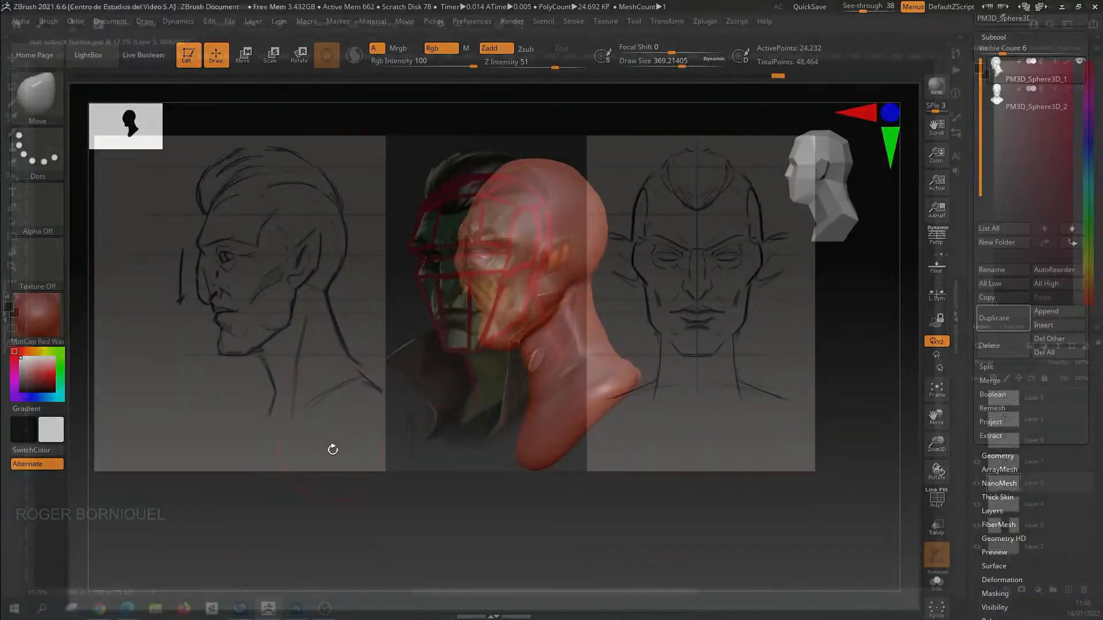
Return to ZBrush and fit the bust's neck and shoulders to the sketched references, then reset see-through to 0
{"action": "left_click_drag", "start_coordinate": [320, 443], "coordinate": [319, 302]}
{"action": "right_click", "coordinate": [388, 443]}
{"action": "left_click_drag", "start_coordinate": [388, 442], "coordinate": [288, 369]}
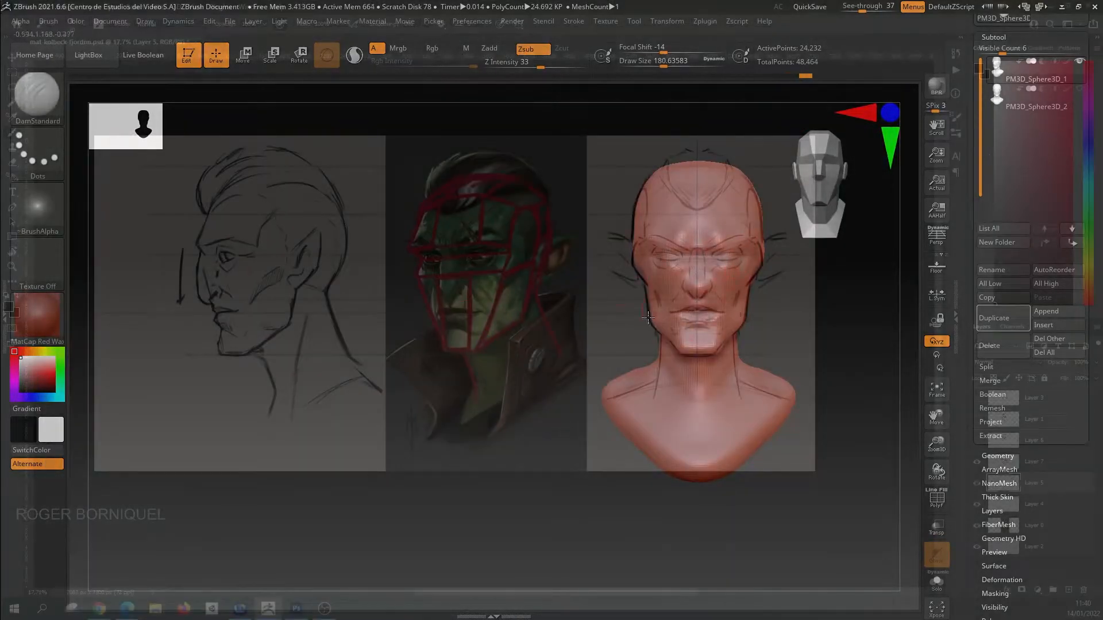
{"action": "left_click_drag", "start_coordinate": [862, 9], "coordinate": [843, 9]}
Carve the eye band under the brow and flatten its surfaces with TrimDynamic
{"action": "left_click_drag", "start_coordinate": [425, 335], "coordinate": [264, 291], "text": "alt"}
{"action": "mouse_move", "coordinate": [356, 282]}
{"action": "left_mouse_down"}
{"action": "mouse_move", "coordinate": [288, 288]}
{"action": "mouse_move", "coordinate": [278, 325]}
{"action": "left_mouse_up"}
{"action": "key", "text": "b"}
{"action": "key", "text": "t"}
{"action": "key", "text": "d"}
{"action": "mouse_move", "coordinate": [505, 267]}
{"action": "left_mouse_down"}
{"action": "mouse_move", "coordinate": [529, 247]}
{"action": "mouse_move", "coordinate": [535, 278]}
{"action": "left_mouse_up"}
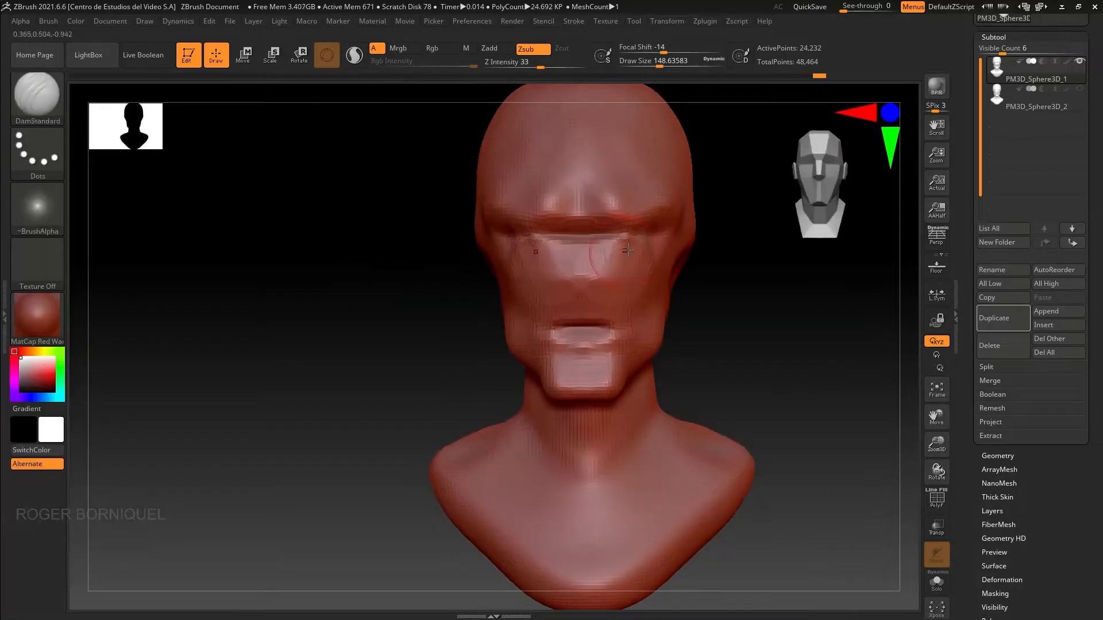
{"action": "mouse_move", "coordinate": [390, 195]}
{"action": "left_mouse_down"}
{"action": "mouse_move", "coordinate": [337, 192]}
{"action": "mouse_move", "coordinate": [219, 318]}
{"action": "left_mouse_up"}
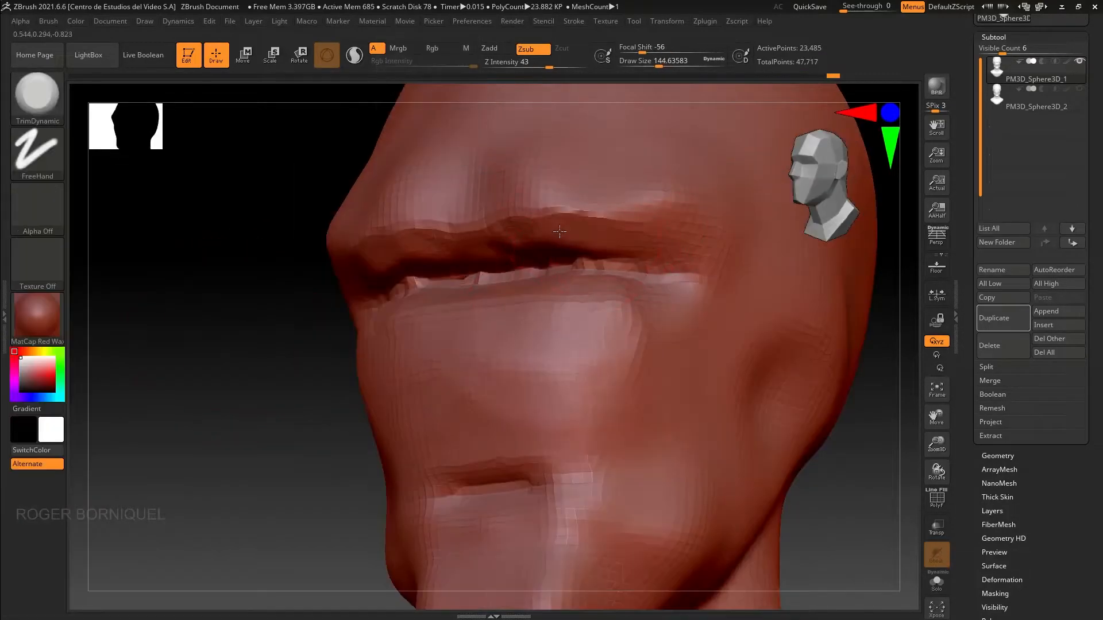
Flatten the underside of the brow and smooth the plane below the eye band
{"action": "left_click_drag", "start_coordinate": [505, 242], "coordinate": [575, 247]}
{"action": "mouse_move", "coordinate": [229, 345]}
{"action": "left_mouse_down"}
{"action": "mouse_move", "coordinate": [322, 333]}
{"action": "mouse_move", "coordinate": [394, 306]}
{"action": "left_mouse_up"}
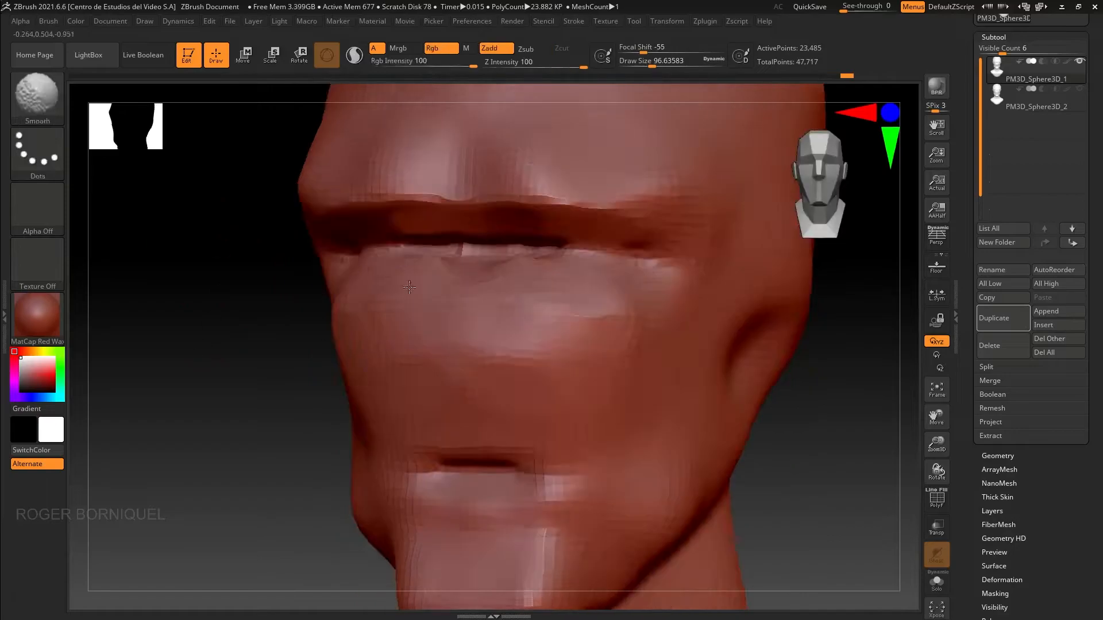
{"action": "left_click_drag", "start_coordinate": [505, 247], "coordinate": [546, 287]}
{"action": "mouse_move", "coordinate": [230, 322]}
{"action": "left_mouse_down"}
{"action": "mouse_move", "coordinate": [517, 322]}
{"action": "mouse_move", "coordinate": [222, 291]}
{"action": "mouse_move", "coordinate": [247, 322]}
{"action": "left_mouse_up"}
{"action": "mouse_move", "coordinate": [222, 290]}
{"action": "left_mouse_down"}
{"action": "mouse_move", "coordinate": [194, 366]}
{"action": "mouse_move", "coordinate": [266, 352]}
{"action": "mouse_move", "coordinate": [226, 312]}
{"action": "left_mouse_up"}
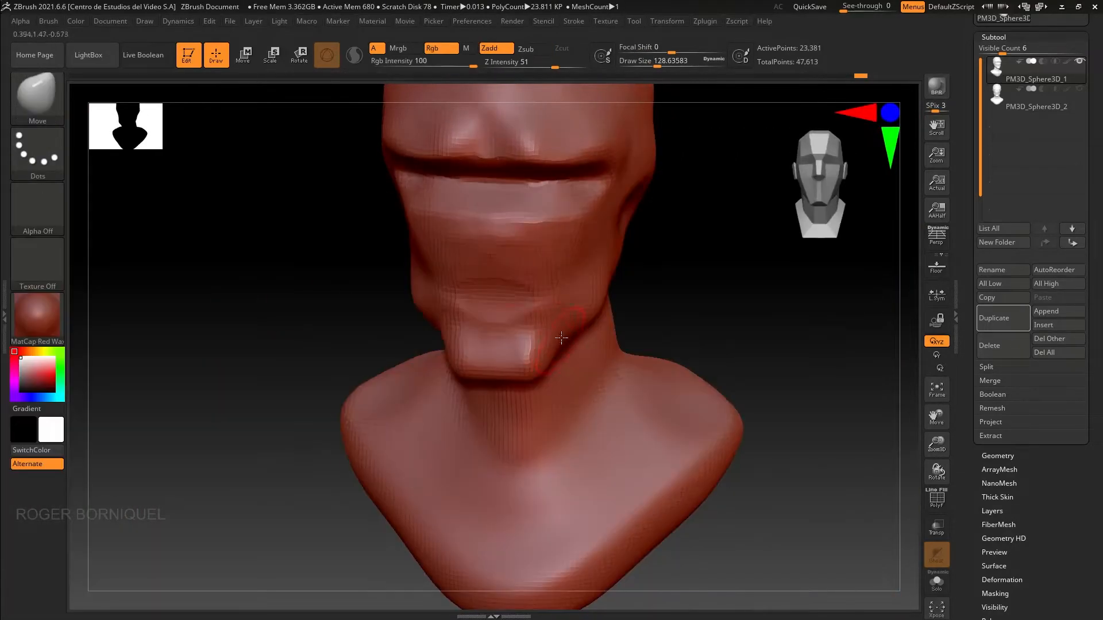
Load the green goblin portrait as an image plane behind the bust
{"action": "mouse_move", "coordinate": [606, 21]}
{"action": "left_click", "coordinate": [638, 451]}
{"action": "left_click", "coordinate": [641, 464]}
{"action": "left_click", "coordinate": [362, 229]}
{"action": "double_click", "coordinate": [471, 322]}
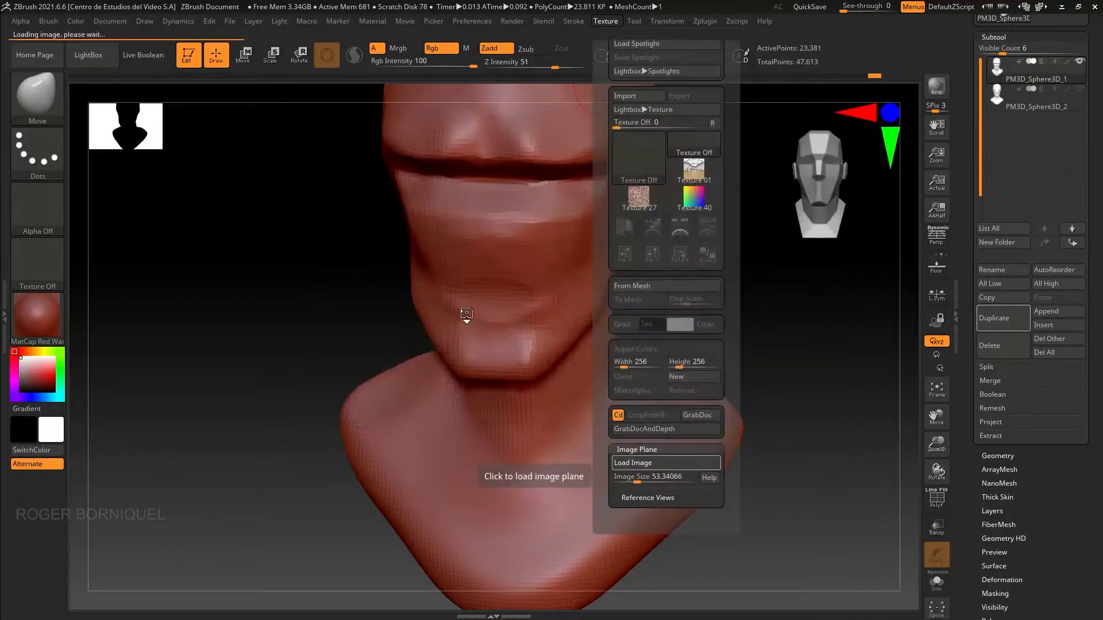
Flatten the temple and forehead into clear planes with TrimDynamic
{"action": "left_click_drag", "start_coordinate": [322, 333], "coordinate": [244, 329]}
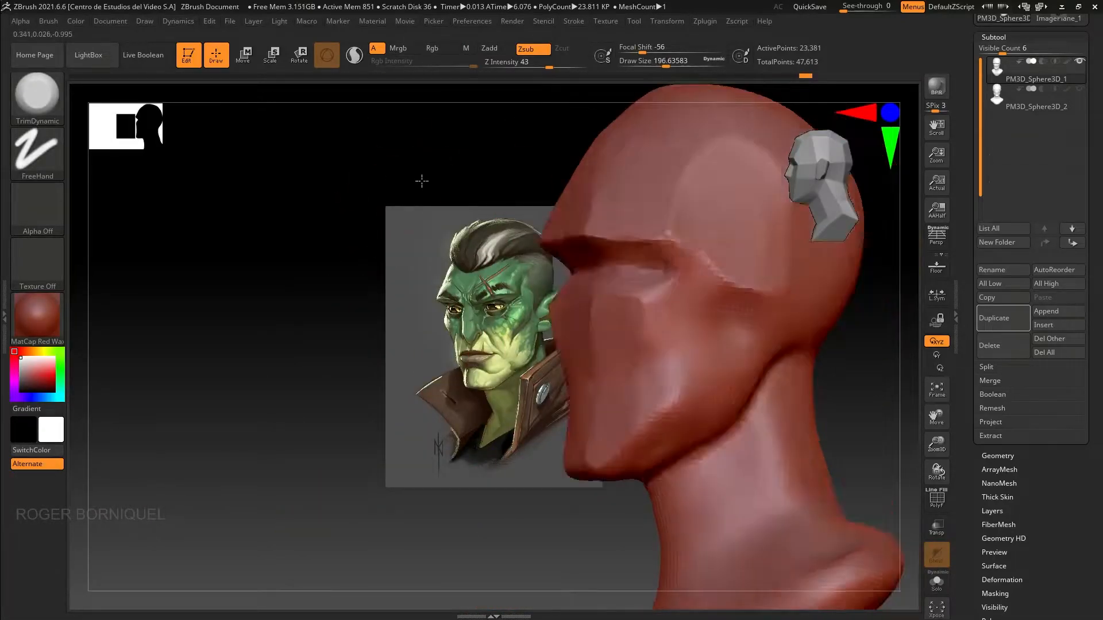
{"action": "mouse_move", "coordinate": [423, 180]}
{"action": "left_mouse_down"}
{"action": "mouse_move", "coordinate": [286, 243]}
{"action": "mouse_move", "coordinate": [421, 401]}
{"action": "left_mouse_up"}
{"action": "mouse_move", "coordinate": [346, 286]}
{"action": "left_mouse_down"}
{"action": "mouse_move", "coordinate": [379, 298]}
{"action": "mouse_move", "coordinate": [268, 323]}
{"action": "mouse_move", "coordinate": [299, 322]}
{"action": "left_mouse_up"}
{"action": "left_click_drag", "start_coordinate": [595, 226], "coordinate": [556, 209]}
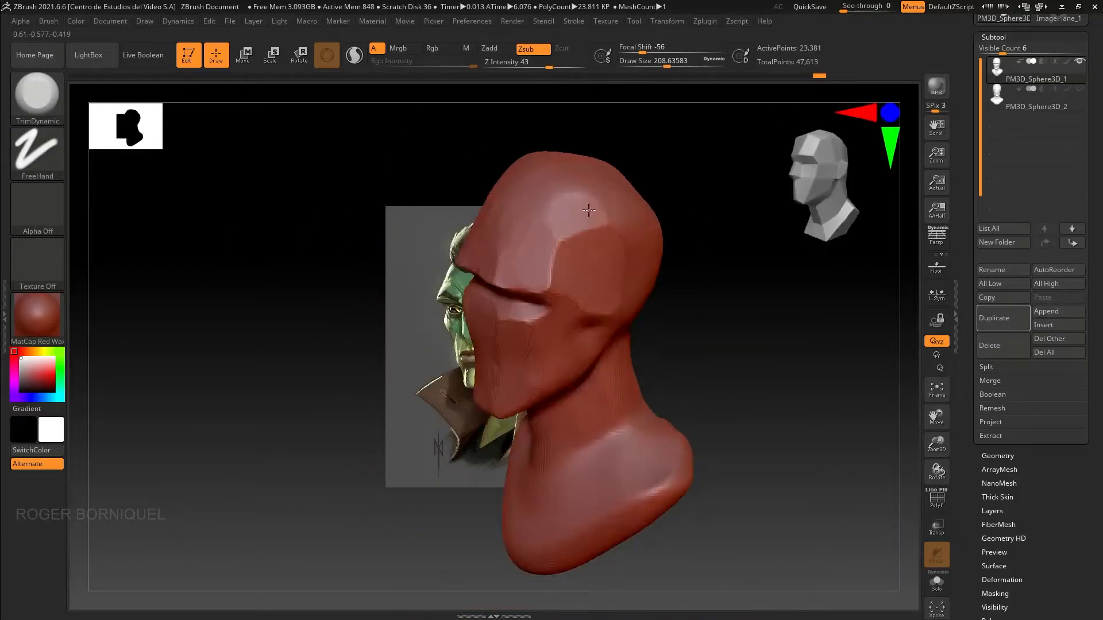
{"action": "mouse_move", "coordinate": [515, 143]}
{"action": "left_mouse_down"}
{"action": "mouse_move", "coordinate": [374, 251]}
{"action": "mouse_move", "coordinate": [273, 298]}
{"action": "mouse_move", "coordinate": [170, 285]}
{"action": "left_mouse_up"}
Reshape the cheek and jaw with the Move brush
{"action": "key", "text": "b"}
{"action": "key", "text": "m"}
{"action": "key", "text": "v"}
{"action": "left_click_drag", "start_coordinate": [601, 316], "coordinate": [567, 346]}
{"action": "left_click_drag", "start_coordinate": [707, 345], "coordinate": [551, 339]}
Flatten the ear area and the lower jaw planes with TrimDynamic
{"action": "key", "text": "b"}
{"action": "key", "text": "t"}
{"action": "key", "text": "d"}
{"action": "left_click_drag", "start_coordinate": [649, 315], "coordinate": [707, 293]}
{"action": "left_click_drag", "start_coordinate": [623, 405], "coordinate": [580, 437]}
{"action": "left_click_drag", "start_coordinate": [258, 321], "coordinate": [298, 318]}
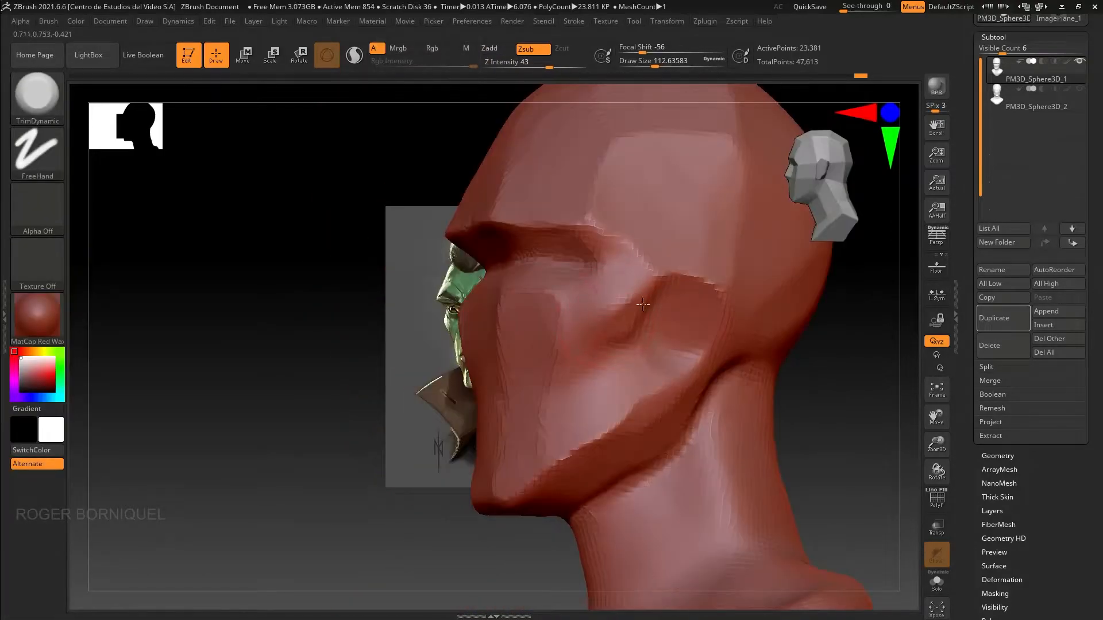
Trim the cheekbone and the side of the face into flat planes
{"action": "mouse_move", "coordinate": [230, 287]}
{"action": "left_mouse_down"}
{"action": "mouse_move", "coordinate": [317, 312]}
{"action": "mouse_move", "coordinate": [287, 304]}
{"action": "left_mouse_up"}
{"action": "left_click_drag", "start_coordinate": [646, 313], "coordinate": [563, 304]}
{"action": "left_click_drag", "start_coordinate": [390, 293], "coordinate": [364, 305], "text": "shift"}
{"action": "left_click_drag", "start_coordinate": [537, 313], "coordinate": [644, 339]}
{"action": "left_click_drag", "start_coordinate": [345, 402], "coordinate": [339, 356], "text": "alt"}
{"action": "left_click_drag", "start_coordinate": [327, 367], "coordinate": [368, 379], "text": "shift"}
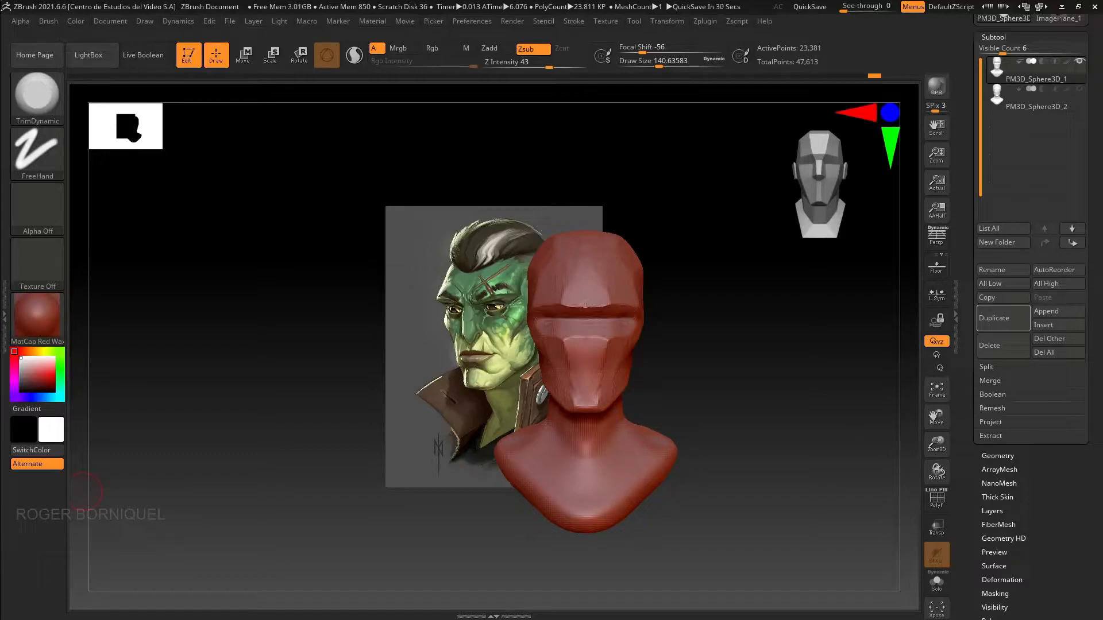
Refit the head to the profile and front references with the Move brush, using see-through 44
{"action": "left_click_drag", "start_coordinate": [321, 453], "coordinate": [258, 392], "text": "alt"}
{"action": "mouse_move", "coordinate": [275, 287]}
{"action": "left_mouse_down"}
{"action": "mouse_move", "coordinate": [367, 290]}
{"action": "mouse_move", "coordinate": [350, 281]}
{"action": "left_mouse_up"}
{"action": "left_click_drag", "start_coordinate": [368, 242], "coordinate": [195, 239], "text": "shift"}
{"action": "left_click_drag", "start_coordinate": [275, 311], "coordinate": [368, 313], "text": "shift"}
{"action": "mouse_move", "coordinate": [368, 402]}
{"action": "left_mouse_down", "text": "alt"}
{"action": "mouse_move", "coordinate": [438, 446]}
{"action": "mouse_move", "coordinate": [347, 442]}
{"action": "left_mouse_up", "text": "alt"}
{"action": "key", "text": "b"}
{"action": "key", "text": "m"}
{"action": "key", "text": "v"}
{"action": "left_click_drag", "start_coordinate": [386, 256], "coordinate": [375, 249]}
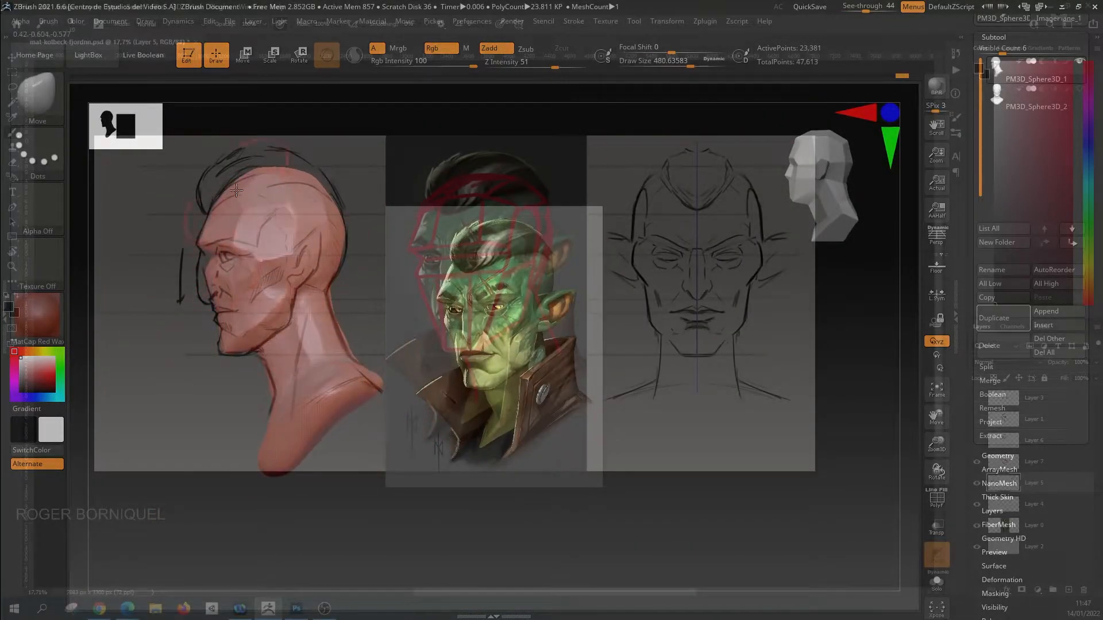
{"action": "left_click_drag", "start_coordinate": [347, 333], "coordinate": [340, 335]}
{"action": "key", "text": "space"}
{"action": "left_click_drag", "start_coordinate": [259, 285], "coordinate": [245, 286]}
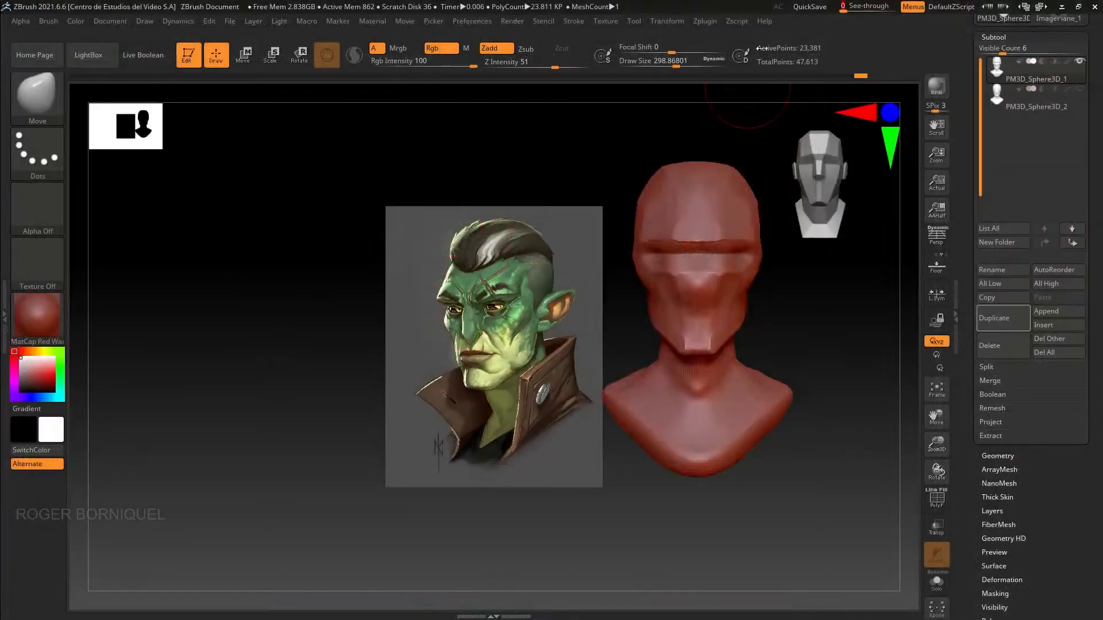
Flatten the front and jaw planes with TrimDynamic and check the head against the three-quarter reference at see-through 44
{"action": "left_click_drag", "start_coordinate": [776, 342], "coordinate": [343, 337]}
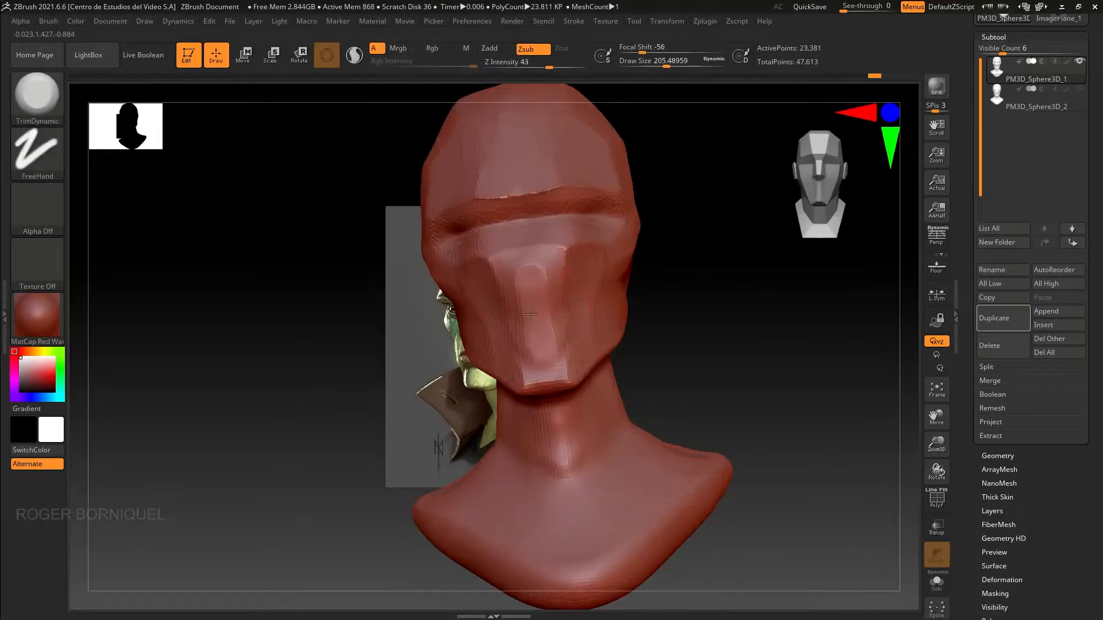
{"action": "left_click_drag", "start_coordinate": [537, 256], "coordinate": [524, 303]}
{"action": "mouse_move", "coordinate": [368, 287]}
{"action": "left_mouse_down"}
{"action": "mouse_move", "coordinate": [287, 287]}
{"action": "mouse_move", "coordinate": [402, 285]}
{"action": "left_mouse_up"}
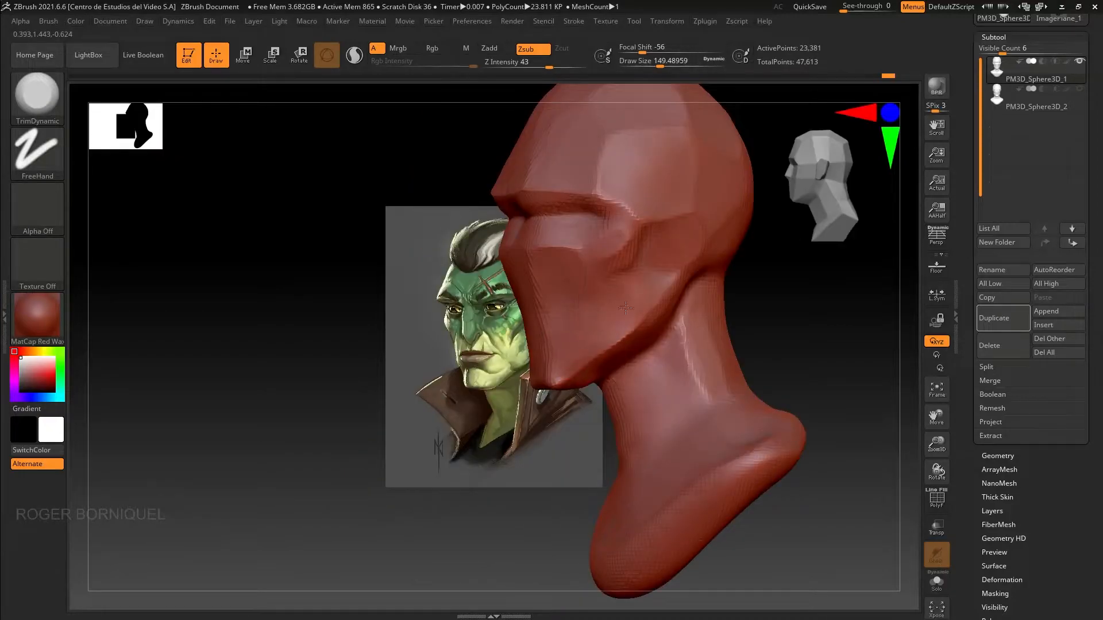
{"action": "left_click_drag", "start_coordinate": [195, 261], "coordinate": [287, 260], "text": "shift"}
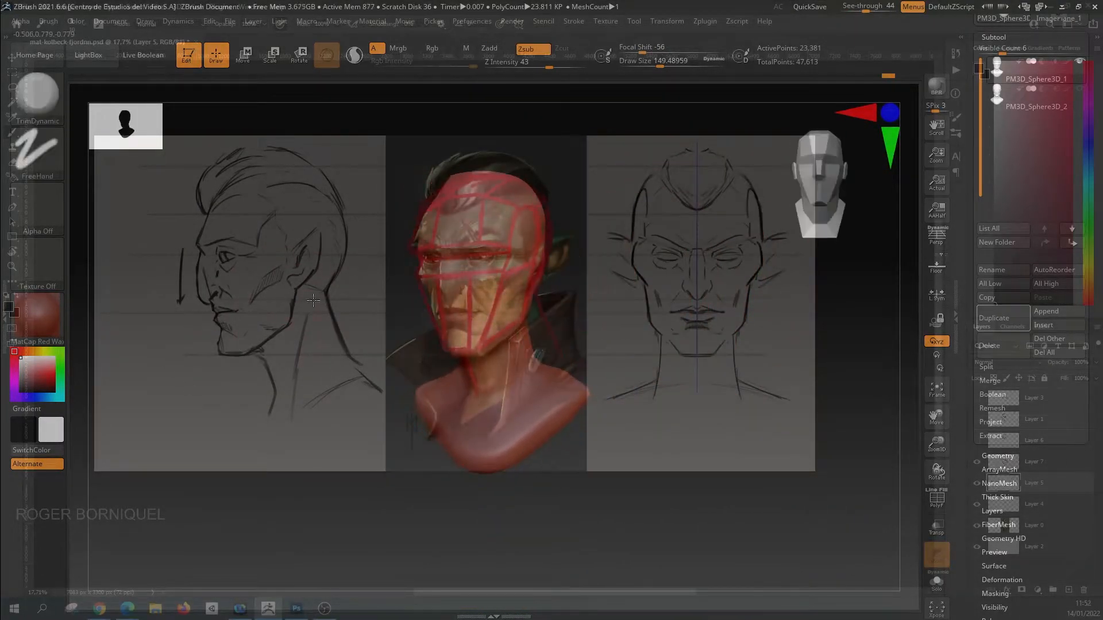
{"action": "left_click_drag", "start_coordinate": [344, 317], "coordinate": [291, 318]}
{"action": "left_click_drag", "start_coordinate": [865, 7], "coordinate": [856, 8]}
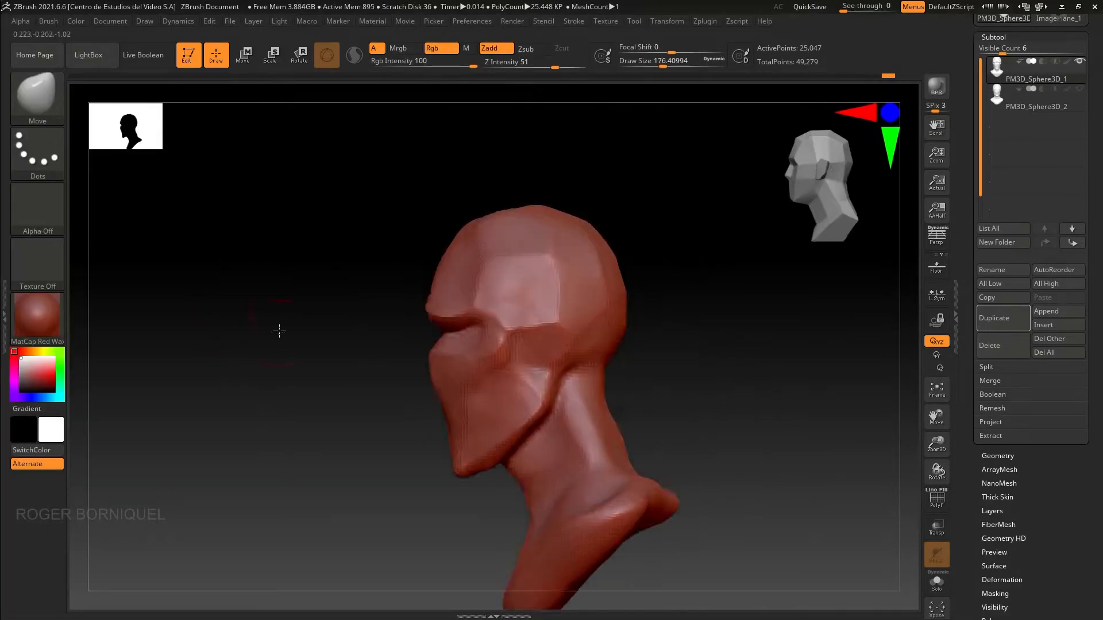
Adjust the shape of the brow ridge with the Move brush
{"action": "left_click_drag", "start_coordinate": [279, 330], "coordinate": [332, 409]}
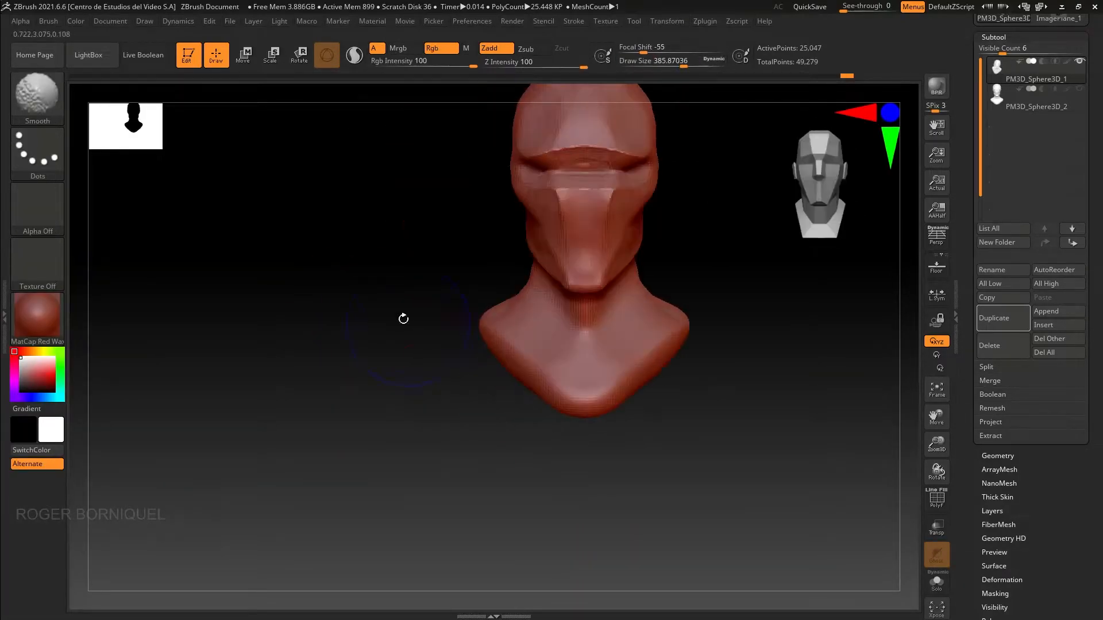
{"action": "key", "text": "space"}
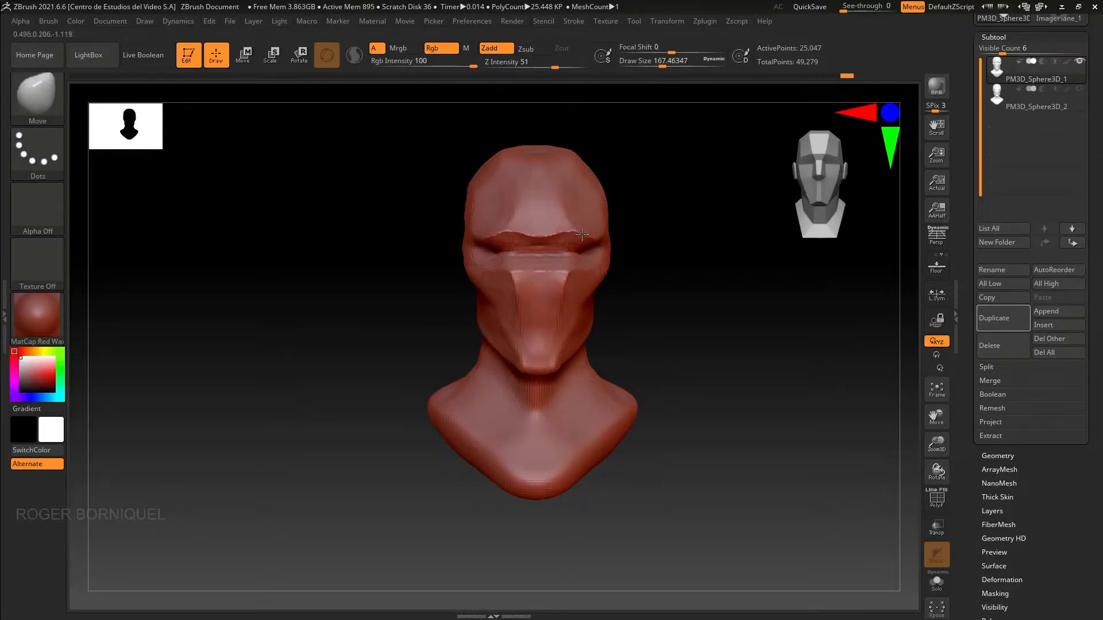
{"action": "mouse_move", "coordinate": [380, 287]}
{"action": "left_mouse_down"}
{"action": "mouse_move", "coordinate": [322, 290]}
{"action": "mouse_move", "coordinate": [390, 292]}
{"action": "mouse_move", "coordinate": [360, 292]}
{"action": "mouse_move", "coordinate": [453, 266]}
{"action": "mouse_move", "coordinate": [360, 316]}
{"action": "mouse_move", "coordinate": [345, 251]}
{"action": "mouse_move", "coordinate": [310, 312]}
{"action": "mouse_move", "coordinate": [360, 364]}
{"action": "left_mouse_up"}
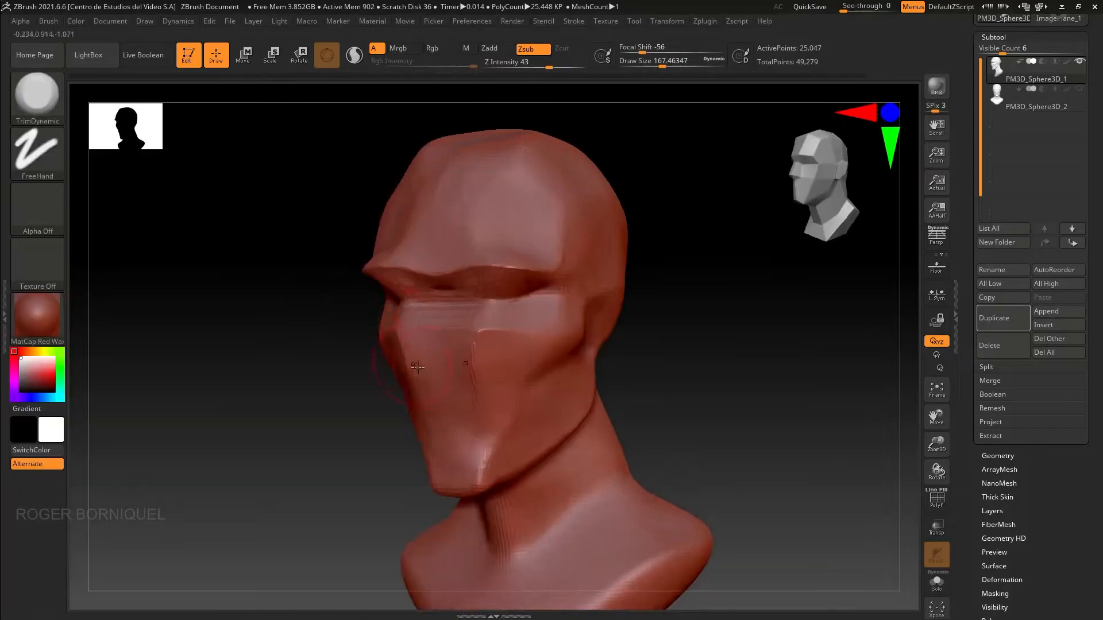
Capture the three-quarter view of the head as a screenshot and paste it into a new Photoshop document
{"action": "left_click_drag", "start_coordinate": [278, 212], "coordinate": [213, 345]}
{"action": "key", "text": "Print"}
{"action": "left_click_drag", "start_coordinate": [338, 114], "coordinate": [692, 517]}
{"action": "key", "text": "ctrl+c"}
{"action": "left_click", "coordinate": [296, 609]}
{"action": "key", "text": "ctrl+n"}
{"action": "key", "text": "Return"}
{"action": "key", "text": "ctrl+v"}
Sketch a block-shaped nose in black on a new layer over the pasted head
{"action": "key", "text": "ctrl+shift+alt+n"}
{"action": "key", "text": "bracketright"}
{"action": "left_click_drag", "start_coordinate": [404, 266], "coordinate": [400, 369]}
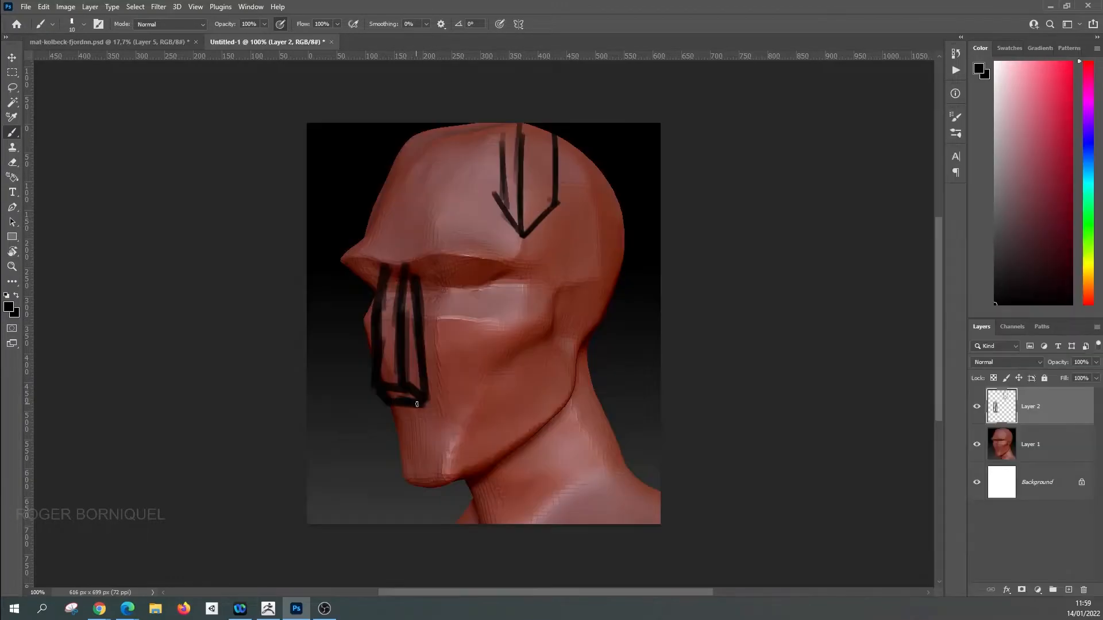
{"action": "left_click_drag", "start_coordinate": [450, 424], "coordinate": [452, 422]}
{"action": "mouse_move", "coordinate": [402, 233]}
{"action": "left_mouse_down"}
{"action": "mouse_move", "coordinate": [458, 302]}
{"action": "mouse_move", "coordinate": [435, 278]}
{"action": "mouse_move", "coordinate": [438, 361]}
{"action": "left_mouse_up"}
Switch back to ZBrush, frame the bust and adjust the face shape with an enlarged Move brush
{"action": "left_click", "coordinate": [268, 609]}
{"action": "key", "text": "b"}
{"action": "key", "text": "c"}
{"action": "key", "text": "b"}
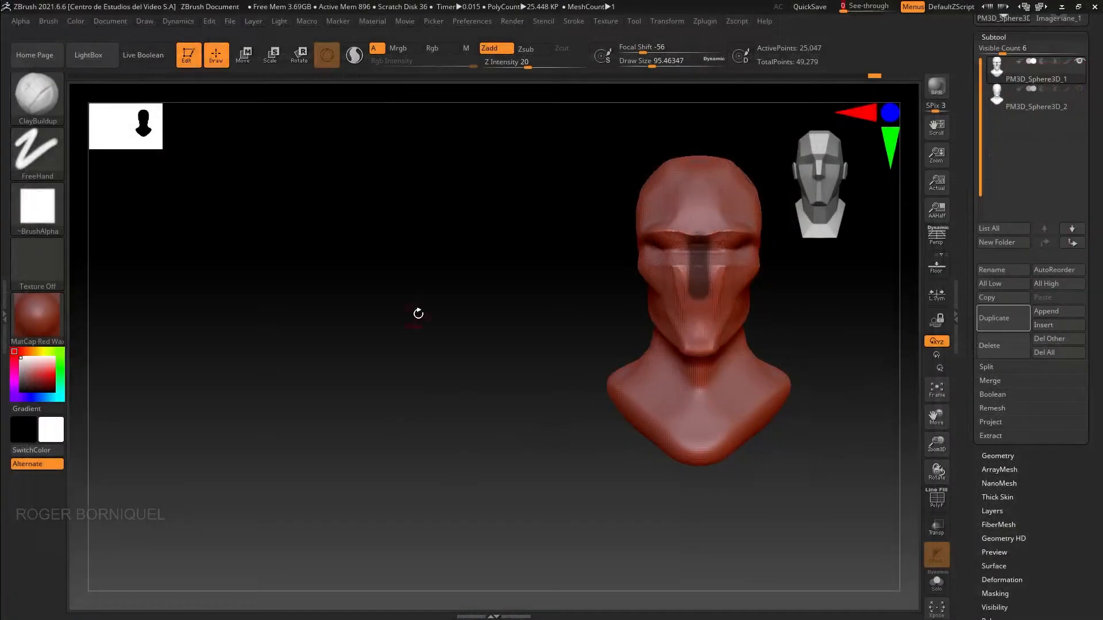
{"action": "key", "text": "f"}
{"action": "key", "text": "b"}
{"action": "key", "text": "m"}
{"action": "key", "text": "v"}
{"action": "left_click_drag", "start_coordinate": [419, 312], "coordinate": [286, 242]}
{"action": "key", "text": "bracketright"}
{"action": "key", "text": "bracketright"}
{"action": "key", "text": "bracketright"}
{"action": "key", "text": "bracketright"}
{"action": "key", "text": "bracketright"}
{"action": "key", "text": "bracketright"}
{"action": "key", "text": "bracketright"}
{"action": "key", "text": "bracketright"}
{"action": "left_click_drag", "start_coordinate": [556, 257], "coordinate": [534, 263]}
{"action": "mouse_move", "coordinate": [137, 227]}
{"action": "left_mouse_down"}
{"action": "mouse_move", "coordinate": [292, 217]}
{"action": "mouse_move", "coordinate": [166, 230]}
{"action": "left_mouse_up"}
Build up the nose bridge from between the brows down to the tip with ClayBuildup inside the unmasked strip
{"action": "right_click_drag", "start_coordinate": [281, 304], "coordinate": [281, 368], "text": "ctrl"}
{"action": "key", "text": "b"}
{"action": "key", "text": "c"}
{"action": "key", "text": "b"}
{"action": "left_click_drag", "start_coordinate": [497, 230], "coordinate": [497, 304]}
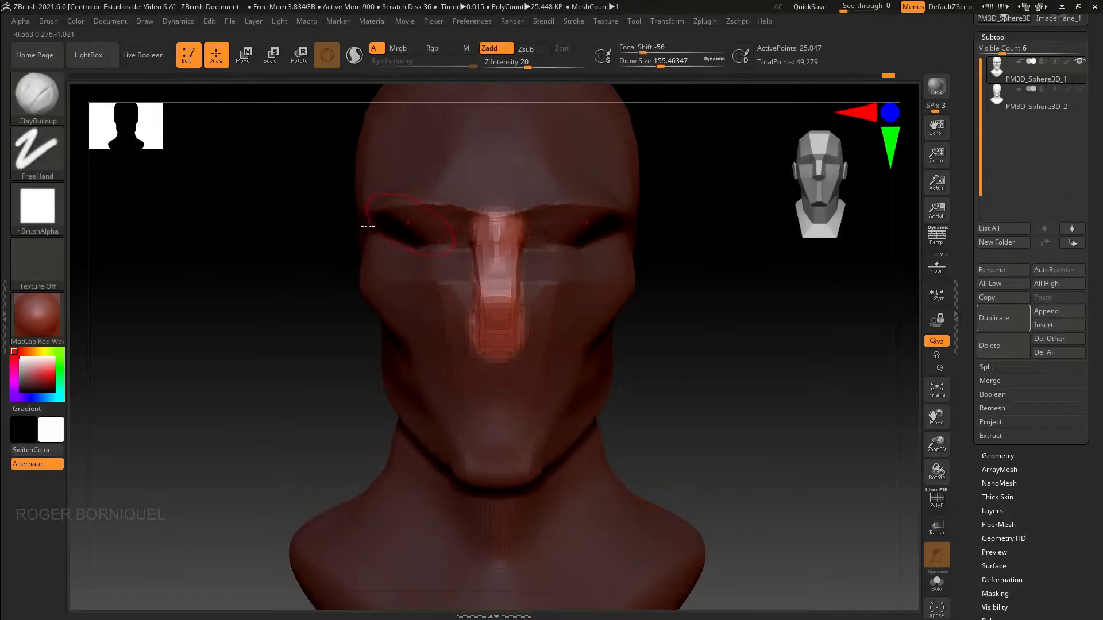
Adjust the masked nose strip's profile in side view with a resized Move brush, pulling the bridge and tip into shape
{"action": "left_click_drag", "start_coordinate": [287, 287], "coordinate": [138, 281]}
{"action": "left_click_drag", "start_coordinate": [402, 344], "coordinate": [362, 353]}
{"action": "key", "text": "b"}
{"action": "key", "text": "m"}
{"action": "key", "text": "v"}
{"action": "key", "text": "space"}
{"action": "left_click_drag", "start_coordinate": [489, 326], "coordinate": [480, 327]}
{"action": "left_click_drag", "start_coordinate": [486, 255], "coordinate": [471, 259]}
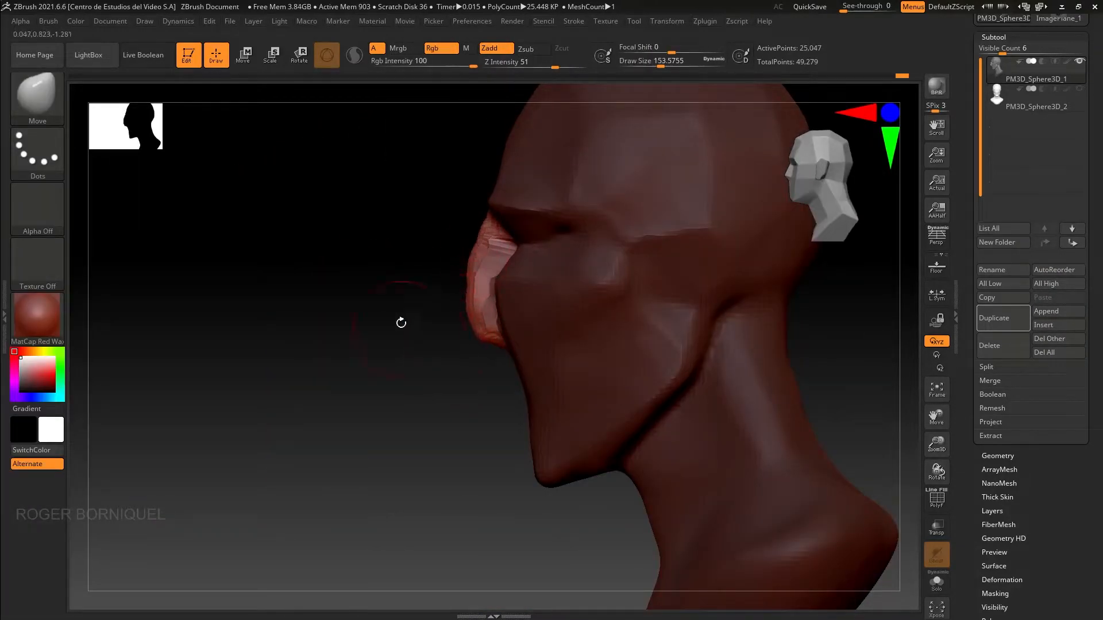
{"action": "left_click_drag", "start_coordinate": [409, 335], "coordinate": [552, 336]}
{"action": "right_click_drag", "start_coordinate": [287, 321], "coordinate": [287, 367], "text": "ctrl"}
{"action": "left_click_drag", "start_coordinate": [467, 340], "coordinate": [467, 327]}
{"action": "left_click_drag", "start_coordinate": [287, 339], "coordinate": [141, 337]}
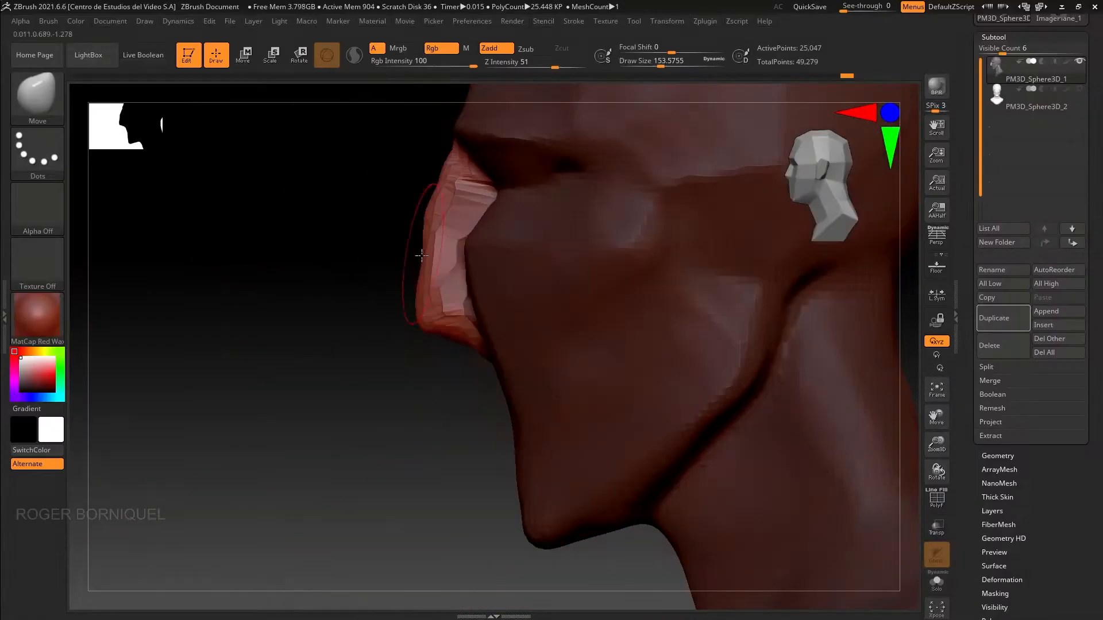
Clear the mask, remesh the bust with DynaMesh and flatten the nose planes with TrimDynamic
{"action": "left_click_drag", "start_coordinate": [241, 264], "coordinate": [288, 321], "text": "ctrl"}
{"action": "left_click_drag", "start_coordinate": [241, 264], "coordinate": [287, 322], "text": "ctrl"}
{"action": "left_click_drag", "start_coordinate": [218, 321], "coordinate": [414, 327]}
{"action": "left_click_drag", "start_coordinate": [276, 339], "coordinate": [165, 333]}
{"action": "right_click_drag", "start_coordinate": [165, 333], "coordinate": [173, 374], "text": "ctrl"}
{"action": "left_click_drag", "start_coordinate": [276, 362], "coordinate": [159, 294]}
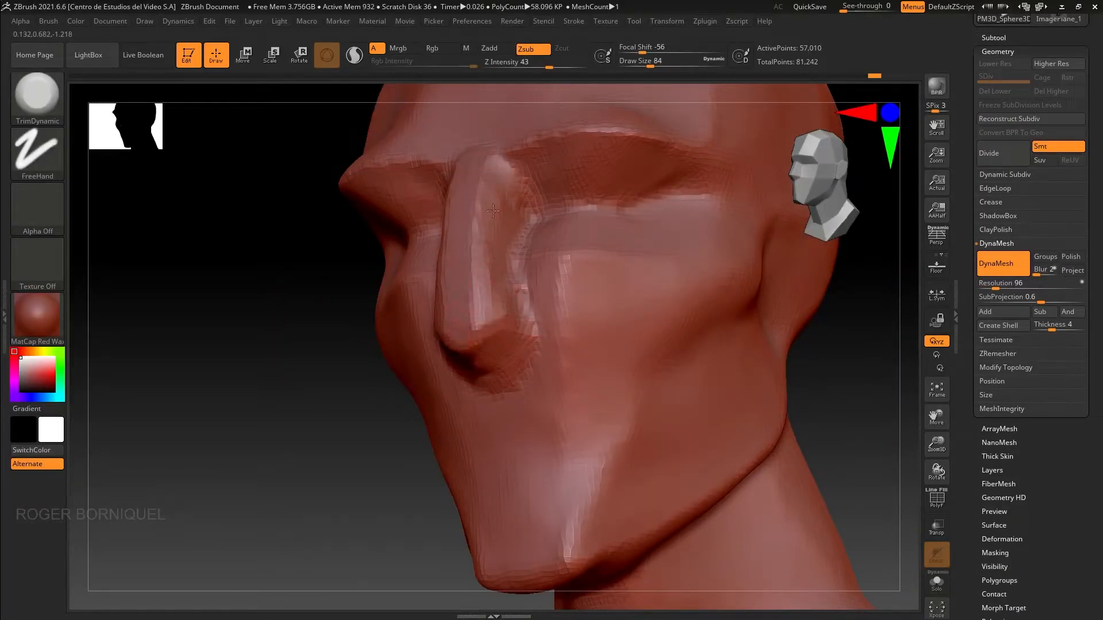
{"action": "left_click_drag", "start_coordinate": [190, 302], "coordinate": [367, 307]}
{"action": "left_click_drag", "start_coordinate": [405, 264], "coordinate": [399, 216]}
{"action": "left_click_drag", "start_coordinate": [229, 345], "coordinate": [190, 276]}
{"action": "mouse_move", "coordinate": [259, 270]}
{"action": "left_mouse_down"}
{"action": "mouse_move", "coordinate": [158, 281]}
{"action": "mouse_move", "coordinate": [242, 313]}
{"action": "left_mouse_up"}
Reshape the nose and the surrounding face contours with the Move brush
{"action": "key", "text": "b"}
{"action": "key", "text": "m"}
{"action": "key", "text": "v"}
{"action": "mouse_move", "coordinate": [238, 261]}
{"action": "left_mouse_down"}
{"action": "mouse_move", "coordinate": [167, 253]}
{"action": "mouse_move", "coordinate": [230, 258]}
{"action": "left_mouse_up"}
{"action": "left_click_drag", "start_coordinate": [547, 189], "coordinate": [566, 204]}
{"action": "left_click_drag", "start_coordinate": [241, 165], "coordinate": [190, 198]}
{"action": "left_click_drag", "start_coordinate": [597, 216], "coordinate": [566, 226]}
Carve the creases between the nose and the cheeks with DamStandard
{"action": "key", "text": "b"}
{"action": "key", "text": "d"}
{"action": "key", "text": "s"}
{"action": "left_click_drag", "start_coordinate": [350, 287], "coordinate": [371, 260]}
{"action": "left_click_drag", "start_coordinate": [519, 202], "coordinate": [575, 210]}
{"action": "mouse_move", "coordinate": [259, 201]}
{"action": "left_mouse_down"}
{"action": "mouse_move", "coordinate": [228, 231]}
{"action": "mouse_move", "coordinate": [217, 325]}
{"action": "mouse_move", "coordinate": [242, 241]}
{"action": "left_mouse_up"}
Flatten the cheek planes beside the nose with TrimDynamic
{"action": "key", "text": "b"}
{"action": "key", "text": "t"}
{"action": "key", "text": "d"}
{"action": "mouse_move", "coordinate": [413, 278]}
{"action": "left_mouse_down"}
{"action": "mouse_move", "coordinate": [476, 265]}
{"action": "mouse_move", "coordinate": [455, 436]}
{"action": "mouse_move", "coordinate": [381, 422]}
{"action": "left_mouse_up"}
{"action": "left_click_drag", "start_coordinate": [218, 368], "coordinate": [133, 381]}
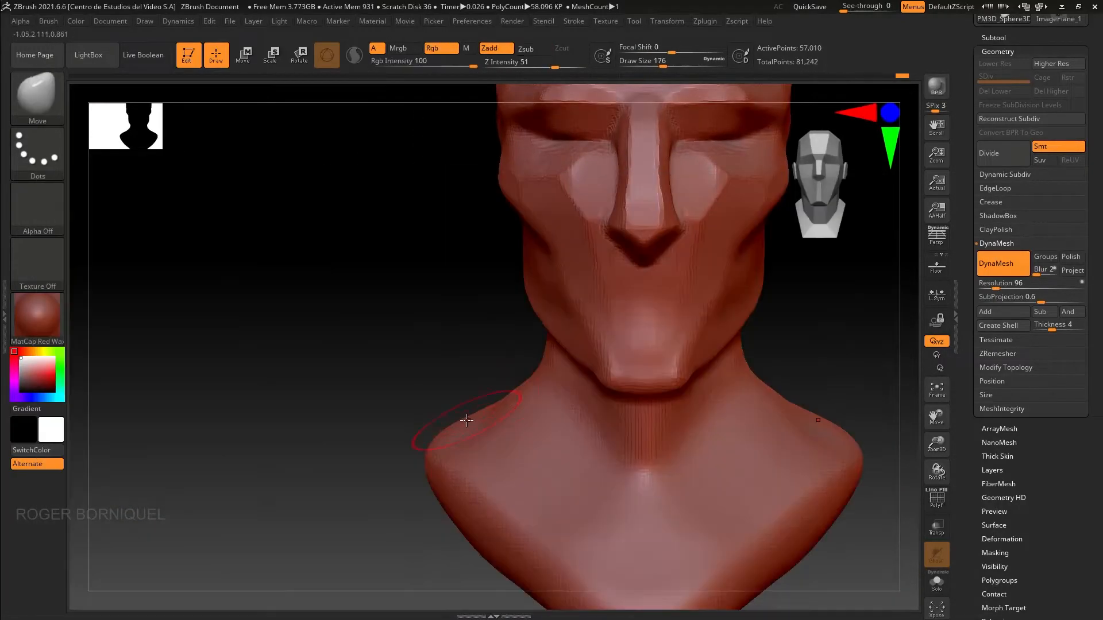
Adjust the shoulder line with the Move brush and carve the collarbones at the base of the neck with DamStandard
{"action": "left_click_drag", "start_coordinate": [466, 420], "coordinate": [462, 412]}
{"action": "key", "text": "b"}
{"action": "key", "text": "d"}
{"action": "key", "text": "s"}
{"action": "mouse_move", "coordinate": [639, 472]}
{"action": "left_mouse_down"}
{"action": "mouse_move", "coordinate": [576, 452]}
{"action": "mouse_move", "coordinate": [495, 458]}
{"action": "left_mouse_up"}
{"action": "left_click_drag", "start_coordinate": [620, 468], "coordinate": [535, 416], "text": "shift"}
{"action": "left_click_drag", "start_coordinate": [321, 367], "coordinate": [287, 321], "text": "alt"}
{"action": "mouse_move", "coordinate": [287, 322]}
{"action": "left_mouse_down"}
{"action": "mouse_move", "coordinate": [274, 320]}
{"action": "mouse_move", "coordinate": [320, 322]}
{"action": "mouse_move", "coordinate": [274, 323]}
{"action": "left_mouse_up"}
{"action": "left_click_drag", "start_coordinate": [274, 322], "coordinate": [241, 368], "text": "alt"}
{"action": "key", "text": "b"}
{"action": "key", "text": "t"}
{"action": "key", "text": "d"}
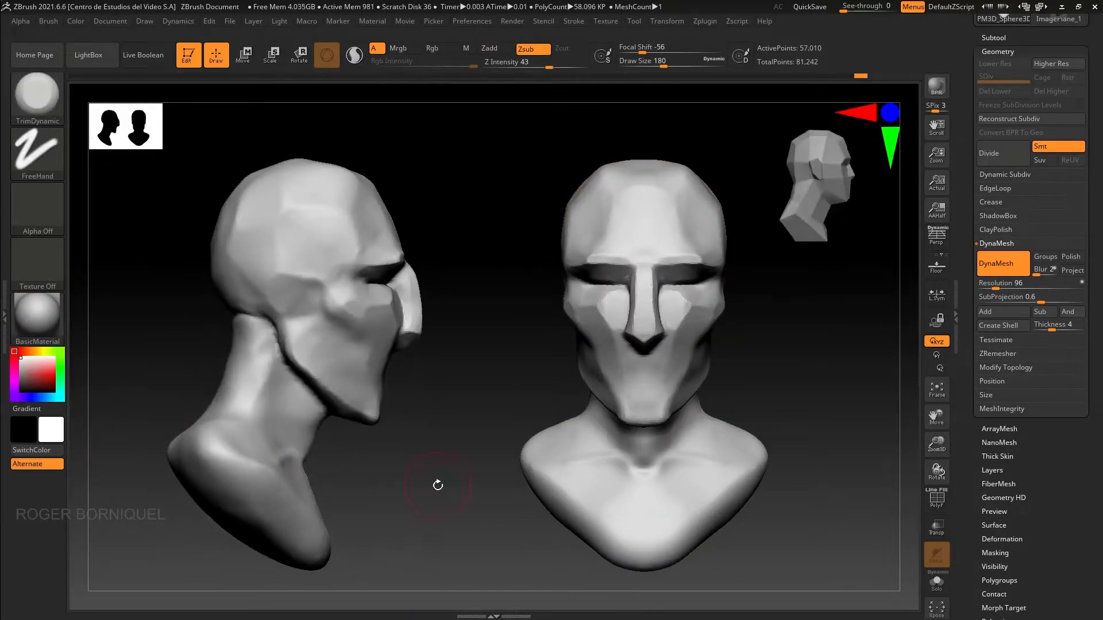
Export the document image with the profile and front views of the bust, and open the file explorer
{"action": "left_click", "coordinate": [110, 20]}
{"action": "left_click", "coordinate": [193, 98]}
{"action": "key", "text": "Return"}
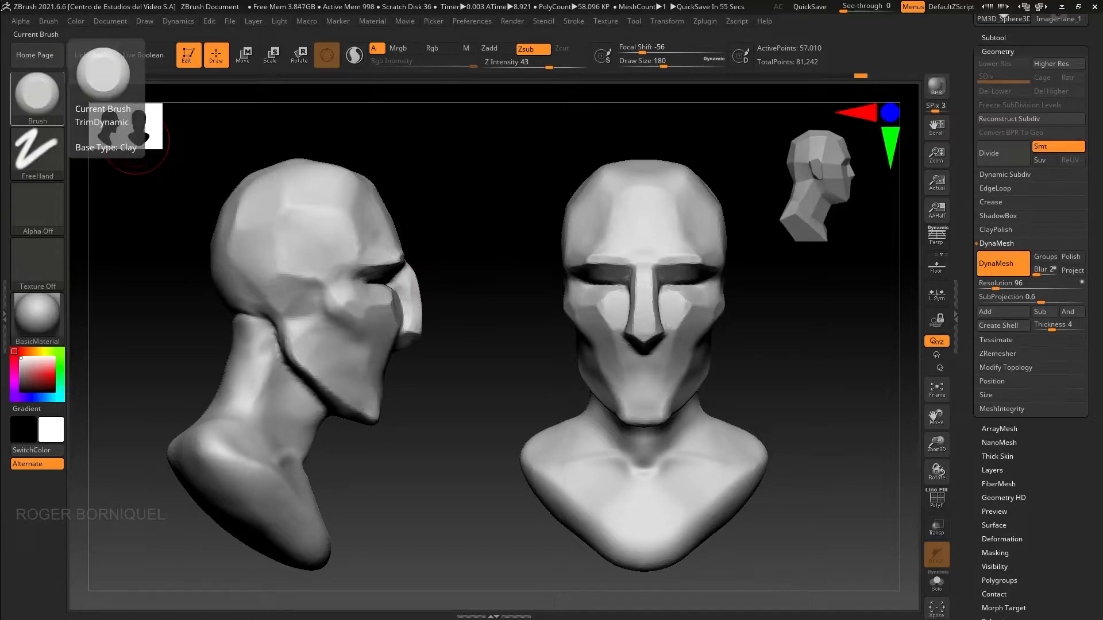
{"action": "key", "text": "super+e"}
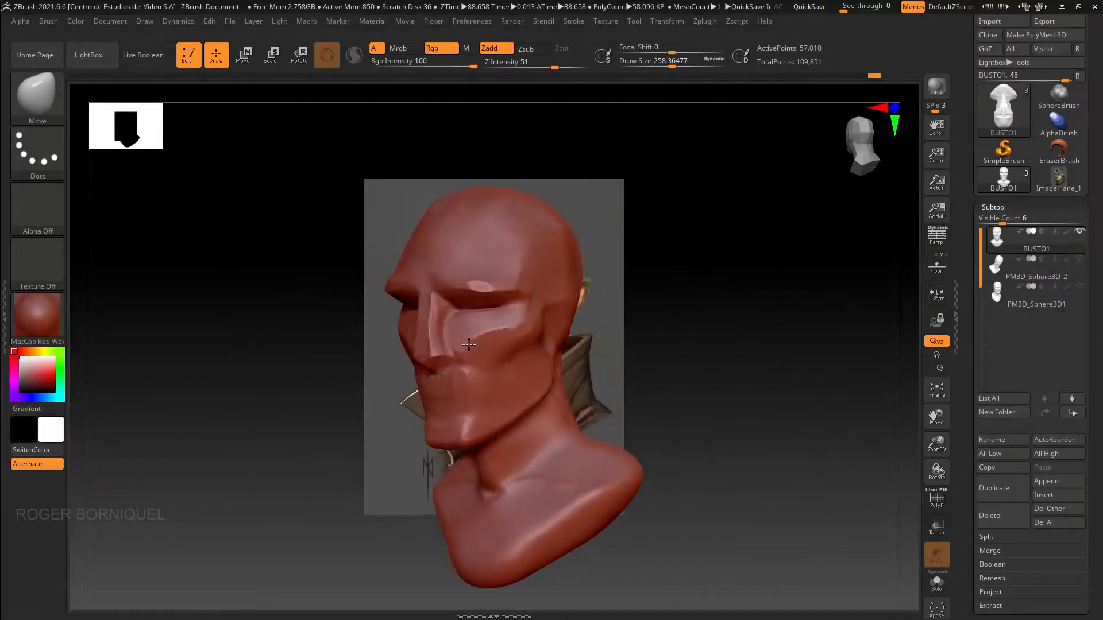
Reduce the brush size and mark the ear outline on the side of BUSTO1's head
{"action": "mouse_move", "coordinate": [362, 291]}
{"action": "left_mouse_down"}
{"action": "mouse_move", "coordinate": [331, 300]}
{"action": "mouse_move", "coordinate": [396, 307]}
{"action": "left_mouse_up"}
{"action": "key", "text": "space"}
{"action": "left_click_drag", "start_coordinate": [221, 178], "coordinate": [227, 178]}
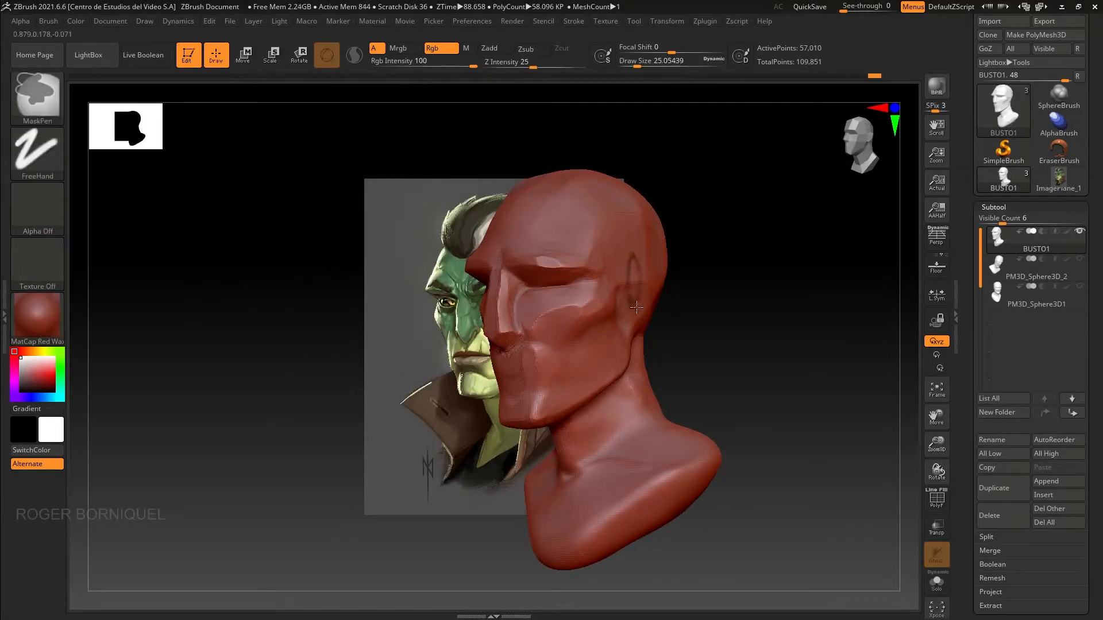
{"action": "mouse_move", "coordinate": [331, 282]}
{"action": "left_mouse_down", "text": "shift"}
{"action": "mouse_move", "coordinate": [313, 281]}
{"action": "mouse_move", "coordinate": [410, 284]}
{"action": "left_mouse_up", "text": "shift"}
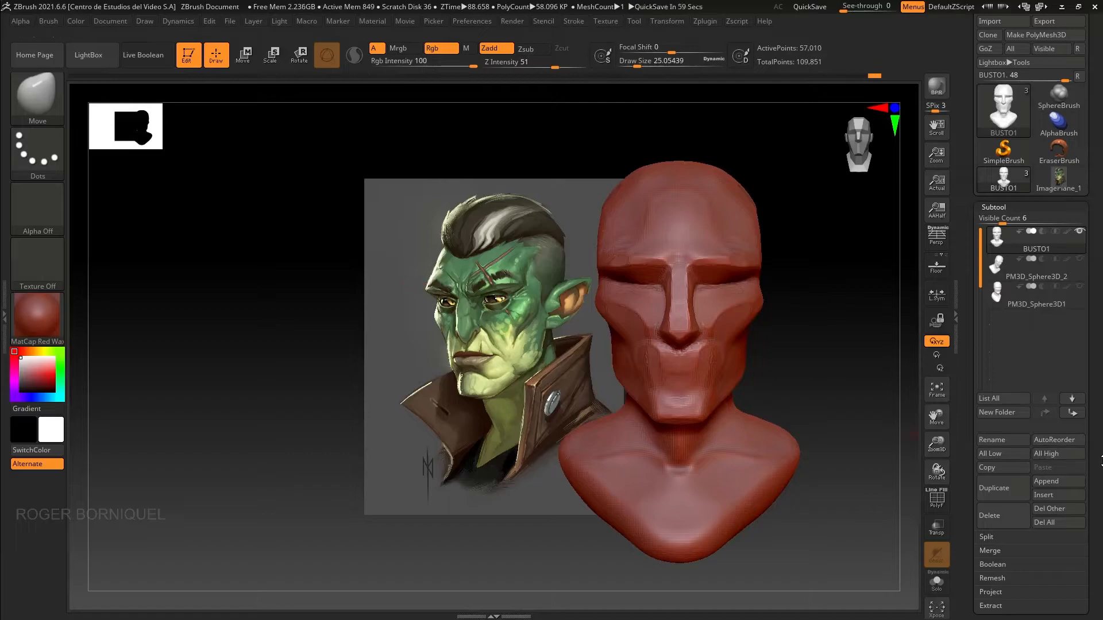
Append a cylinder as a new subtool and make it the active subtool
{"action": "scroll", "coordinate": [1063, 414], "scroll_direction": "down", "scroll_amount": 3}
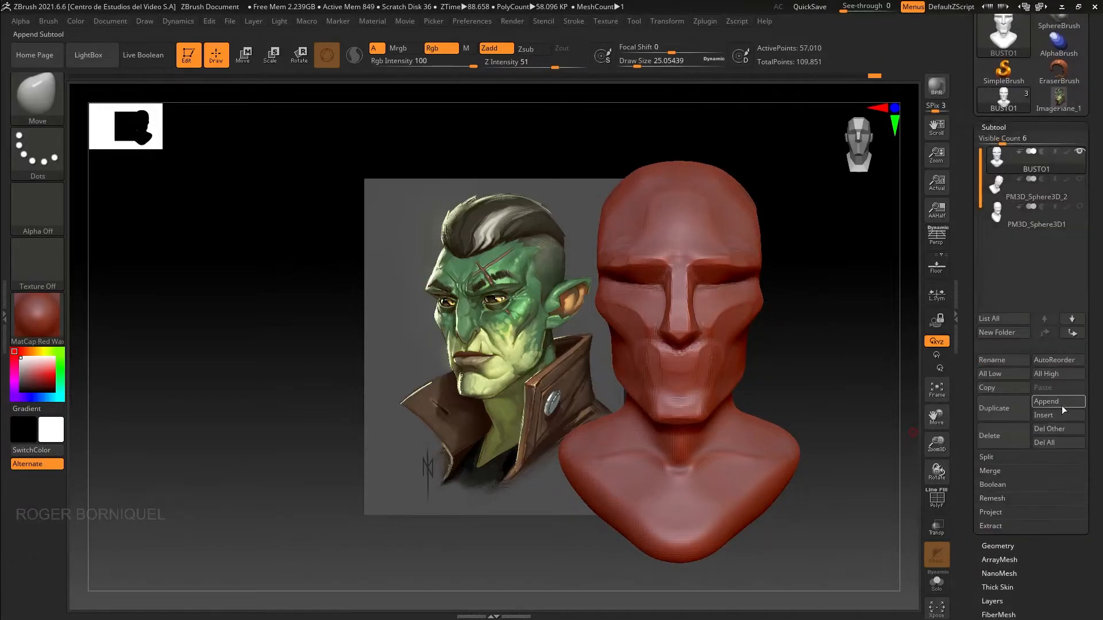
{"action": "left_click", "coordinate": [1057, 402]}
{"action": "left_click", "coordinate": [1060, 402]}
{"action": "left_click", "coordinate": [660, 429]}
{"action": "left_click", "coordinate": [649, 230], "text": "alt"}
Move and size the cylinder with the gizmo so that it sits beside the head
{"action": "left_click_drag", "start_coordinate": [361, 285], "coordinate": [305, 266], "text": "alt"}
{"action": "key", "text": "w"}
{"action": "left_click_drag", "start_coordinate": [586, 274], "coordinate": [781, 259]}
{"action": "key", "text": "q"}
{"action": "mouse_move", "coordinate": [321, 298]}
{"action": "left_mouse_down"}
{"action": "mouse_move", "coordinate": [224, 290]}
{"action": "mouse_move", "coordinate": [322, 296]}
{"action": "left_mouse_up"}
{"action": "key", "text": "w"}
{"action": "left_click_drag", "start_coordinate": [742, 252], "coordinate": [737, 276]}
{"action": "key", "text": "q"}
{"action": "mouse_move", "coordinate": [345, 253]}
{"action": "left_mouse_down"}
{"action": "mouse_move", "coordinate": [318, 329]}
{"action": "mouse_move", "coordinate": [320, 261]}
{"action": "left_mouse_up"}
Place the flattened cylinder over the ear area and tilt it to the ear's angle in profile view
{"action": "key", "text": "w"}
{"action": "left_click_drag", "start_coordinate": [627, 271], "coordinate": [591, 271]}
{"action": "left_click_drag", "start_coordinate": [322, 270], "coordinate": [247, 270]}
{"action": "left_click_drag", "start_coordinate": [639, 270], "coordinate": [687, 271]}
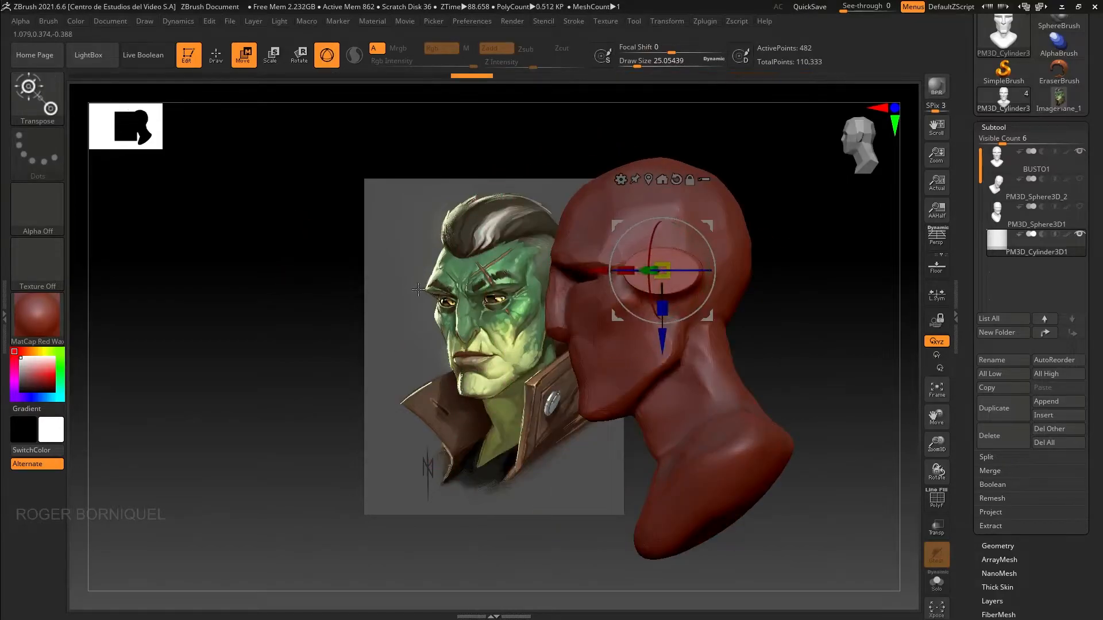
{"action": "left_click_drag", "start_coordinate": [428, 288], "coordinate": [350, 282], "text": "shift"}
{"action": "left_click_drag", "start_coordinate": [597, 269], "coordinate": [622, 269]}
{"action": "left_click_drag", "start_coordinate": [453, 247], "coordinate": [270, 241], "text": "shift"}
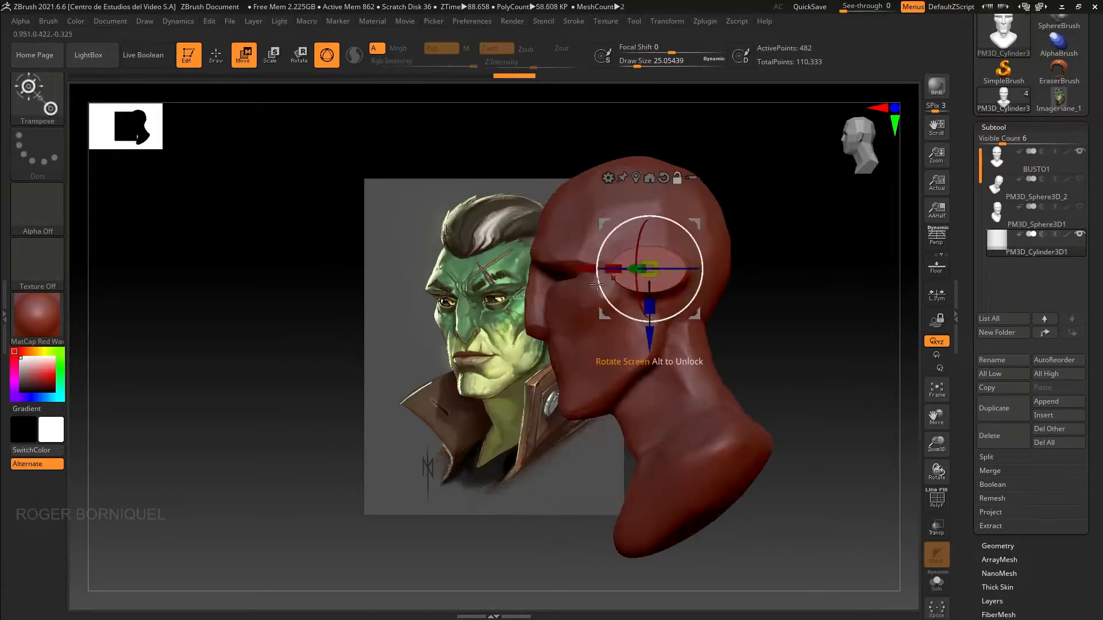
{"action": "left_click_drag", "start_coordinate": [337, 247], "coordinate": [332, 246]}
{"action": "mouse_move", "coordinate": [631, 307]}
{"action": "left_mouse_down"}
{"action": "mouse_move", "coordinate": [641, 299]}
{"action": "mouse_move", "coordinate": [609, 329]}
{"action": "left_mouse_up"}
Shift the ear disc against the head in three-quarter view, with the bust moved beside the character reference
{"action": "key", "text": "q"}
{"action": "mouse_move", "coordinate": [247, 252]}
{"action": "left_mouse_down"}
{"action": "mouse_move", "coordinate": [340, 251]}
{"action": "mouse_move", "coordinate": [316, 252]}
{"action": "left_mouse_up"}
{"action": "left_click_drag", "start_coordinate": [372, 325], "coordinate": [162, 356], "text": "alt"}
{"action": "mouse_move", "coordinate": [253, 382]}
{"action": "left_mouse_down", "text": "alt"}
{"action": "mouse_move", "coordinate": [171, 366]}
{"action": "mouse_move", "coordinate": [196, 362]}
{"action": "left_mouse_up", "text": "alt"}
{"action": "key", "text": "w"}
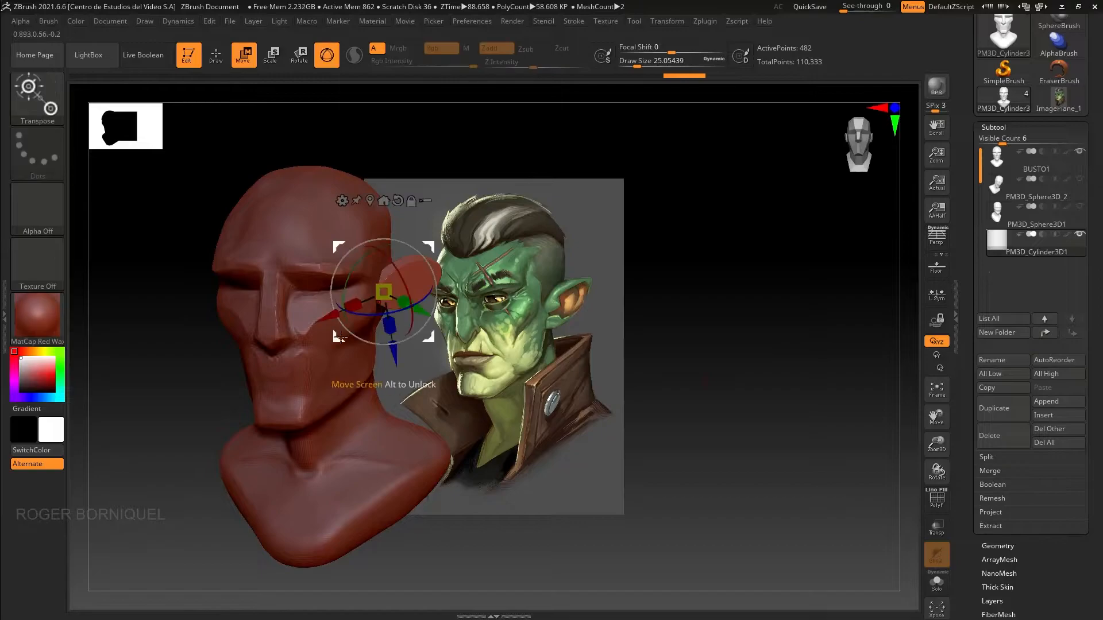
{"action": "left_click_drag", "start_coordinate": [542, 529], "coordinate": [465, 531]}
{"action": "left_click_drag", "start_coordinate": [428, 338], "coordinate": [436, 338]}
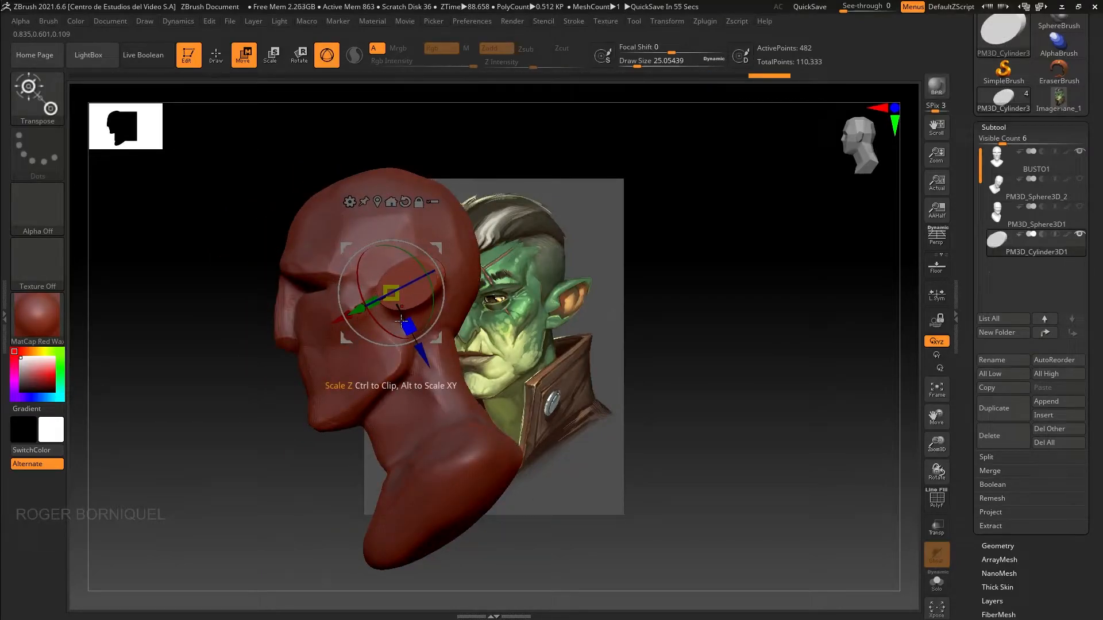
Refine the ear disc's placement and proportions with the gizmo from several angles
{"action": "left_click_drag", "start_coordinate": [660, 424], "coordinate": [741, 424]}
{"action": "left_click_drag", "start_coordinate": [439, 340], "coordinate": [436, 340]}
{"action": "left_click_drag", "start_coordinate": [729, 424], "coordinate": [569, 424]}
{"action": "left_click_drag", "start_coordinate": [647, 402], "coordinate": [647, 454], "text": "alt"}
{"action": "left_click_drag", "start_coordinate": [362, 299], "coordinate": [359, 300]}
{"action": "left_click_drag", "start_coordinate": [216, 285], "coordinate": [311, 287]}
Convert the ear disc to a DynaMesh at resolution 256
{"action": "left_click", "coordinate": [997, 545]}
{"action": "type", "text": "256"}
{"action": "key", "text": "Return"}
{"action": "left_click", "coordinate": [993, 354]}
{"action": "mouse_move", "coordinate": [764, 338]}
{"action": "left_mouse_down"}
{"action": "mouse_move", "coordinate": [849, 337]}
{"action": "mouse_move", "coordinate": [754, 381]}
{"action": "mouse_move", "coordinate": [730, 368]}
{"action": "left_mouse_up"}
Stretch the ear disc upward and outward into an elongated ear shape with an enlarged Move brush
{"action": "key", "text": "q"}
{"action": "key", "text": "b"}
{"action": "key", "text": "m"}
{"action": "key", "text": "v"}
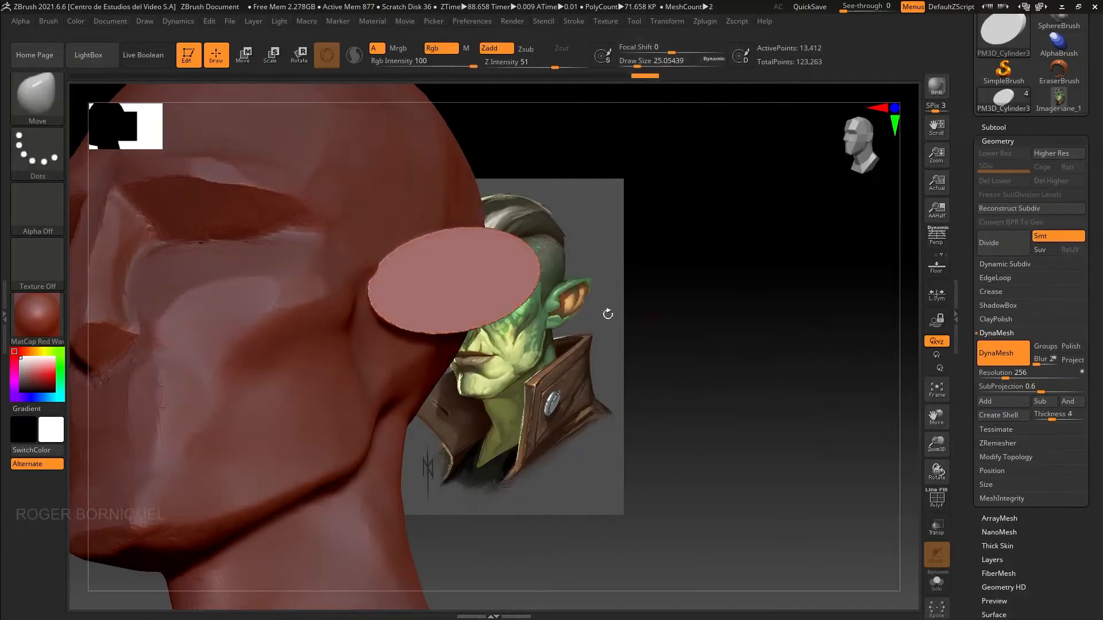
{"action": "key", "text": "]"}
{"action": "key", "text": "]"}
{"action": "key", "text": "]"}
{"action": "left_click_drag", "start_coordinate": [384, 255], "coordinate": [382, 278]}
{"action": "left_click_drag", "start_coordinate": [588, 436], "coordinate": [242, 253], "text": "shift"}
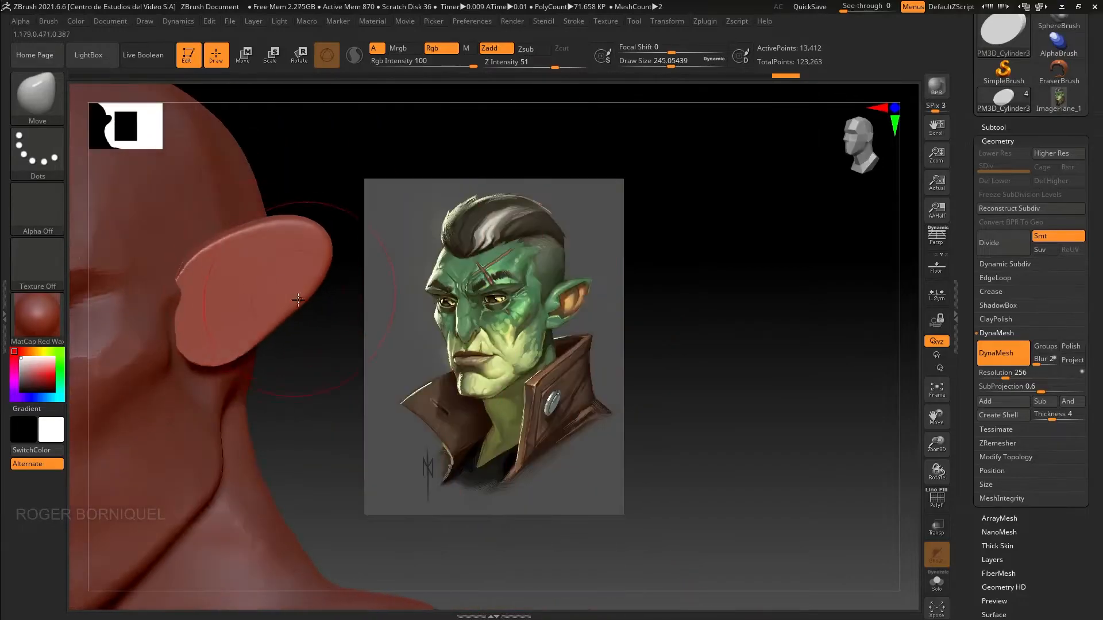
{"action": "left_click_drag", "start_coordinate": [274, 216], "coordinate": [649, 379]}
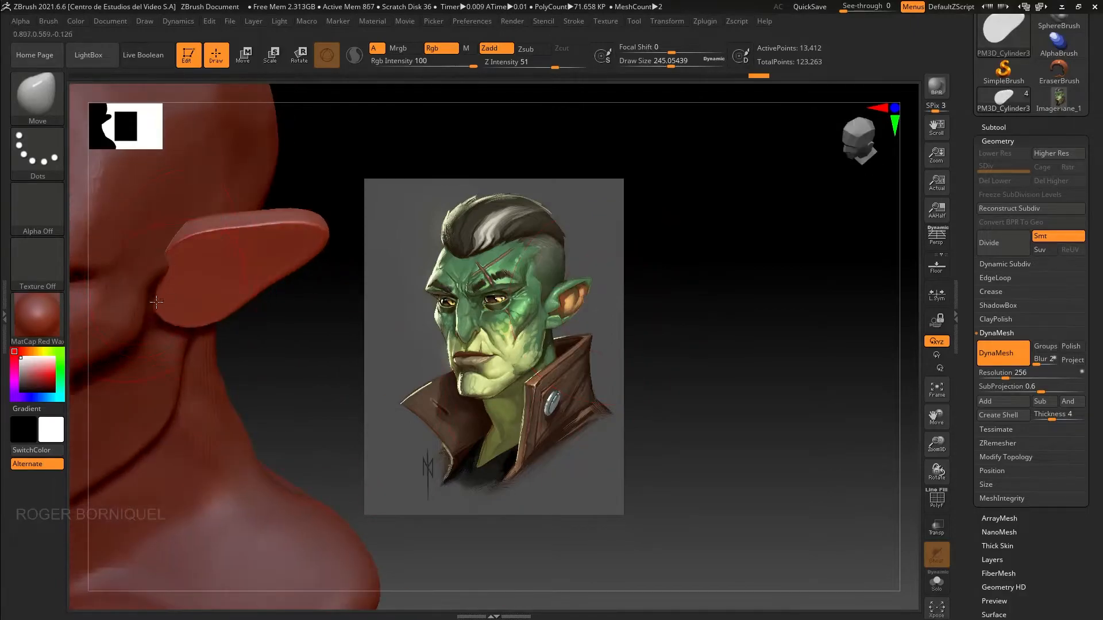
Pull the ear's upper end into a pointed tip with the Move brush at draw size 121
{"action": "mouse_move", "coordinate": [470, 472]}
{"action": "left_mouse_down"}
{"action": "mouse_move", "coordinate": [560, 341]}
{"action": "mouse_move", "coordinate": [367, 285]}
{"action": "mouse_move", "coordinate": [393, 230]}
{"action": "mouse_move", "coordinate": [381, 214]}
{"action": "left_mouse_up"}
{"action": "left_click_drag", "start_coordinate": [671, 66], "coordinate": [656, 67]}
{"action": "left_click_drag", "start_coordinate": [423, 178], "coordinate": [434, 163]}
{"action": "right_click_drag", "start_coordinate": [448, 437], "coordinate": [442, 368], "text": "ctrl"}
{"action": "left_click_drag", "start_coordinate": [442, 367], "coordinate": [488, 386]}
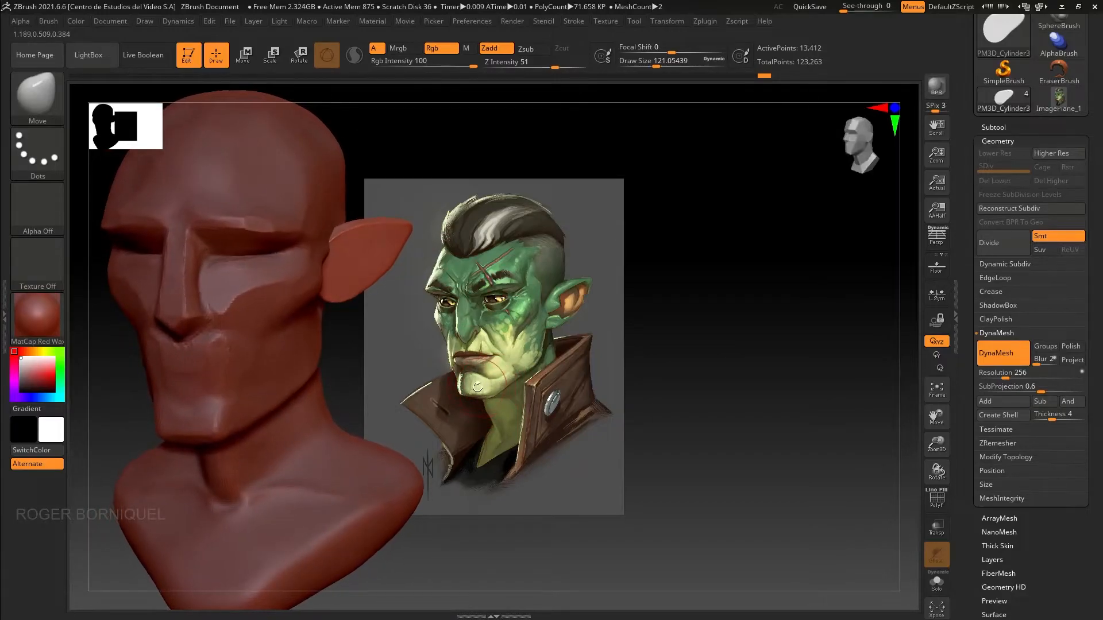
Reposition the pointed ear against the head with the gizmo and return to Draw mode
{"action": "key", "text": "w"}
{"action": "left_click_drag", "start_coordinate": [290, 307], "coordinate": [290, 315]}
{"action": "left_click_drag", "start_coordinate": [566, 424], "coordinate": [535, 429]}
{"action": "right_click_drag", "start_coordinate": [535, 429], "coordinate": [533, 460], "text": "ctrl"}
{"action": "key", "text": "q"}
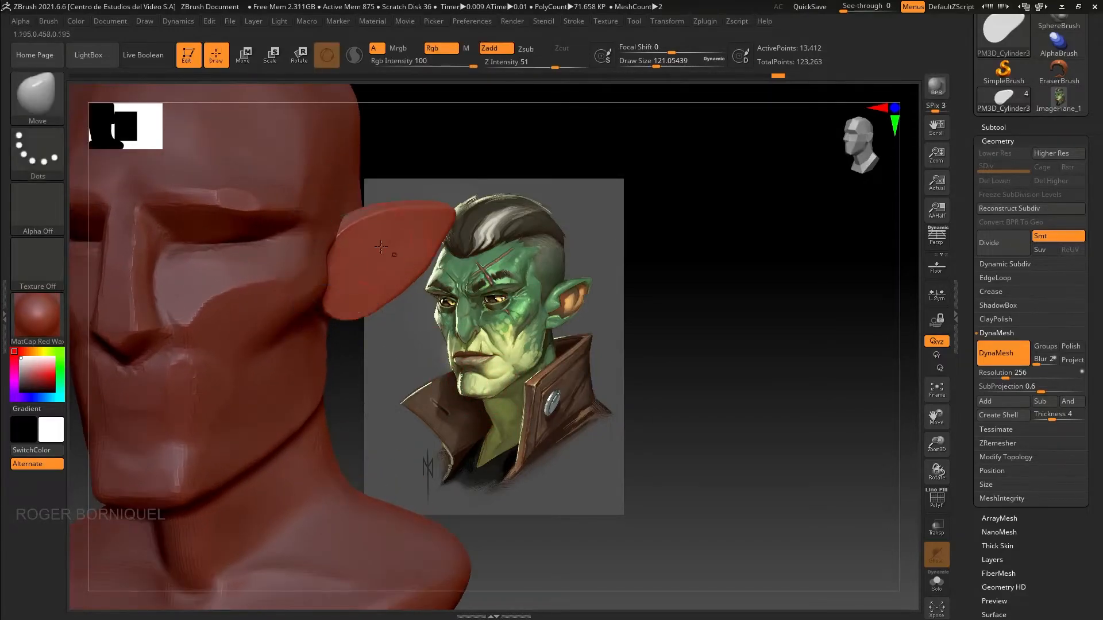
Trim the upper and lower edges of the ear with a smaller TrimDynamic brush
{"action": "mouse_move", "coordinate": [494, 273]}
{"action": "left_mouse_down"}
{"action": "mouse_move", "coordinate": [532, 304]}
{"action": "mouse_move", "coordinate": [504, 375]}
{"action": "left_mouse_up"}
{"action": "key", "text": "b"}
{"action": "key", "text": "t"}
{"action": "key", "text": "d"}
{"action": "left_click_drag", "start_coordinate": [656, 66], "coordinate": [652, 67]}
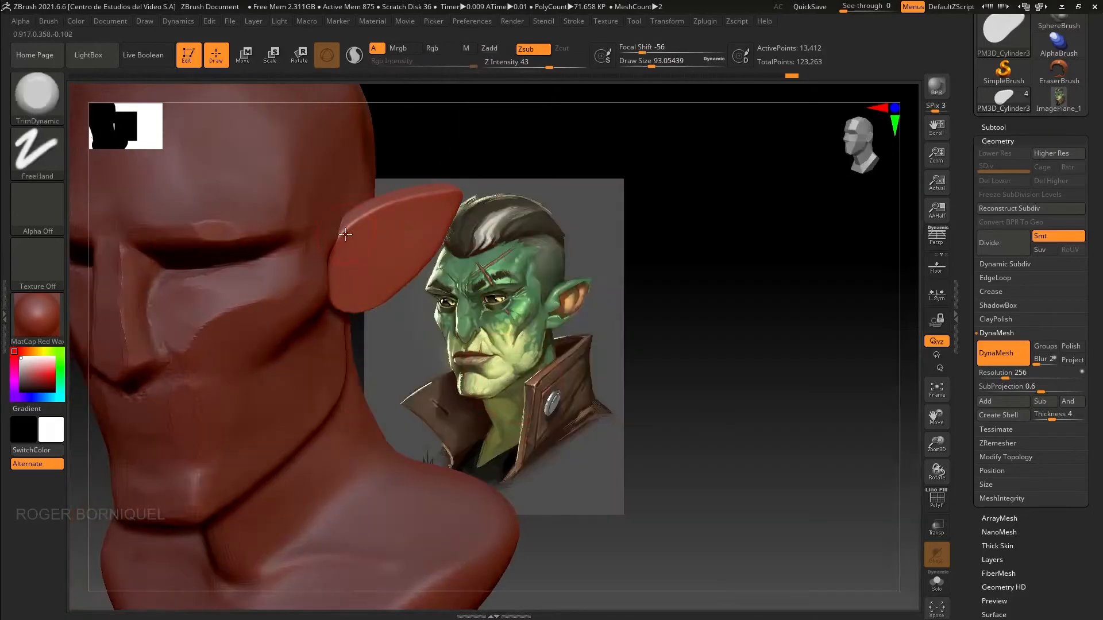
{"action": "left_click_drag", "start_coordinate": [346, 232], "coordinate": [428, 197]}
{"action": "left_click_drag", "start_coordinate": [563, 144], "coordinate": [471, 150]}
{"action": "left_click_drag", "start_coordinate": [384, 314], "coordinate": [457, 223]}
{"action": "mouse_move", "coordinate": [534, 143]}
{"action": "left_mouse_down"}
{"action": "mouse_move", "coordinate": [371, 155]}
{"action": "mouse_move", "coordinate": [347, 209]}
{"action": "left_mouse_up"}
Try building up the ear's surface with ClayBuildup
{"action": "left_click", "coordinate": [936, 585]}
{"action": "key", "text": "b"}
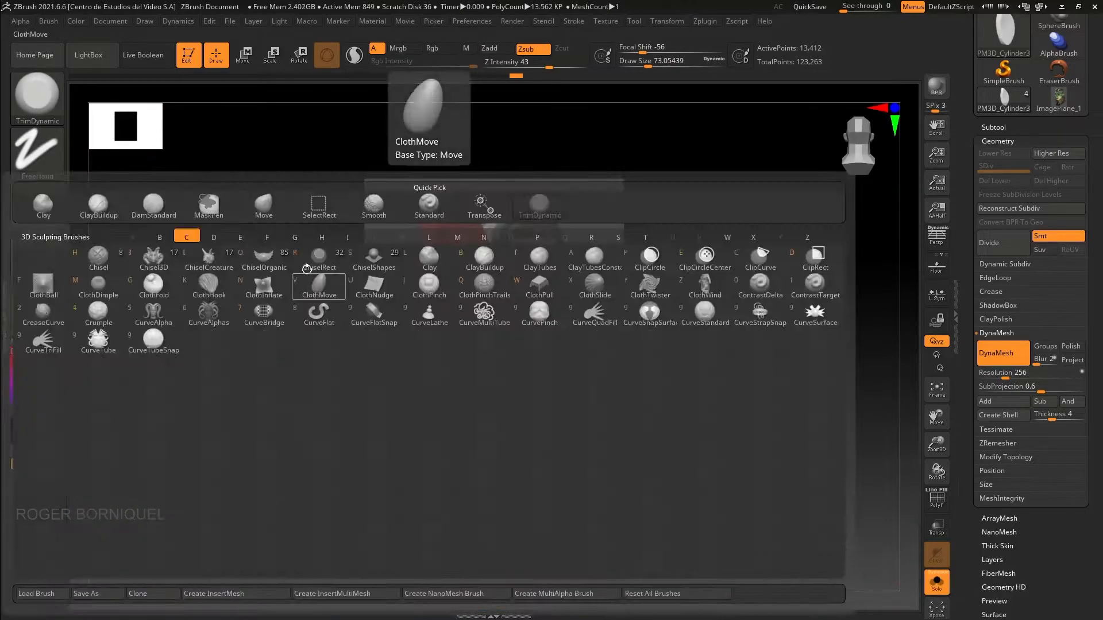
{"action": "key", "text": "c"}
{"action": "key", "text": "b"}
{"action": "left_click", "coordinate": [932, 592]}
{"action": "left_click", "coordinate": [933, 590]}
{"action": "left_click_drag", "start_coordinate": [403, 220], "coordinate": [308, 217]}
{"action": "key", "text": "ctrl+z"}
{"action": "key", "text": "ctrl+z"}
{"action": "key", "text": "ctrl+z"}
{"action": "key", "text": "ctrl+z"}
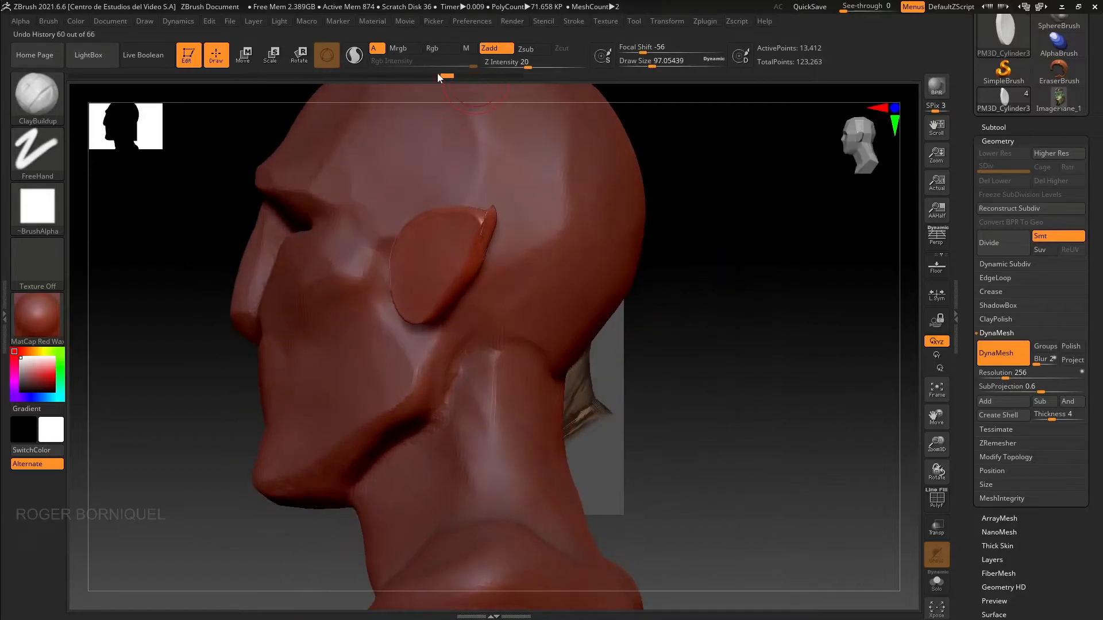
Isolate the ear in Solo mode and work its back surface with ClayBuildup
{"action": "left_click_drag", "start_coordinate": [212, 195], "coordinate": [270, 200]}
{"action": "key", "text": "w"}
{"action": "left_click_drag", "start_coordinate": [374, 313], "coordinate": [197, 223]}
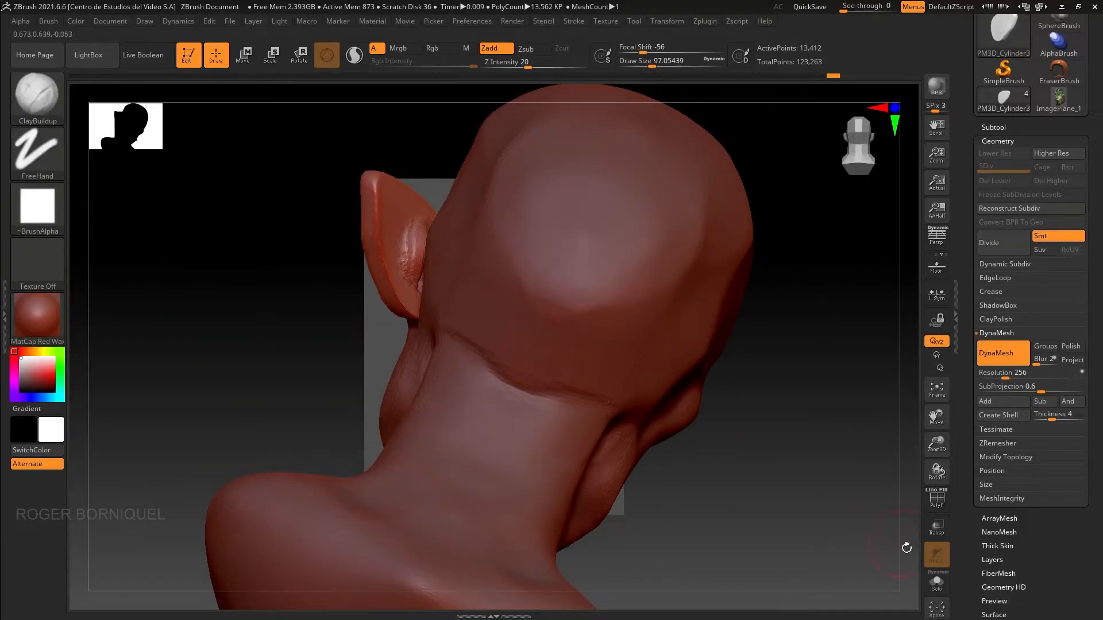
{"action": "left_click", "coordinate": [937, 583]}
{"action": "mouse_move", "coordinate": [230, 212]}
{"action": "left_mouse_down"}
{"action": "mouse_move", "coordinate": [347, 219]}
{"action": "mouse_move", "coordinate": [195, 217]}
{"action": "left_mouse_up"}
{"action": "key", "text": "ctrl+z"}
{"action": "left_click_drag", "start_coordinate": [351, 199], "coordinate": [432, 275]}
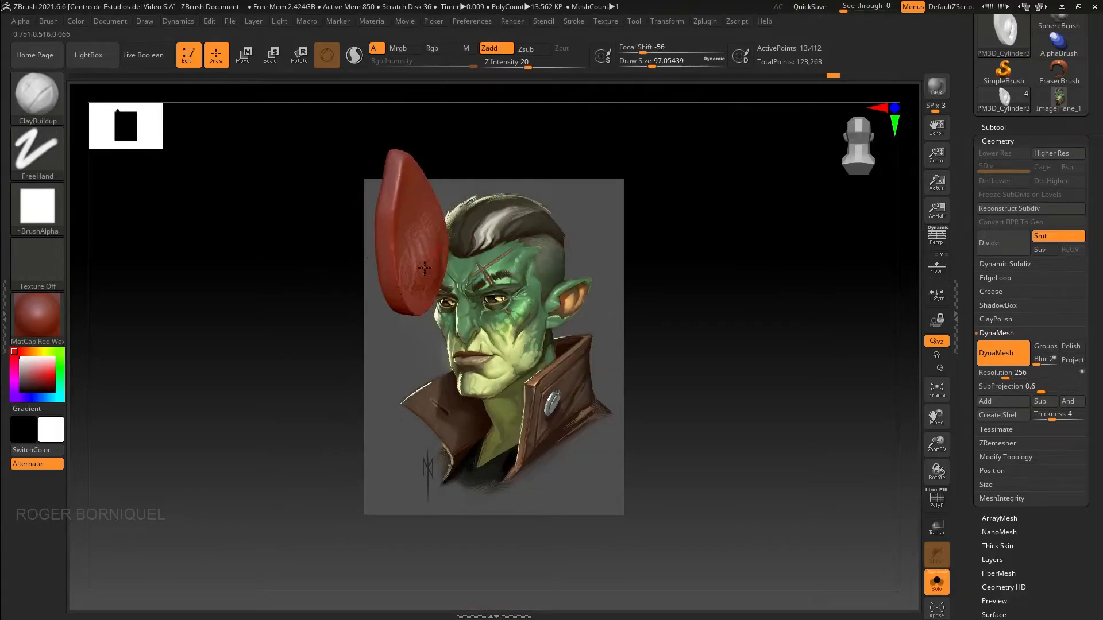
Try larger ClayBuildup strokes on the back of the ear and undo them
{"action": "mouse_move", "coordinate": [342, 228]}
{"action": "left_mouse_down"}
{"action": "mouse_move", "coordinate": [276, 201]}
{"action": "mouse_move", "coordinate": [339, 198]}
{"action": "left_mouse_up"}
{"action": "key", "text": "space"}
{"action": "left_click_drag", "start_coordinate": [422, 256], "coordinate": [435, 256]}
{"action": "key", "text": "ctrl+z"}
{"action": "key", "text": "ctrl+z"}
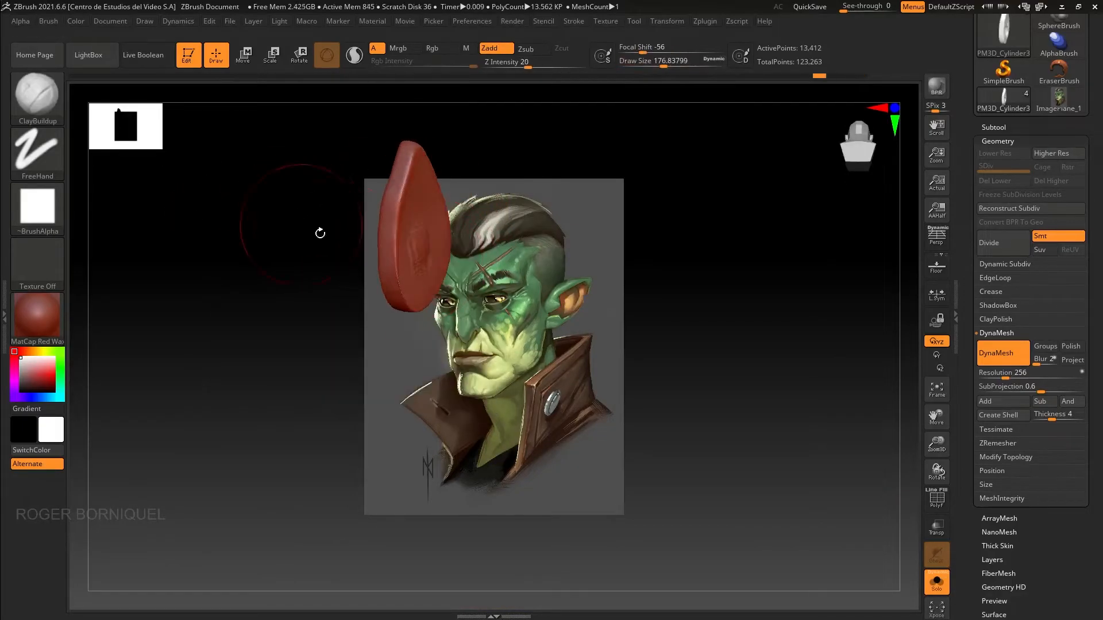
{"action": "left_click_drag", "start_coordinate": [290, 187], "coordinate": [273, 231]}
{"action": "key", "text": "ctrl+z"}
{"action": "key", "text": "ctrl+z"}
Turn on BackfaceMask in the ClayBuildup brush's auto masking settings
{"action": "left_click", "coordinate": [56, 24]}
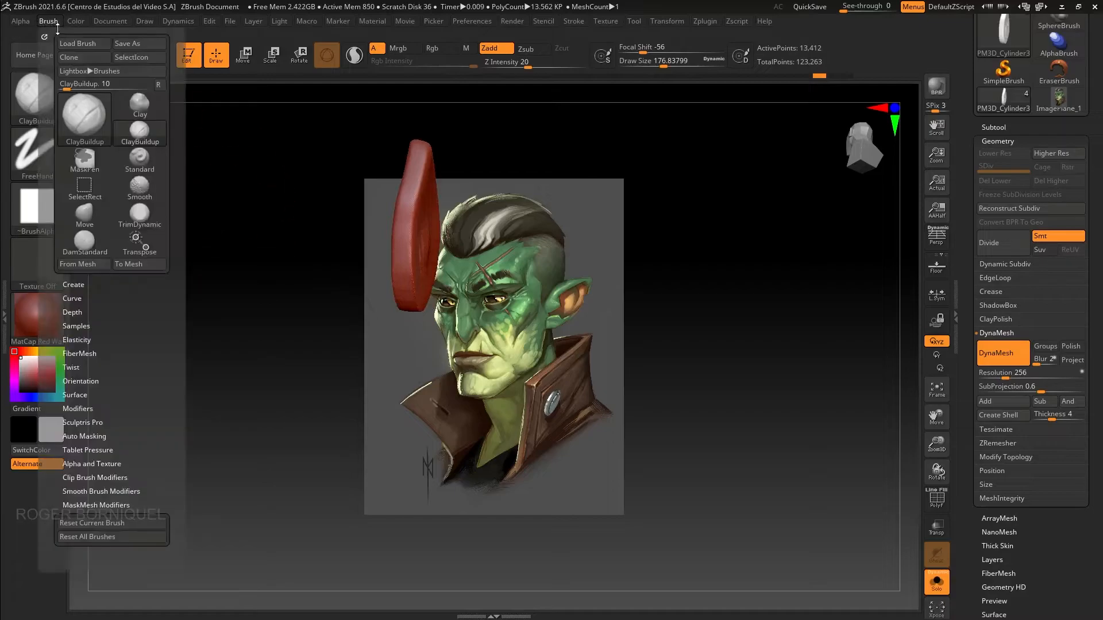
{"action": "left_click_drag", "start_coordinate": [166, 383], "coordinate": [165, 208]}
{"action": "left_click", "coordinate": [88, 261]}
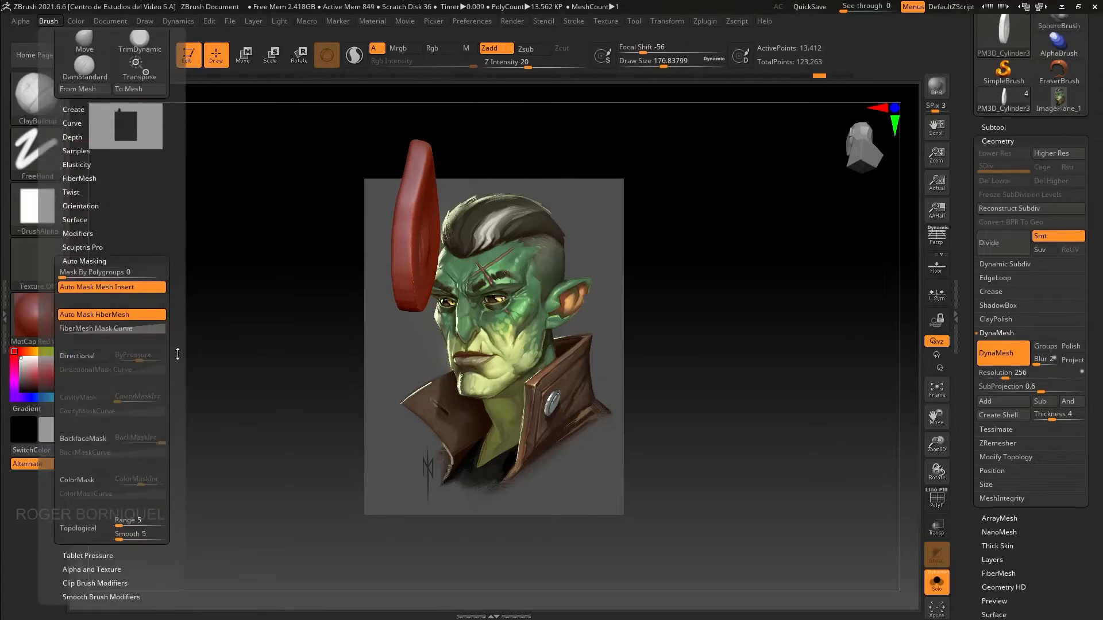
{"action": "left_click", "coordinate": [83, 443]}
Build up the back surface of the isolated ear with ClayBuildup at a draw size of about 104
{"action": "left_click_drag", "start_coordinate": [333, 247], "coordinate": [302, 244]}
{"action": "key", "text": "space"}
{"action": "left_click_drag", "start_coordinate": [256, 293], "coordinate": [273, 293]}
{"action": "left_click_drag", "start_coordinate": [374, 260], "coordinate": [339, 253]}
{"action": "key", "text": "space"}
{"action": "left_click_drag", "start_coordinate": [330, 218], "coordinate": [345, 218]}
{"action": "key", "text": "space"}
{"action": "mouse_move", "coordinate": [418, 250]}
{"action": "left_mouse_down"}
{"action": "mouse_move", "coordinate": [404, 250]}
{"action": "mouse_move", "coordinate": [414, 230]}
{"action": "left_mouse_up"}
{"action": "mouse_move", "coordinate": [276, 188]}
{"action": "left_mouse_down"}
{"action": "mouse_move", "coordinate": [359, 192]}
{"action": "mouse_move", "coordinate": [233, 206]}
{"action": "mouse_move", "coordinate": [209, 182]}
{"action": "mouse_move", "coordinate": [163, 215]}
{"action": "left_mouse_up"}
{"action": "key", "text": "ctrl+z"}
{"action": "key", "text": "space"}
Check the ear against the head outside Solo mode, then build up and smooth its back surface
{"action": "left_click", "coordinate": [936, 583]}
{"action": "mouse_move", "coordinate": [242, 276]}
{"action": "left_mouse_down"}
{"action": "mouse_move", "coordinate": [276, 281]}
{"action": "mouse_move", "coordinate": [247, 278]}
{"action": "left_mouse_up"}
{"action": "left_click", "coordinate": [931, 583]}
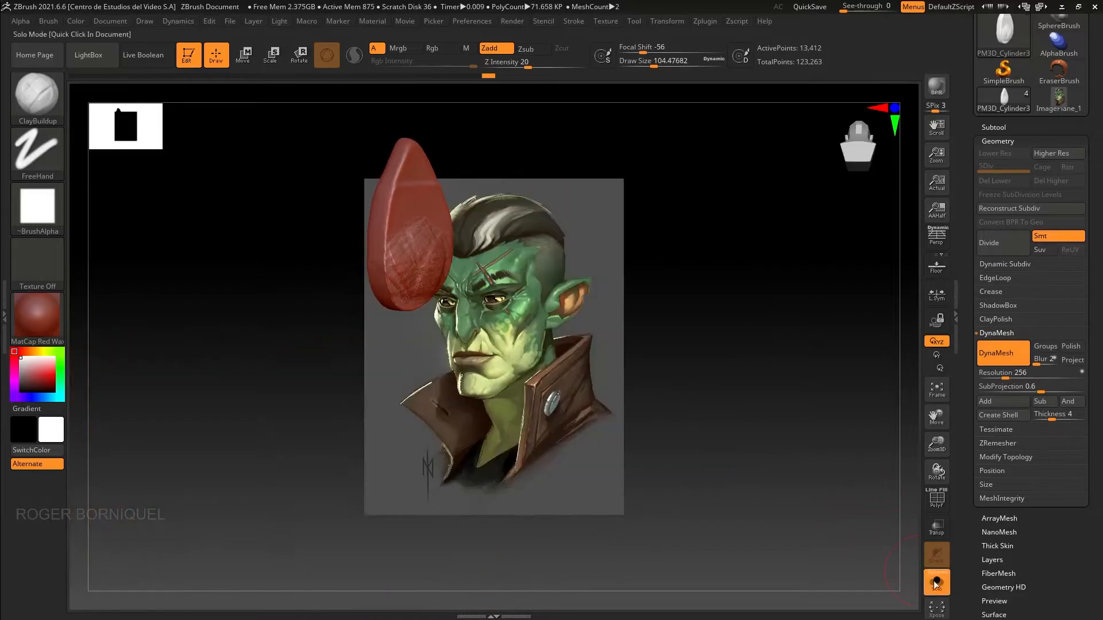
{"action": "left_click_drag", "start_coordinate": [433, 260], "coordinate": [429, 208]}
{"action": "left_click_drag", "start_coordinate": [409, 234], "coordinate": [391, 197], "text": "shift"}
{"action": "left_click_drag", "start_coordinate": [422, 273], "coordinate": [428, 269], "text": "shift"}
{"action": "mouse_move", "coordinate": [253, 197]}
{"action": "left_mouse_down"}
{"action": "mouse_move", "coordinate": [234, 195]}
{"action": "mouse_move", "coordinate": [268, 185]}
{"action": "mouse_move", "coordinate": [247, 186]}
{"action": "left_mouse_up"}
{"action": "left_click_drag", "start_coordinate": [304, 106], "coordinate": [312, 192], "text": "alt"}
Flatten the isolated ear's surfaces and upper edge with TrimDynamic
{"action": "key", "text": "b"}
{"action": "key", "text": "t"}
{"action": "key", "text": "d"}
{"action": "left_click_drag", "start_coordinate": [418, 249], "coordinate": [412, 276]}
{"action": "mouse_move", "coordinate": [321, 224]}
{"action": "left_mouse_down"}
{"action": "mouse_move", "coordinate": [394, 219]}
{"action": "mouse_move", "coordinate": [223, 231]}
{"action": "left_mouse_up"}
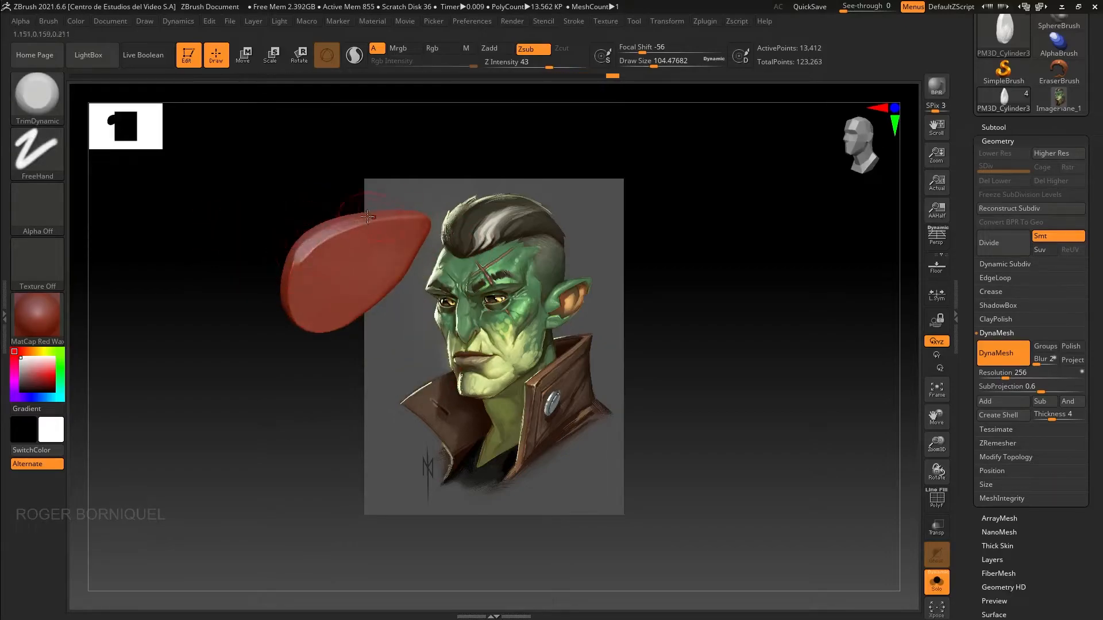
{"action": "left_click_drag", "start_coordinate": [368, 223], "coordinate": [348, 325]}
{"action": "left_click_drag", "start_coordinate": [420, 252], "coordinate": [418, 259]}
{"action": "mouse_move", "coordinate": [299, 198]}
{"action": "left_mouse_down"}
{"action": "mouse_move", "coordinate": [229, 192]}
{"action": "mouse_move", "coordinate": [291, 315]}
{"action": "mouse_move", "coordinate": [322, 247]}
{"action": "mouse_move", "coordinate": [253, 258]}
{"action": "left_mouse_up"}
Exit Solo mode and engrave the inner contour and lobe lines on the ear's front with DamStandard
{"action": "left_click", "coordinate": [937, 583]}
{"action": "left_click_drag", "start_coordinate": [893, 546], "coordinate": [672, 448]}
{"action": "key", "text": "b"}
{"action": "key", "text": "d"}
{"action": "key", "text": "s"}
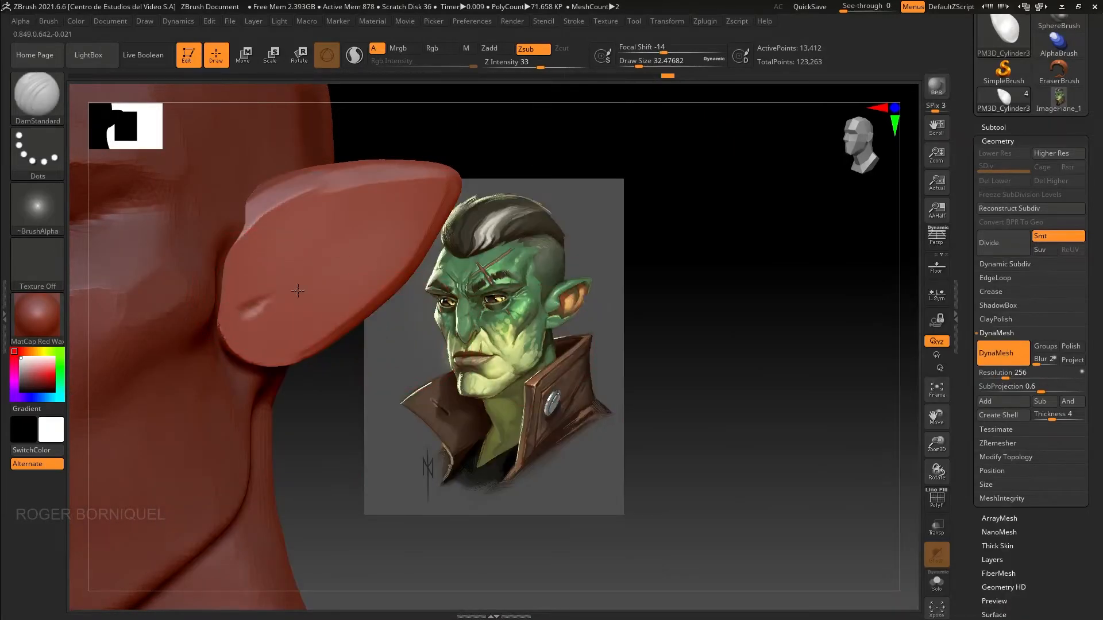
{"action": "left_click_drag", "start_coordinate": [290, 261], "coordinate": [374, 193]}
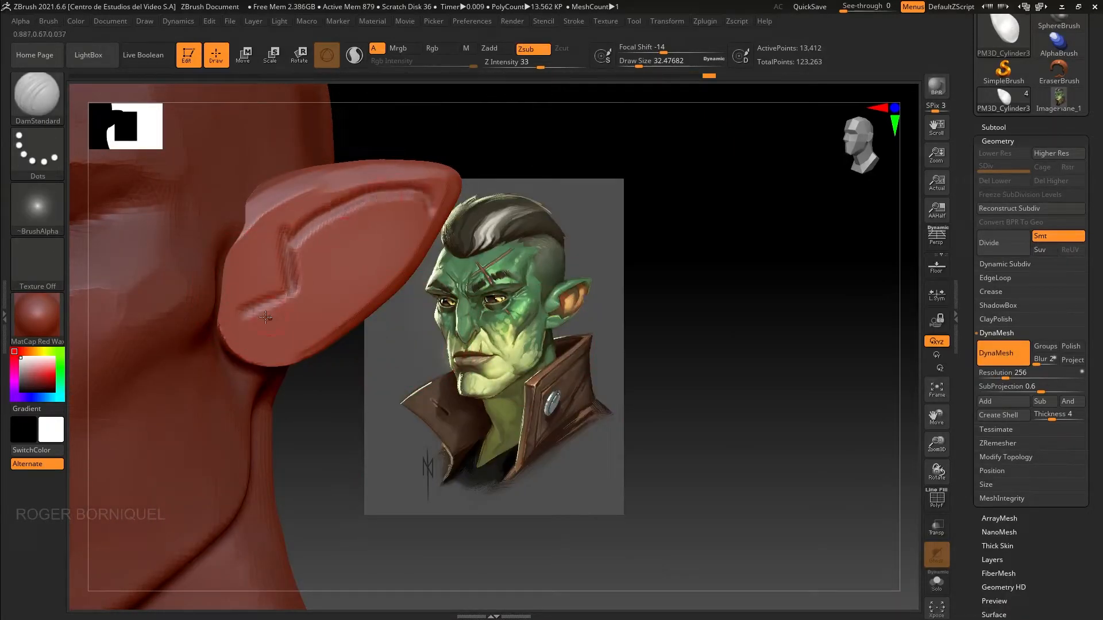
{"action": "left_click_drag", "start_coordinate": [255, 309], "coordinate": [293, 273], "text": "shift"}
{"action": "left_click_drag", "start_coordinate": [278, 280], "coordinate": [225, 304]}
{"action": "mouse_move", "coordinate": [230, 346]}
{"action": "left_mouse_down"}
{"action": "mouse_move", "coordinate": [309, 305]}
{"action": "mouse_move", "coordinate": [390, 282]}
{"action": "left_mouse_up"}
Hollow out the inner ear between the engraved lines with ClayBuildup
{"action": "key", "text": "b"}
{"action": "key", "text": "c"}
{"action": "key", "text": "b"}
{"action": "mouse_move", "coordinate": [298, 290]}
{"action": "left_mouse_down"}
{"action": "mouse_move", "coordinate": [347, 233]}
{"action": "mouse_move", "coordinate": [402, 198]}
{"action": "left_mouse_up"}
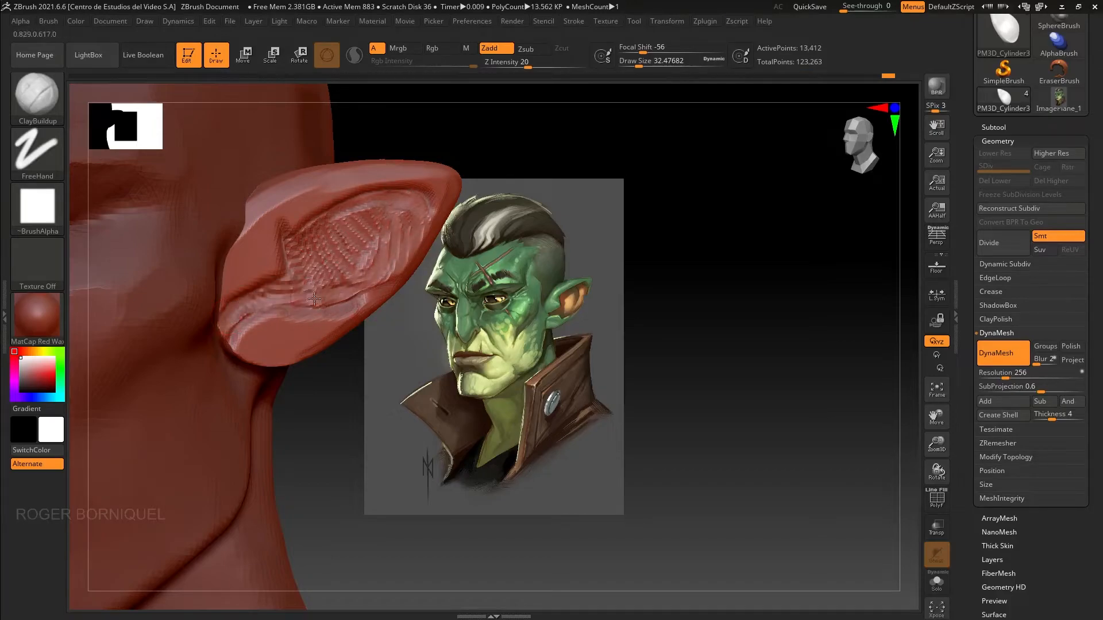
{"action": "left_click_drag", "start_coordinate": [388, 211], "coordinate": [298, 248], "text": "alt"}
{"action": "mouse_move", "coordinate": [368, 233]}
{"action": "right_mouse_down"}
{"action": "mouse_move", "coordinate": [348, 230]}
{"action": "mouse_move", "coordinate": [270, 155]}
{"action": "mouse_move", "coordinate": [354, 243]}
{"action": "right_mouse_up"}
Deepen the ear's inner folds with a smaller ClayBuildup brush and smooth the area above the lobe
{"action": "left_click_drag", "start_coordinate": [348, 215], "coordinate": [305, 275], "text": "alt"}
{"action": "right_click_drag", "start_coordinate": [322, 247], "coordinate": [356, 233]}
{"action": "key", "text": "bracketleft"}
{"action": "left_click_drag", "start_coordinate": [355, 202], "coordinate": [348, 290]}
{"action": "left_click_drag", "start_coordinate": [287, 303], "coordinate": [371, 287]}
{"action": "left_click_drag", "start_coordinate": [244, 322], "coordinate": [275, 304], "text": "shift"}
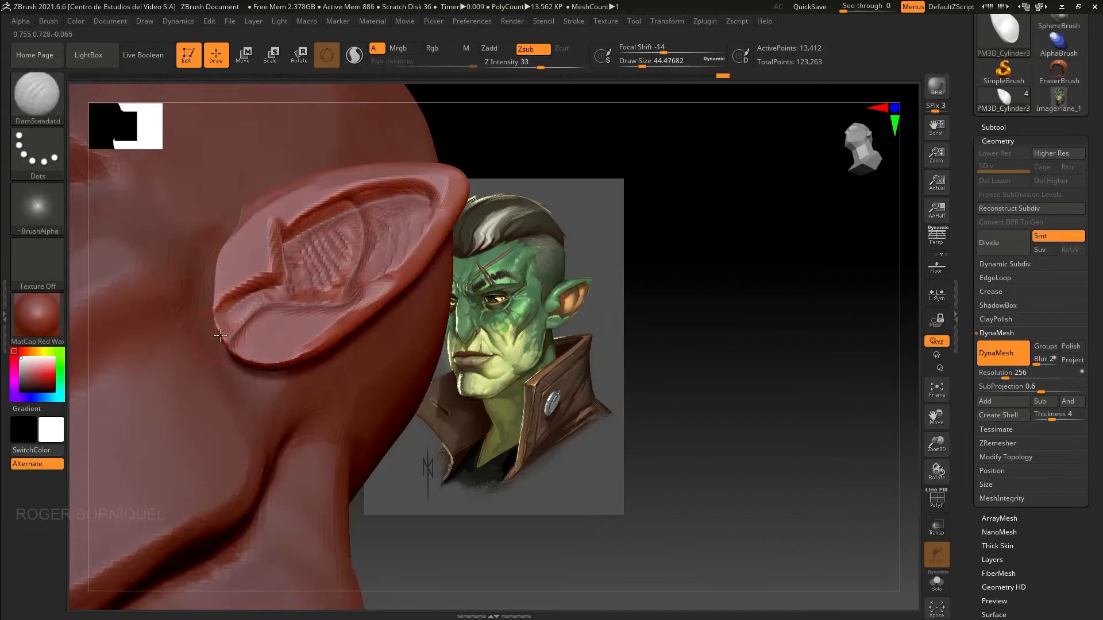
Sharpen the creases around the ear's front notch and lobe with DamStandard
{"action": "mouse_move", "coordinate": [230, 316]}
{"action": "right_mouse_down"}
{"action": "mouse_move", "coordinate": [445, 260]}
{"action": "mouse_move", "coordinate": [327, 234]}
{"action": "right_mouse_up"}
{"action": "key", "text": "b"}
{"action": "key", "text": "d"}
{"action": "key", "text": "s"}
{"action": "left_click_drag", "start_coordinate": [285, 240], "coordinate": [289, 239]}
Pull the ear's tip to a sharper point and adjust its inner folds with the Move brush
{"action": "right_click_drag", "start_coordinate": [467, 329], "coordinate": [384, 261]}
{"action": "key", "text": "b"}
{"action": "key", "text": "m"}
{"action": "key", "text": "v"}
{"action": "right_click_drag", "start_coordinate": [421, 228], "coordinate": [452, 168]}
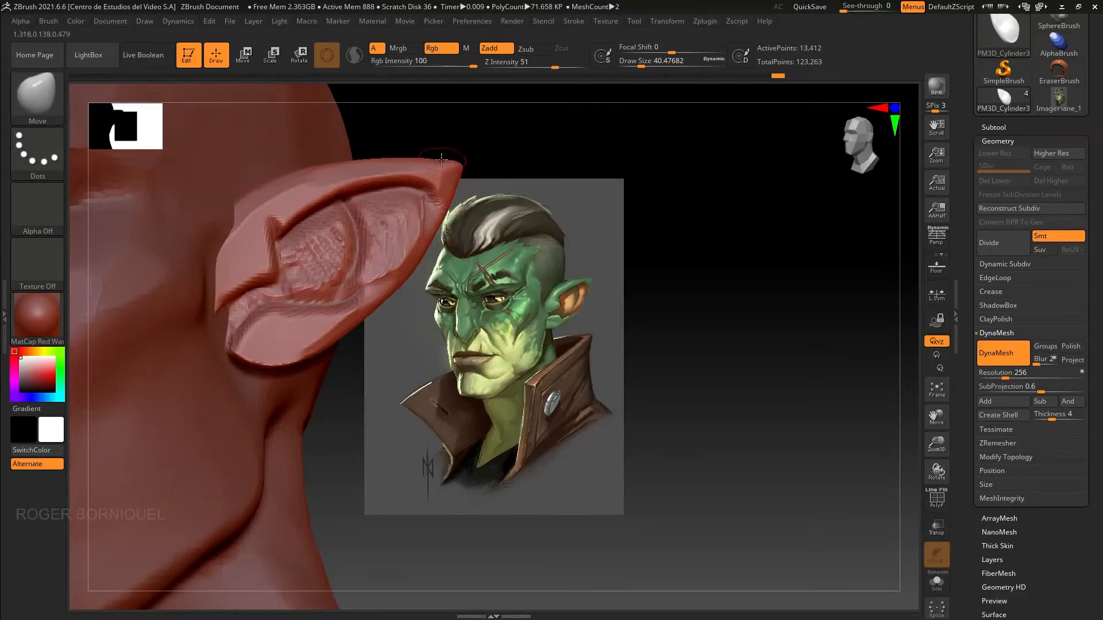
{"action": "key", "text": "bracketright"}
{"action": "right_click_drag", "start_coordinate": [334, 316], "coordinate": [253, 302]}
{"action": "left_click_drag", "start_coordinate": [341, 265], "coordinate": [347, 255]}
{"action": "left_click_drag", "start_coordinate": [351, 251], "coordinate": [381, 206]}
{"action": "right_click_drag", "start_coordinate": [381, 206], "coordinate": [516, 259]}
Remesh the ear with DynaMesh and plane its inner surfaces with a smaller TrimDynamic brush
{"action": "left_click_drag", "start_coordinate": [751, 395], "coordinate": [751, 464], "text": "ctrl"}
{"action": "right_click_drag", "start_coordinate": [751, 464], "coordinate": [424, 291]}
{"action": "left_click", "coordinate": [936, 582]}
{"action": "key", "text": "b"}
{"action": "key", "text": "c"}
{"action": "key", "text": "b"}
{"action": "mouse_move", "coordinate": [307, 222]}
{"action": "right_mouse_down"}
{"action": "mouse_move", "coordinate": [381, 304]}
{"action": "mouse_move", "coordinate": [303, 185]}
{"action": "right_mouse_up"}
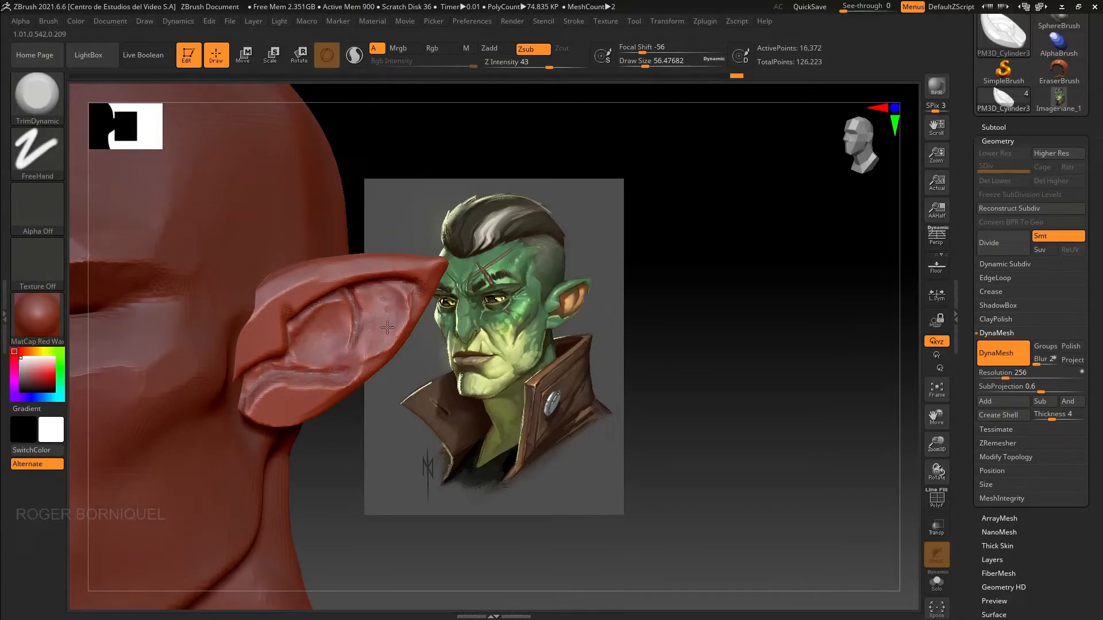
{"action": "key", "text": "["}
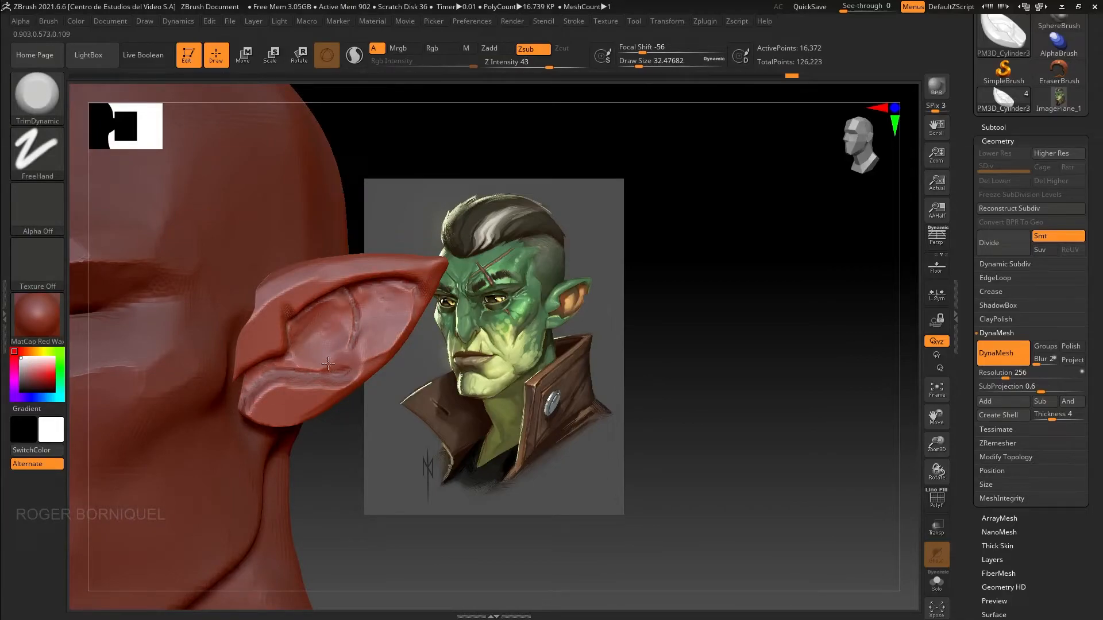
{"action": "key", "text": "shift"}
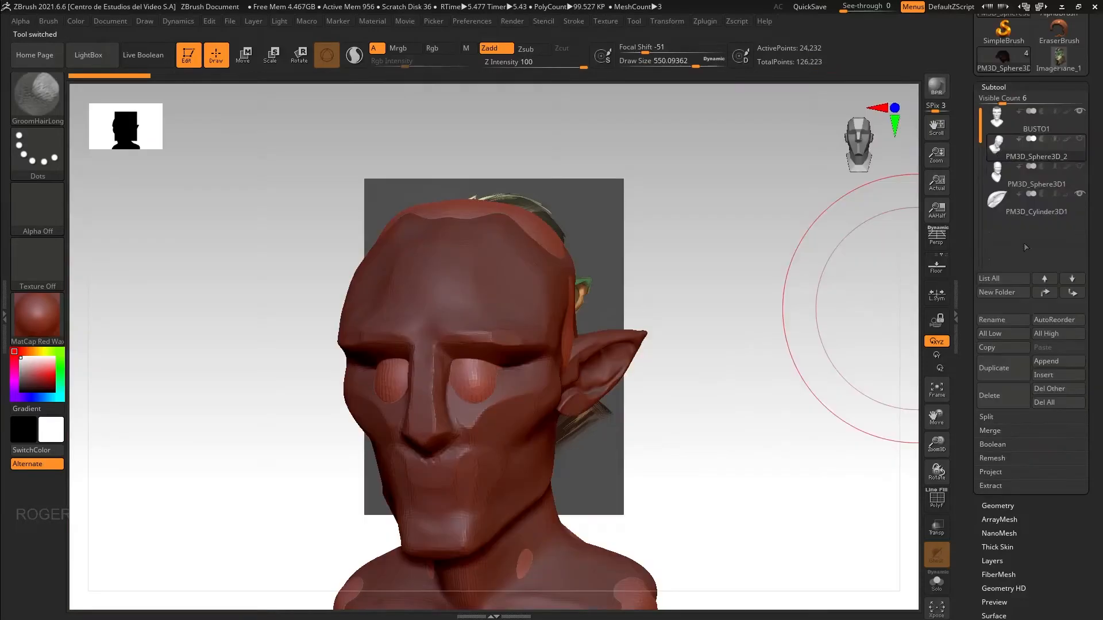
Select the BUSTO1 subtool and append a sphere for the hair
{"action": "left_click", "coordinate": [1028, 121]}
{"action": "left_click_drag", "start_coordinate": [804, 242], "coordinate": [308, 197]}
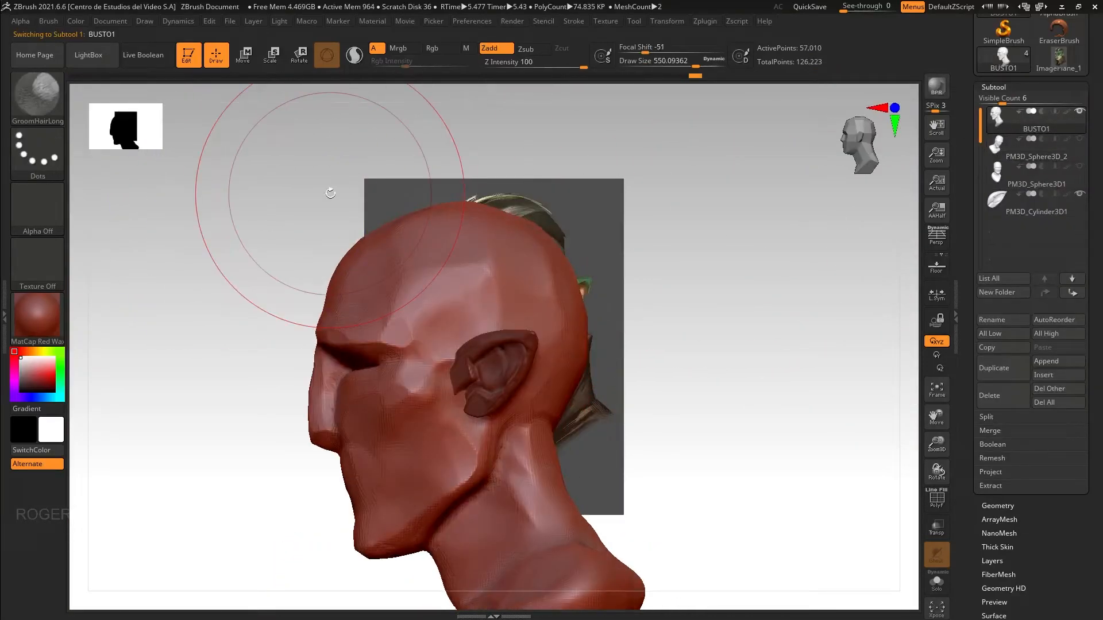
{"action": "left_click_drag", "start_coordinate": [331, 193], "coordinate": [1068, 396]}
{"action": "left_click", "coordinate": [1058, 361]}
{"action": "left_click", "coordinate": [650, 429]}
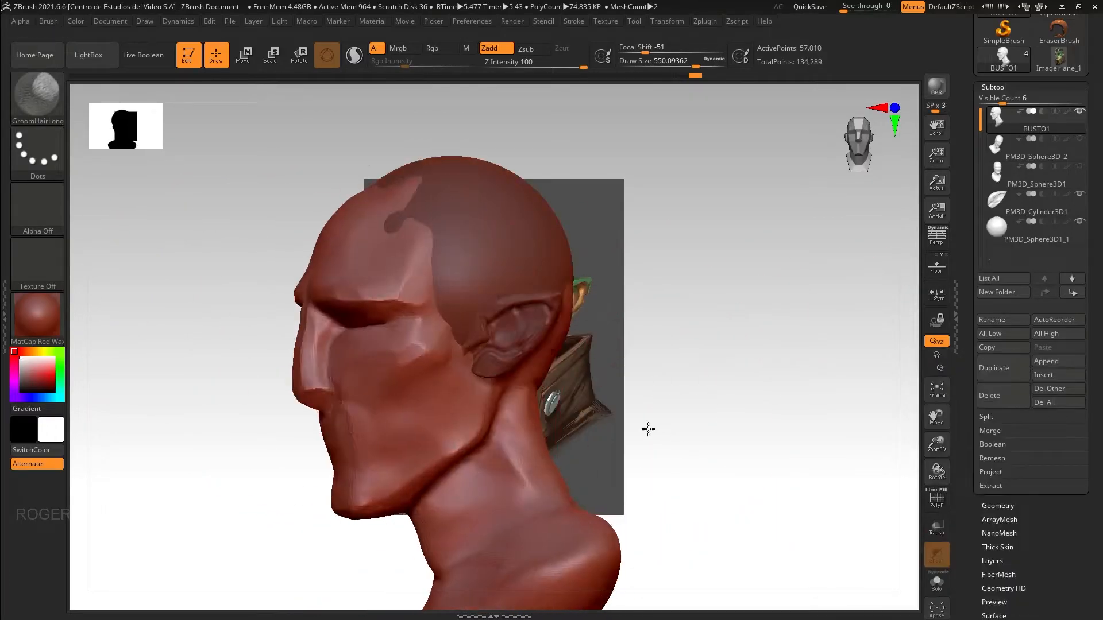
Make the new sphere active and raise it to the top of the head
{"action": "left_click_drag", "start_coordinate": [650, 429], "coordinate": [614, 379], "text": "shift"}
{"action": "left_click", "coordinate": [1028, 229]}
{"action": "key", "text": "w"}
{"action": "left_click_drag", "start_coordinate": [511, 286], "coordinate": [511, 188]}
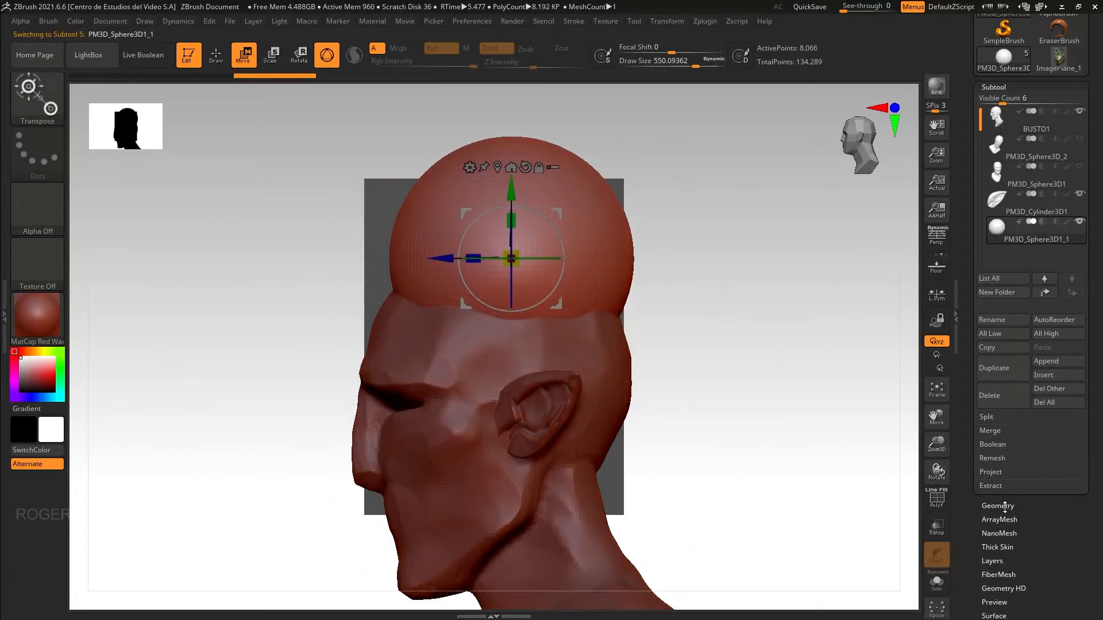
Turn on DynaMesh for the sphere at resolution 32 and flatten it vertically over the crown
{"action": "left_click", "coordinate": [1004, 507]}
{"action": "left_click", "coordinate": [997, 313]}
{"action": "left_click_drag", "start_coordinate": [508, 246], "coordinate": [508, 286]}
{"action": "left_click_drag", "start_coordinate": [288, 281], "coordinate": [379, 279]}
{"action": "left_click_drag", "start_coordinate": [473, 258], "coordinate": [481, 251]}
{"action": "left_click_drag", "start_coordinate": [438, 258], "coordinate": [417, 259]}
{"action": "left_click_drag", "start_coordinate": [310, 235], "coordinate": [356, 166]}
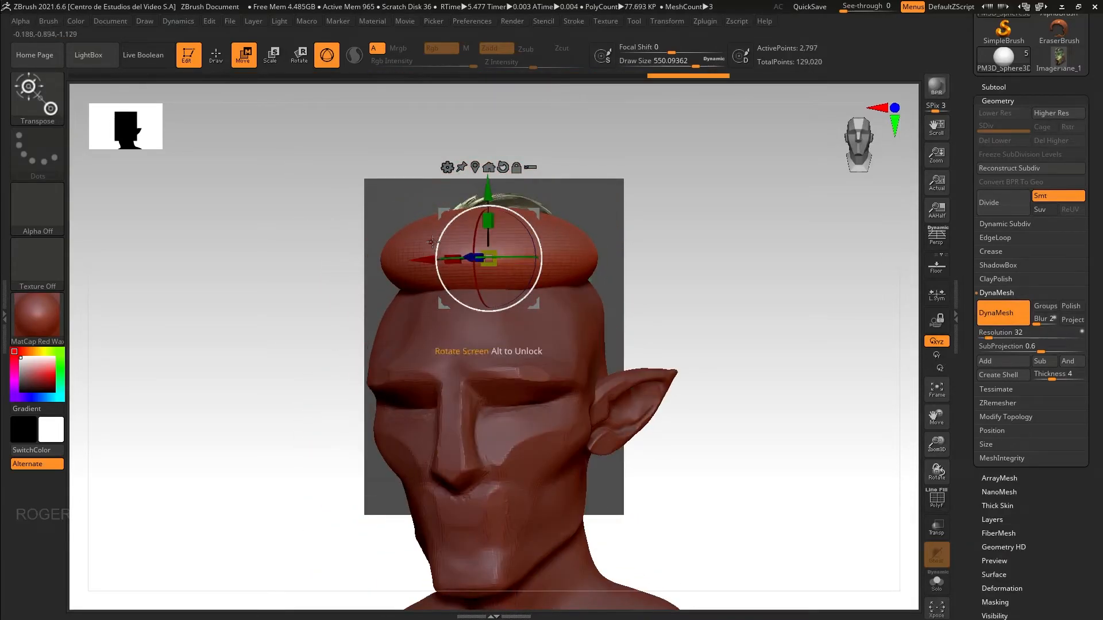
Try a GroomHairLong stroke and a mask on the hair mass, and undo both
{"action": "key", "text": "q"}
{"action": "mouse_move", "coordinate": [347, 227]}
{"action": "left_mouse_down"}
{"action": "mouse_move", "coordinate": [357, 225]}
{"action": "mouse_move", "coordinate": [312, 205]}
{"action": "left_mouse_up"}
{"action": "mouse_move", "coordinate": [422, 272]}
{"action": "left_mouse_down"}
{"action": "mouse_move", "coordinate": [382, 241]}
{"action": "mouse_move", "coordinate": [302, 255]}
{"action": "left_mouse_up"}
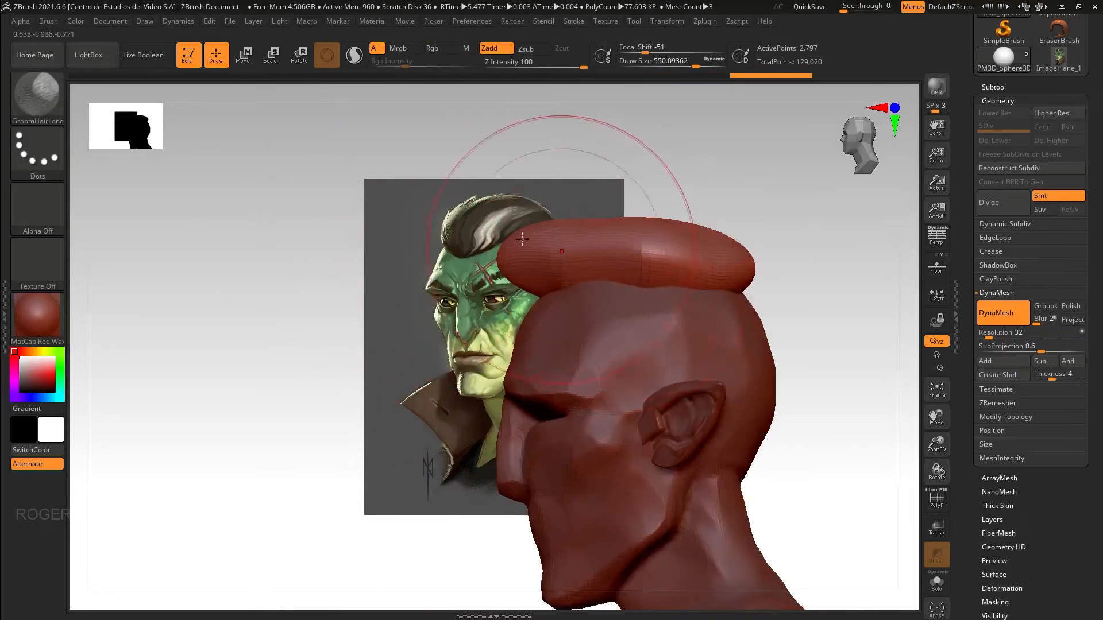
{"action": "left_click_drag", "start_coordinate": [517, 192], "coordinate": [714, 306]}
{"action": "key", "text": "ctrl+z"}
{"action": "mouse_move", "coordinate": [187, 108]}
{"action": "left_mouse_down", "text": "ctrl"}
{"action": "mouse_move", "coordinate": [269, 217]}
{"action": "mouse_move", "coordinate": [261, 237]}
{"action": "mouse_move", "coordinate": [303, 207]}
{"action": "left_mouse_up", "text": "ctrl"}
{"action": "key", "text": "ctrl+z"}
Stretch the hair mass forward, upward and back with the Move brush, setting the focal shift to 3
{"action": "key", "text": "b"}
{"action": "key", "text": "m"}
{"action": "key", "text": "v"}
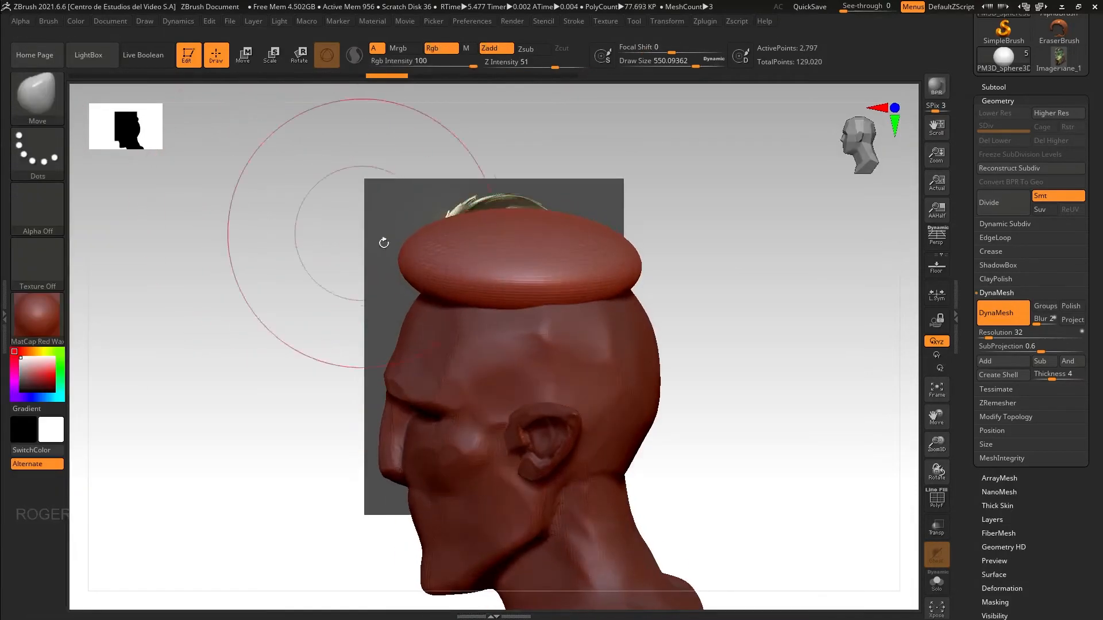
{"action": "left_click_drag", "start_coordinate": [409, 273], "coordinate": [388, 275]}
{"action": "left_click_drag", "start_coordinate": [475, 214], "coordinate": [480, 196]}
{"action": "left_click_drag", "start_coordinate": [634, 267], "coordinate": [689, 289]}
{"action": "left_click_drag", "start_coordinate": [218, 344], "coordinate": [425, 385]}
{"action": "key", "text": "space"}
{"action": "left_click", "coordinate": [503, 327]}
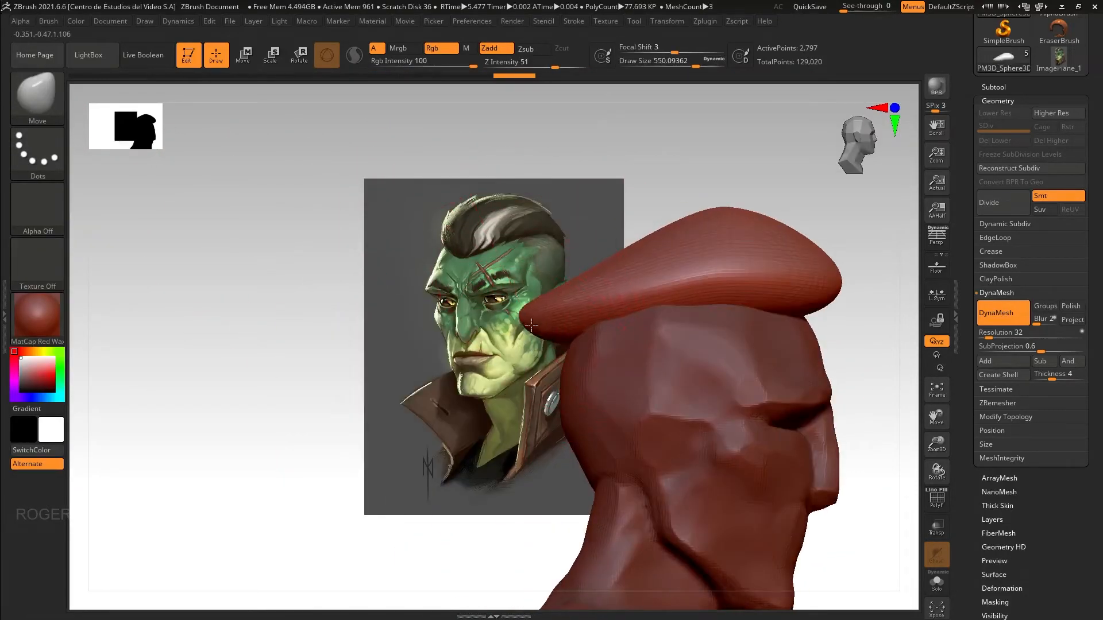
Pull the rear of the hair down over the back of the skull and shape its sides
{"action": "left_click_drag", "start_coordinate": [547, 322], "coordinate": [550, 359]}
{"action": "left_click_drag", "start_coordinate": [566, 295], "coordinate": [592, 293]}
{"action": "mouse_move", "coordinate": [594, 266]}
{"action": "left_mouse_down"}
{"action": "mouse_move", "coordinate": [581, 244]}
{"action": "mouse_move", "coordinate": [565, 253]}
{"action": "left_mouse_up"}
{"action": "left_click_drag", "start_coordinate": [566, 313], "coordinate": [554, 317]}
{"action": "left_click_drag", "start_coordinate": [370, 291], "coordinate": [333, 274]}
{"action": "mouse_move", "coordinate": [620, 257]}
{"action": "left_mouse_down"}
{"action": "mouse_move", "coordinate": [613, 244]}
{"action": "mouse_move", "coordinate": [680, 212]}
{"action": "left_mouse_up"}
{"action": "left_click_drag", "start_coordinate": [552, 264], "coordinate": [247, 273]}
Refine the hair's front tuft, lower edge and crown with a smaller Move brush
{"action": "key", "text": "space"}
{"action": "left_click", "coordinate": [561, 314]}
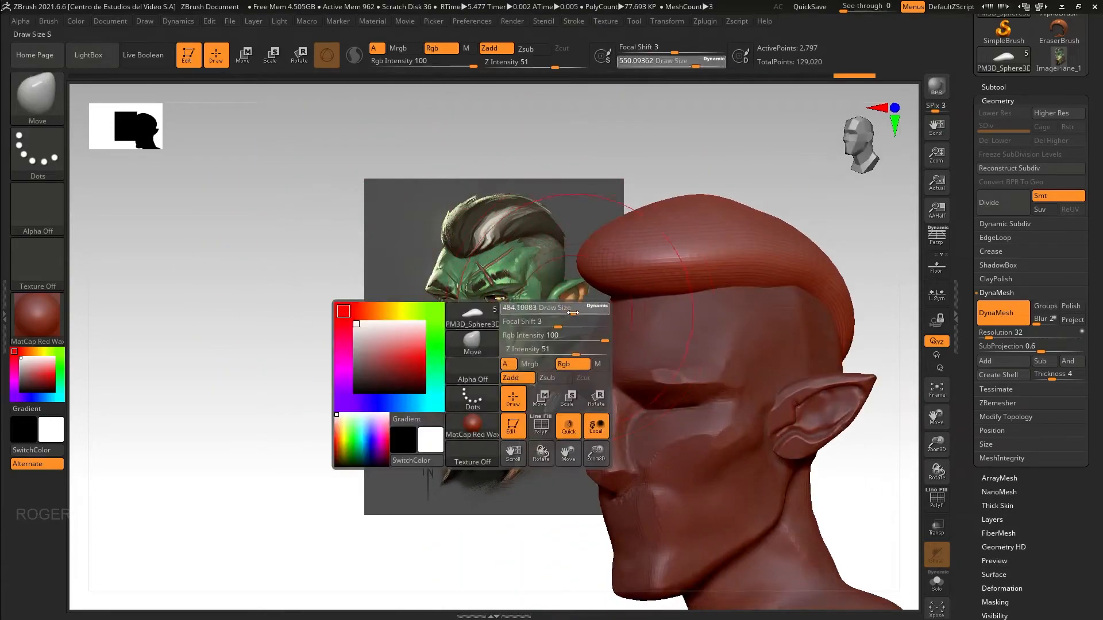
{"action": "left_click_drag", "start_coordinate": [632, 302], "coordinate": [631, 320]}
{"action": "mouse_move", "coordinate": [396, 382]}
{"action": "left_mouse_down"}
{"action": "mouse_move", "coordinate": [355, 394]}
{"action": "mouse_move", "coordinate": [386, 394]}
{"action": "left_mouse_up"}
{"action": "left_click_drag", "start_coordinate": [634, 296], "coordinate": [635, 310]}
{"action": "mouse_move", "coordinate": [393, 255]}
{"action": "left_mouse_down"}
{"action": "mouse_move", "coordinate": [345, 254]}
{"action": "mouse_move", "coordinate": [391, 293]}
{"action": "left_mouse_up"}
{"action": "left_click_drag", "start_coordinate": [746, 220], "coordinate": [759, 191]}
{"action": "left_click_drag", "start_coordinate": [364, 315], "coordinate": [308, 284]}
Switch to TrimDynamic and remesh the hair mass with DynaMesh at resolution 64
{"action": "left_click_drag", "start_coordinate": [284, 356], "coordinate": [298, 394], "text": "ctrl"}
{"action": "key", "text": "b"}
{"action": "key", "text": "t"}
{"action": "key", "text": "d"}
{"action": "left_click_drag", "start_coordinate": [742, 285], "coordinate": [752, 299]}
{"action": "left_click", "coordinate": [987, 333]}
{"action": "type", "text": "64"}
{"action": "left_click_drag", "start_coordinate": [473, 234], "coordinate": [781, 362]}
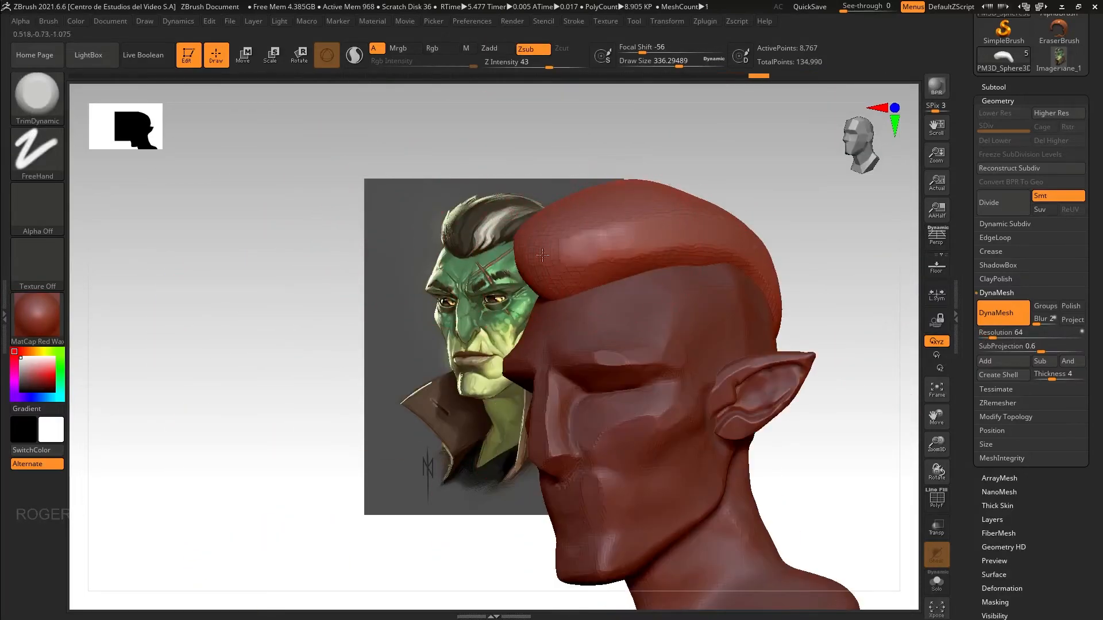
Plane the front and sides of the hair mass with TrimDynamic
{"action": "mouse_move", "coordinate": [542, 255]}
{"action": "left_mouse_down"}
{"action": "mouse_move", "coordinate": [554, 263]}
{"action": "mouse_move", "coordinate": [603, 247]}
{"action": "left_mouse_up"}
{"action": "mouse_move", "coordinate": [368, 299]}
{"action": "left_mouse_down"}
{"action": "mouse_move", "coordinate": [476, 293]}
{"action": "mouse_move", "coordinate": [368, 298]}
{"action": "left_mouse_up"}
{"action": "left_click_drag", "start_coordinate": [481, 297], "coordinate": [526, 316]}
{"action": "right_click_drag", "start_coordinate": [495, 269], "coordinate": [299, 310]}
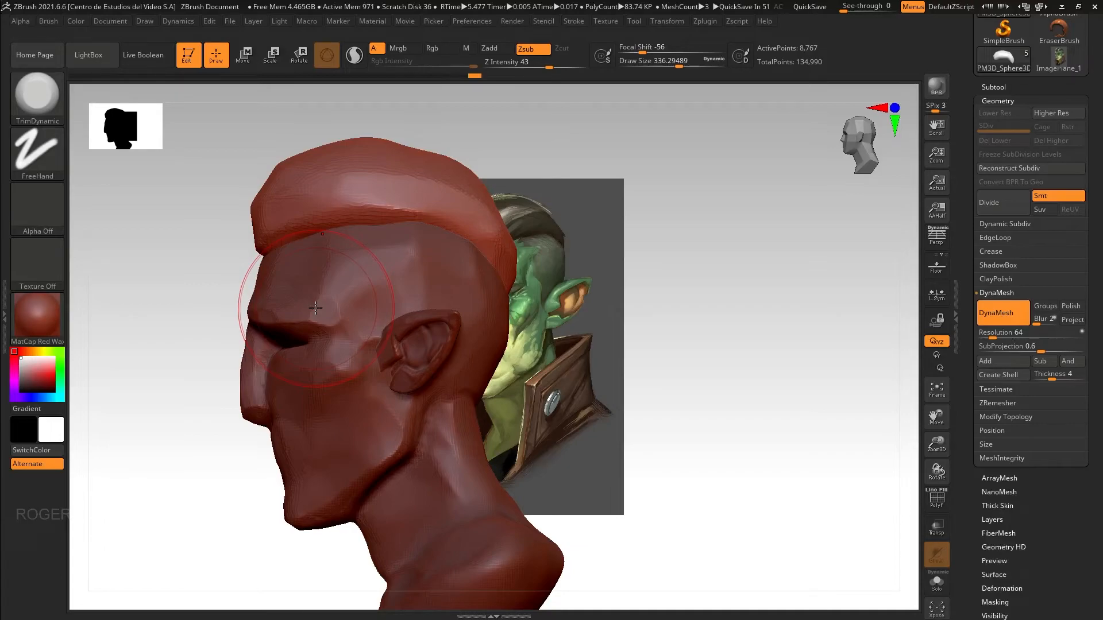
{"action": "right_click_drag", "start_coordinate": [315, 308], "coordinate": [407, 232]}
{"action": "right_click_drag", "start_coordinate": [290, 185], "coordinate": [336, 266]}
{"action": "right_click_drag", "start_coordinate": [167, 263], "coordinate": [197, 291]}
{"action": "right_click_drag", "start_coordinate": [643, 316], "coordinate": [621, 368]}
{"action": "right_click_drag", "start_coordinate": [662, 286], "coordinate": [619, 286]}
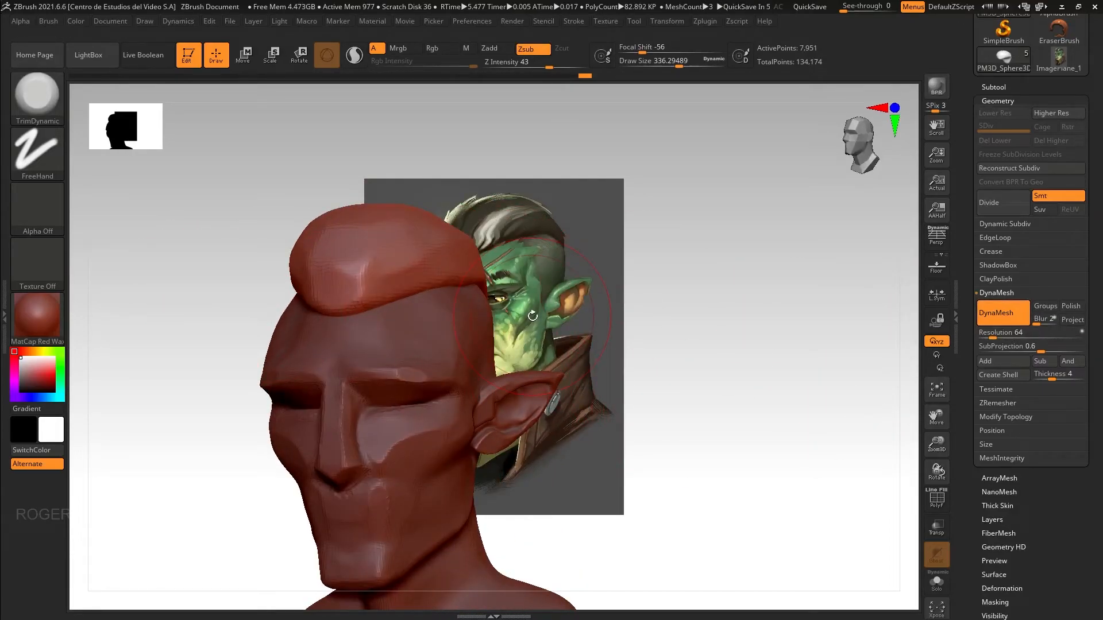
Compare the bust with the reference, make BUSTO1 active and switch to the Move brush over the brow
{"action": "mouse_move", "coordinate": [275, 405]}
{"action": "right_mouse_down"}
{"action": "mouse_move", "coordinate": [217, 325]}
{"action": "mouse_move", "coordinate": [157, 381]}
{"action": "mouse_move", "coordinate": [177, 402]}
{"action": "mouse_move", "coordinate": [172, 377]}
{"action": "mouse_move", "coordinate": [172, 391]}
{"action": "right_mouse_up"}
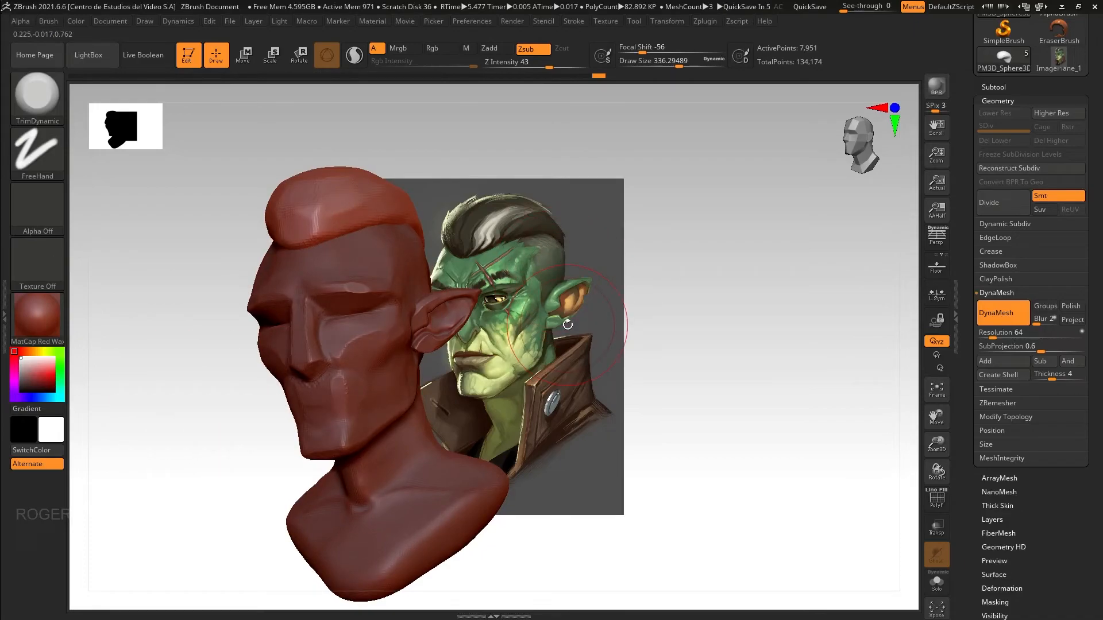
{"action": "mouse_move", "coordinate": [567, 325]}
{"action": "right_mouse_down"}
{"action": "mouse_move", "coordinate": [157, 423]}
{"action": "mouse_move", "coordinate": [128, 423]}
{"action": "mouse_move", "coordinate": [135, 396]}
{"action": "right_mouse_up"}
{"action": "right_click_drag", "start_coordinate": [172, 144], "coordinate": [141, 228]}
{"action": "mouse_move", "coordinate": [378, 249]}
{"action": "right_mouse_down"}
{"action": "mouse_move", "coordinate": [247, 171]}
{"action": "mouse_move", "coordinate": [389, 247]}
{"action": "mouse_move", "coordinate": [173, 290]}
{"action": "mouse_move", "coordinate": [314, 240]}
{"action": "mouse_move", "coordinate": [239, 191]}
{"action": "mouse_move", "coordinate": [209, 197]}
{"action": "mouse_move", "coordinate": [239, 182]}
{"action": "mouse_move", "coordinate": [168, 237]}
{"action": "mouse_move", "coordinate": [130, 387]}
{"action": "mouse_move", "coordinate": [129, 364]}
{"action": "mouse_move", "coordinate": [103, 340]}
{"action": "right_mouse_up"}
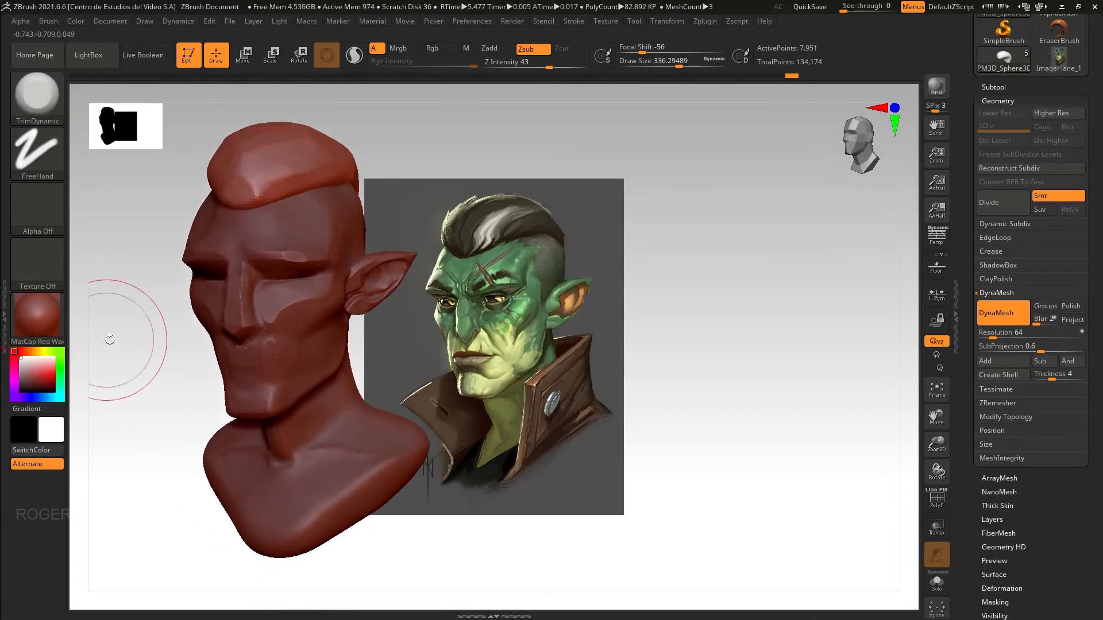
{"action": "left_click", "coordinate": [310, 270], "text": "alt"}
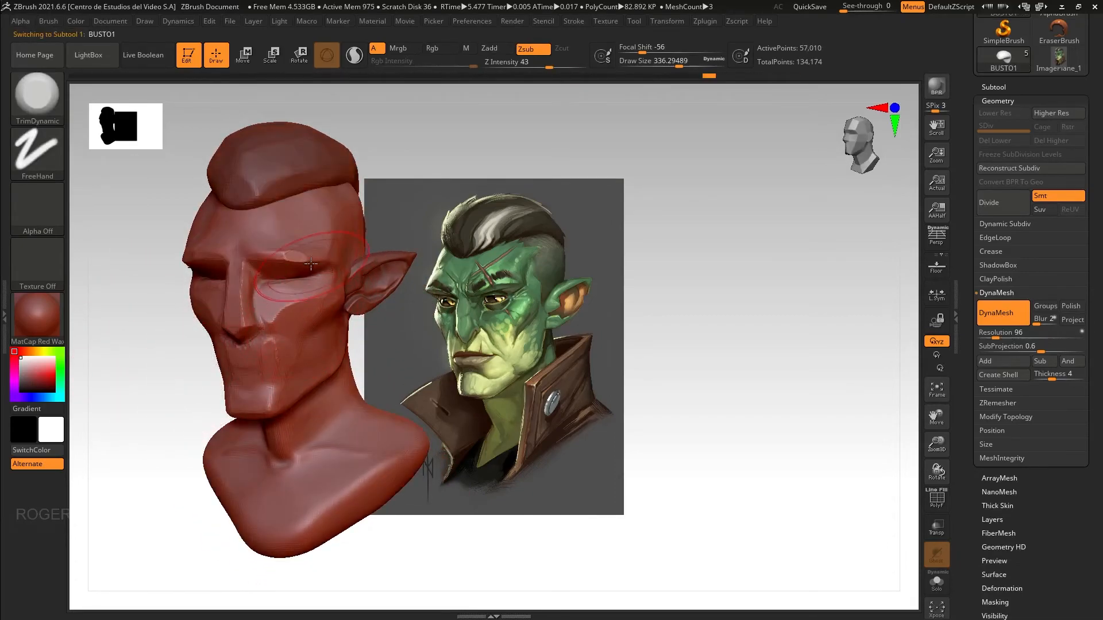
{"action": "key", "text": "b"}
{"action": "key", "text": "m"}
{"action": "key", "text": "v"}
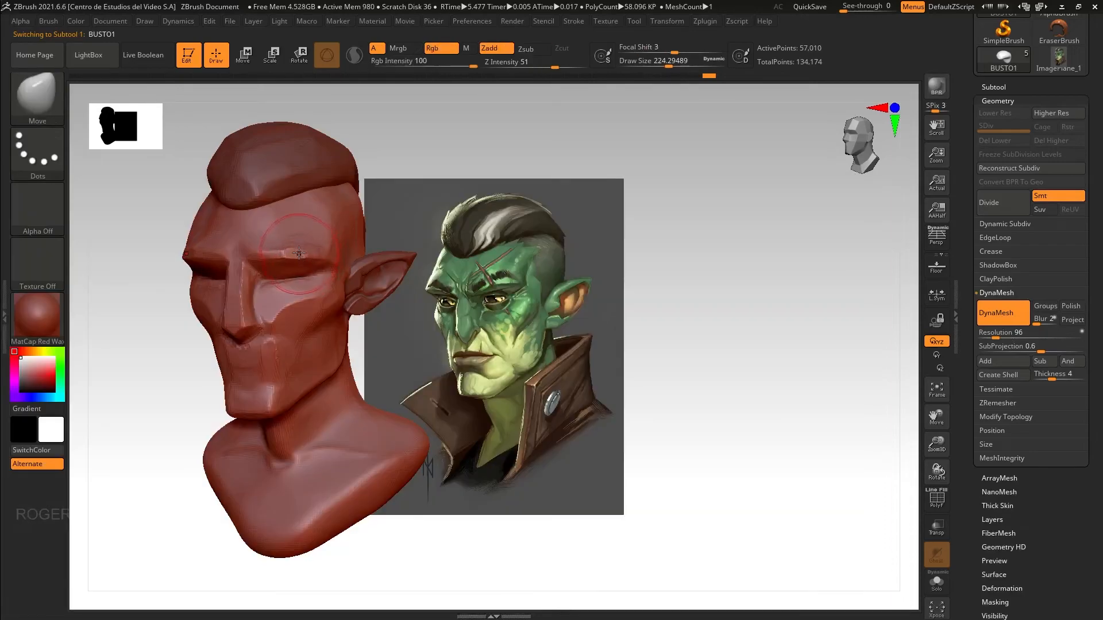